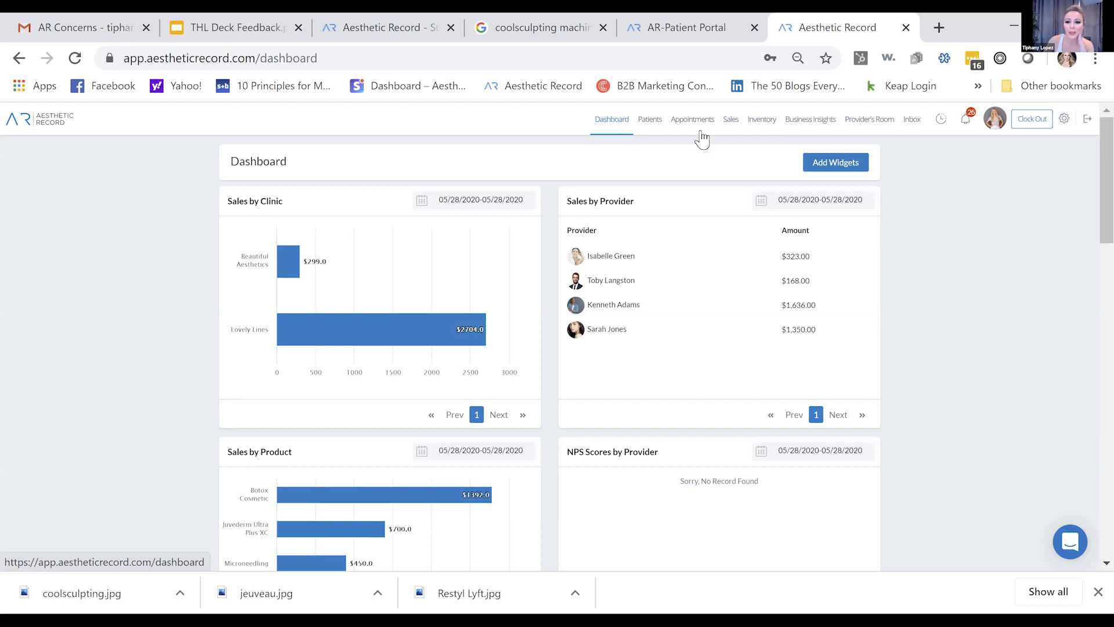
Open the inventory and look through the active products with their categories and stock levels.
left_click(764, 121)
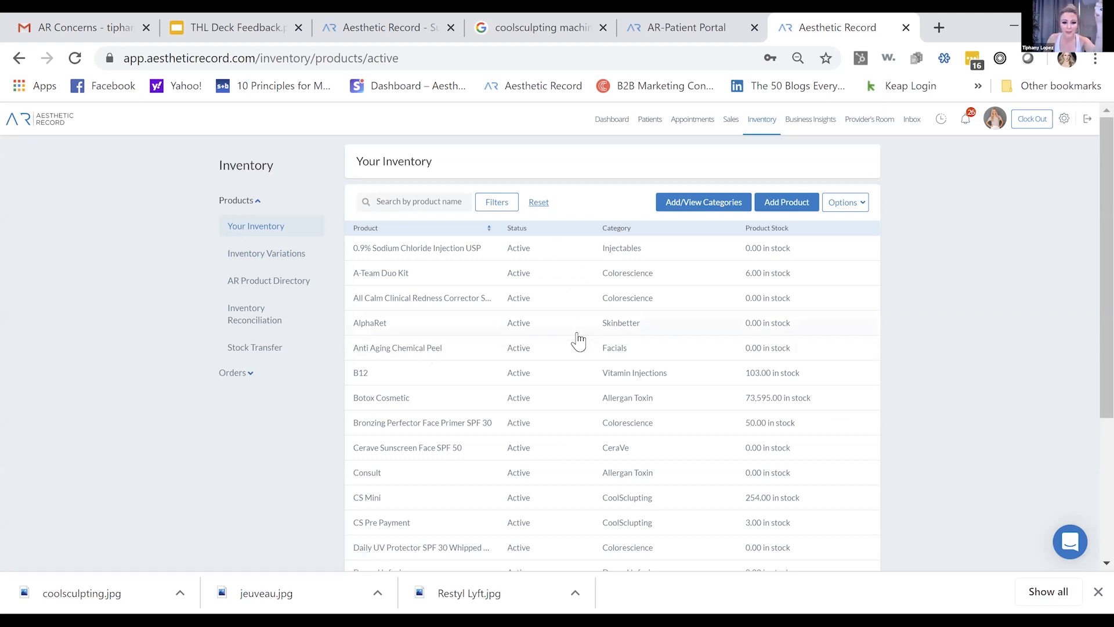
scroll(577, 340, "down", 1)
scroll(577, 341, "down", 2)
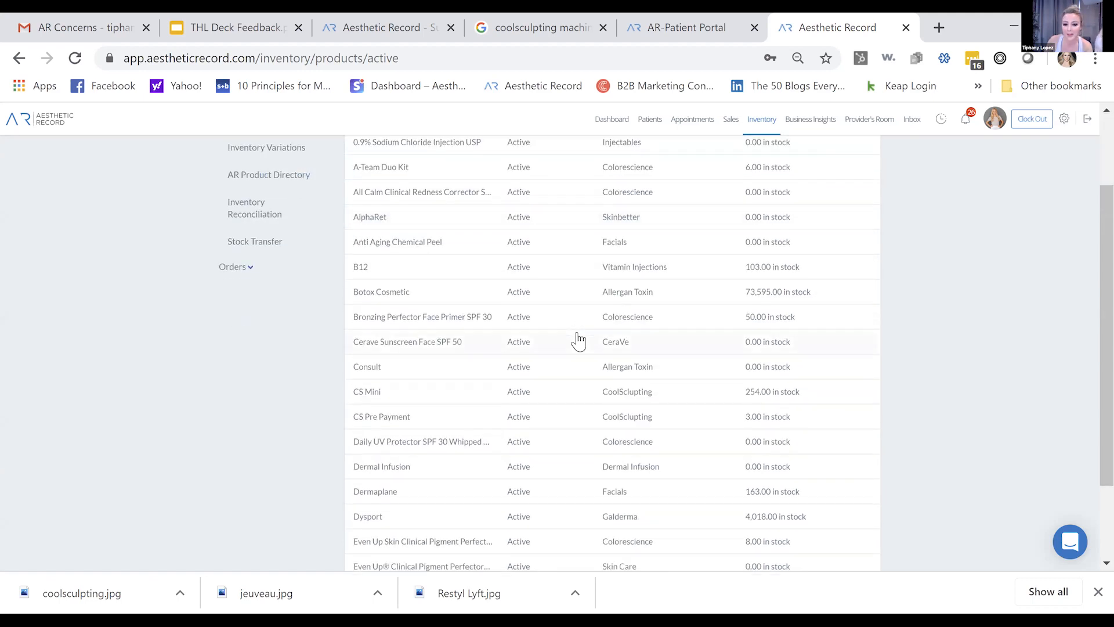
scroll(577, 340, "down", 2)
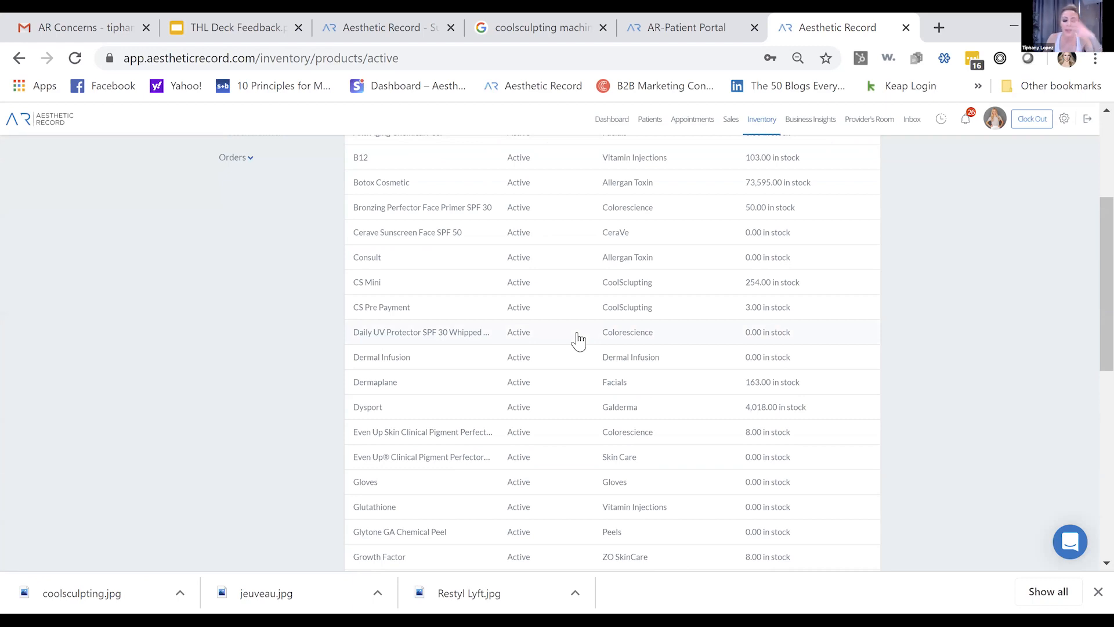
scroll(579, 341, "up", 2)
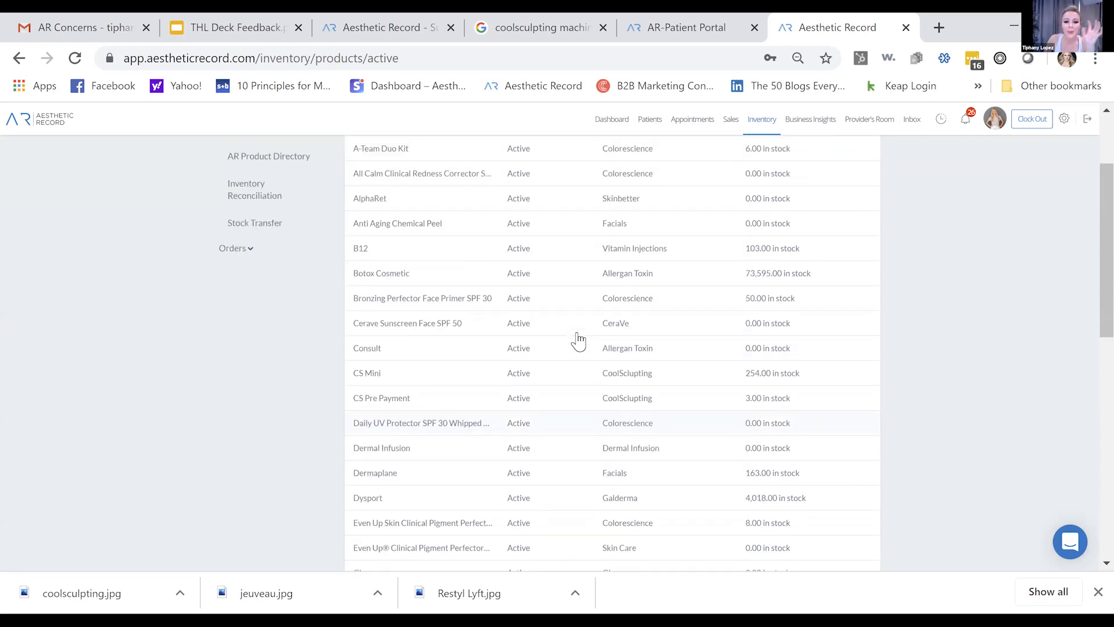
scroll(579, 341, "up", 3)
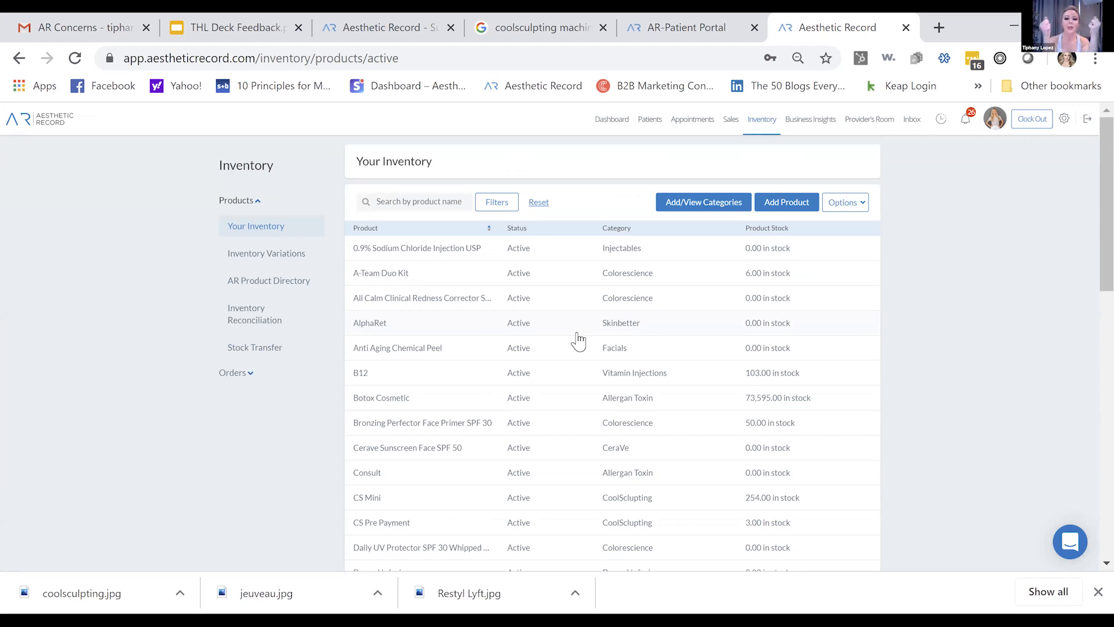
Open the inventory variations and review the Member Microneedling Package's price and units, saving it without edits.
left_click(282, 254)
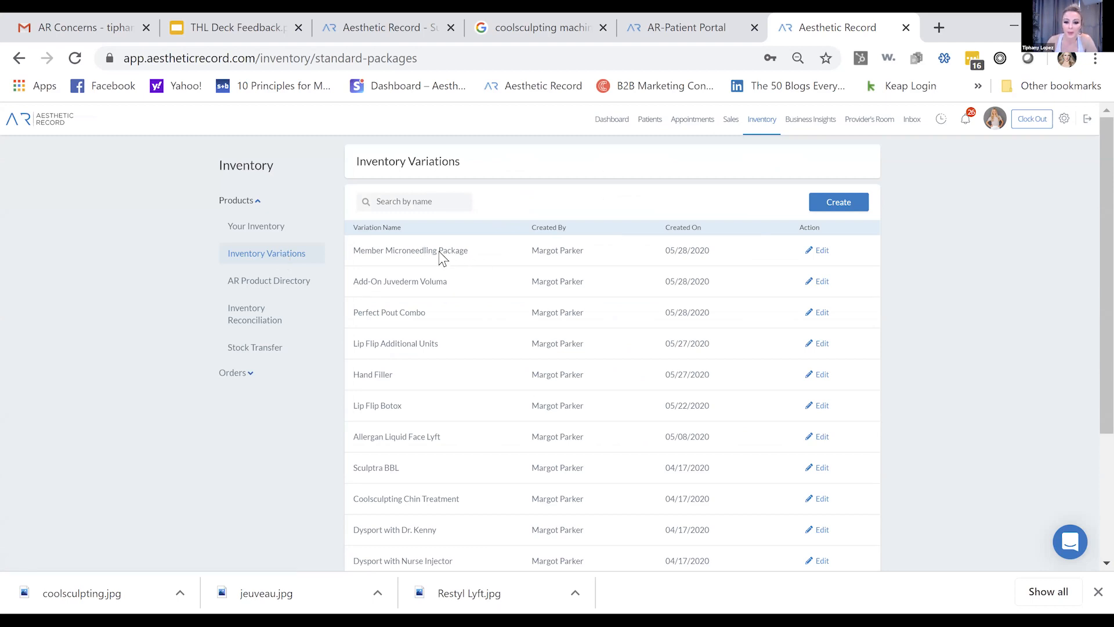
left_click(826, 253)
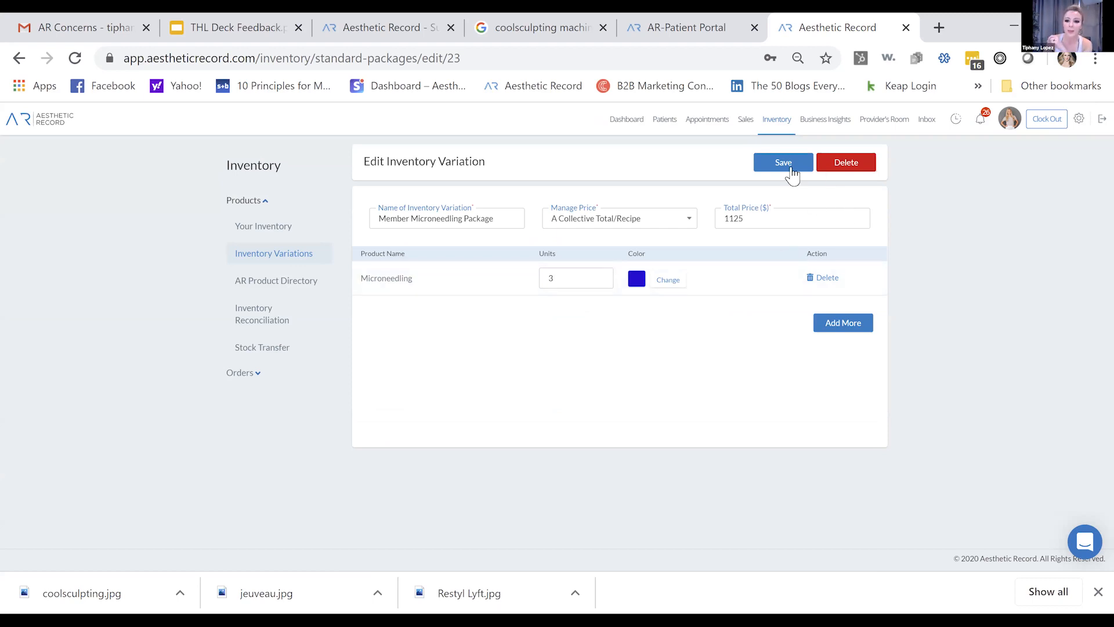
left_click(790, 168)
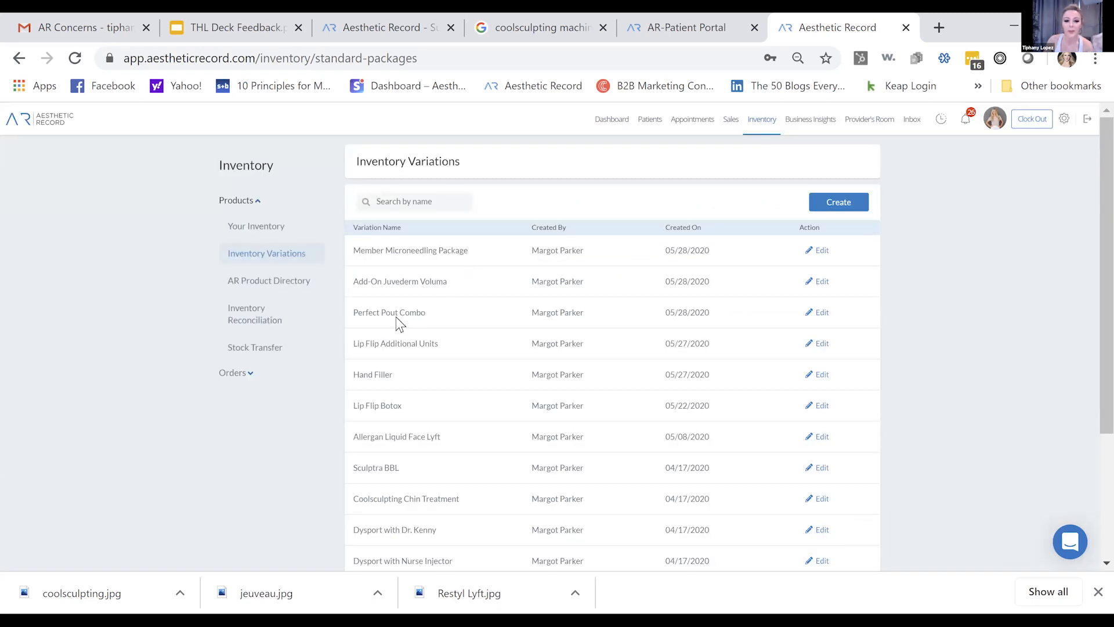
Review the Perfect Pout Combo and Sculptra BBL variations' products, units and total prices, saving each without edits.
left_click(820, 317)
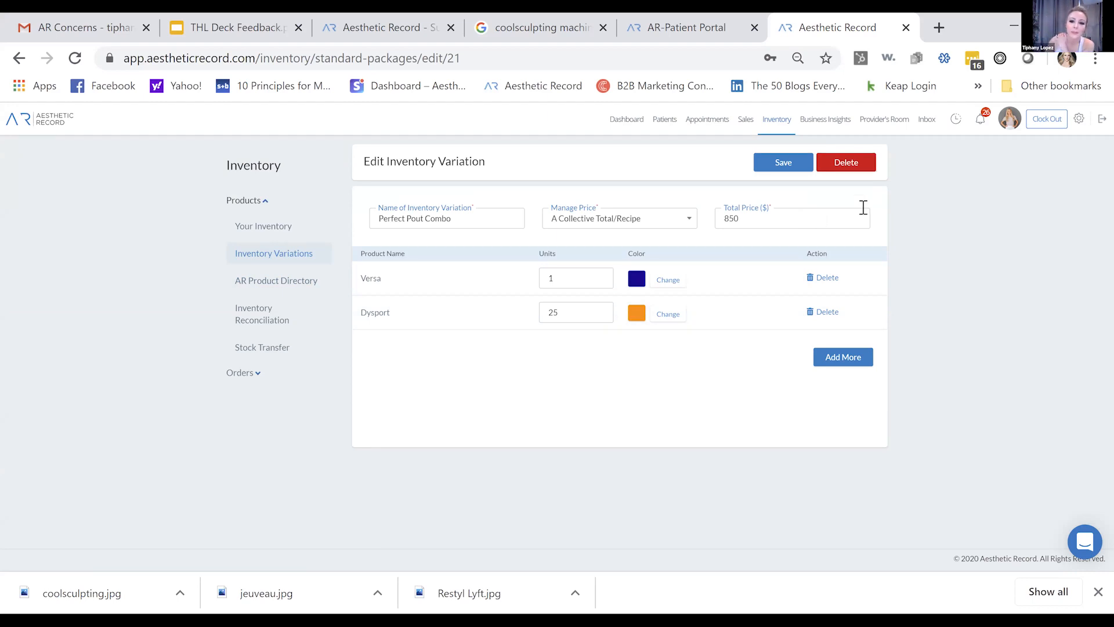
left_click(792, 164)
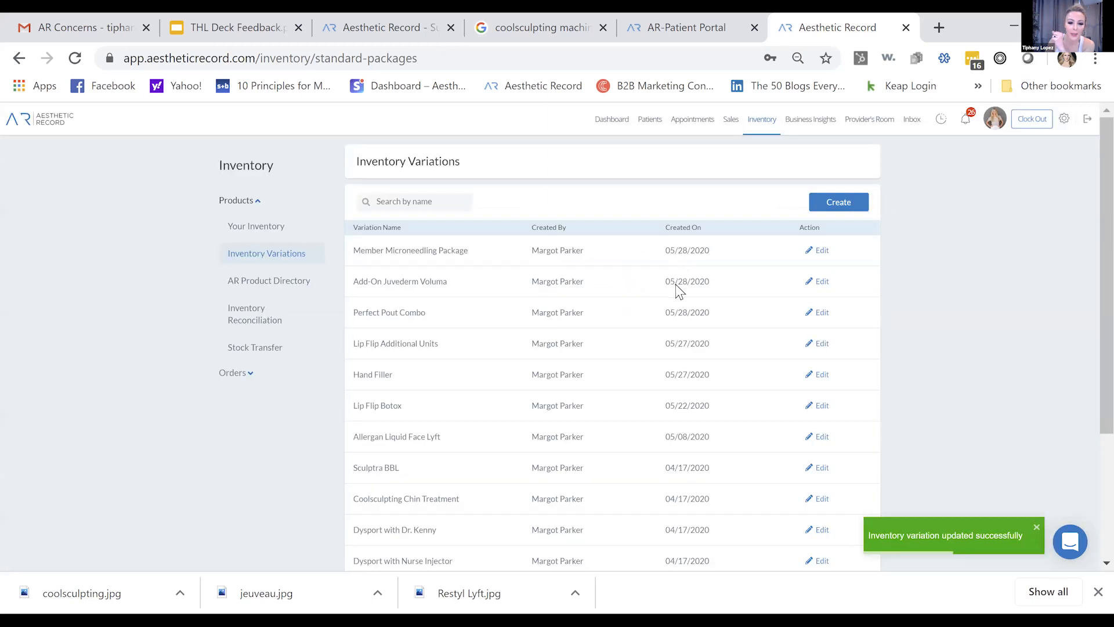
scroll(616, 323, "down", 3)
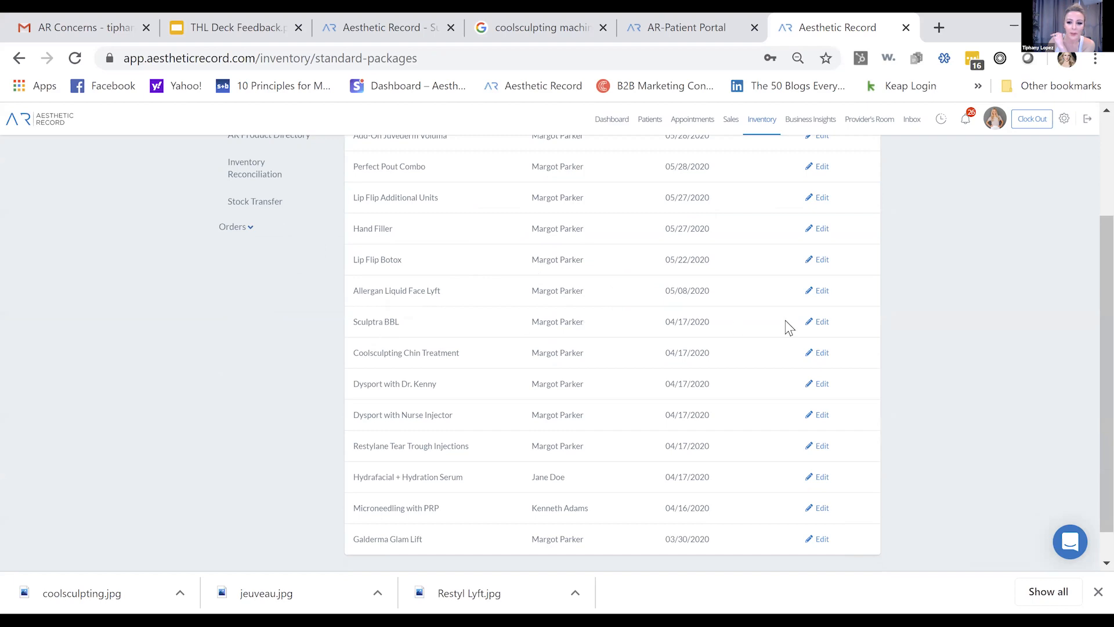
left_click(825, 323)
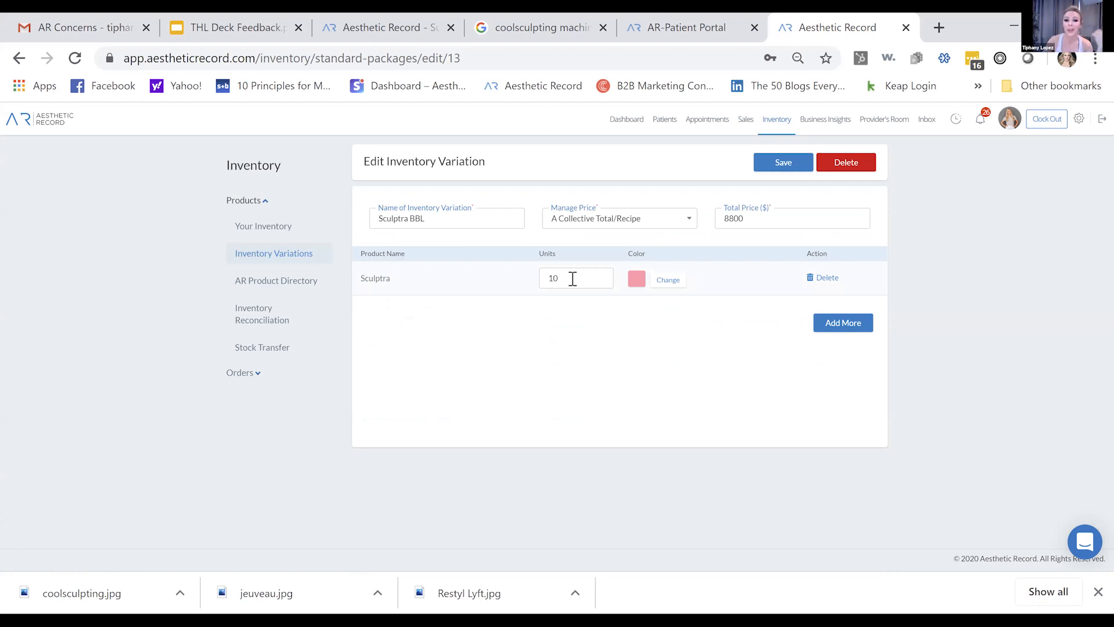
left_click(785, 162)
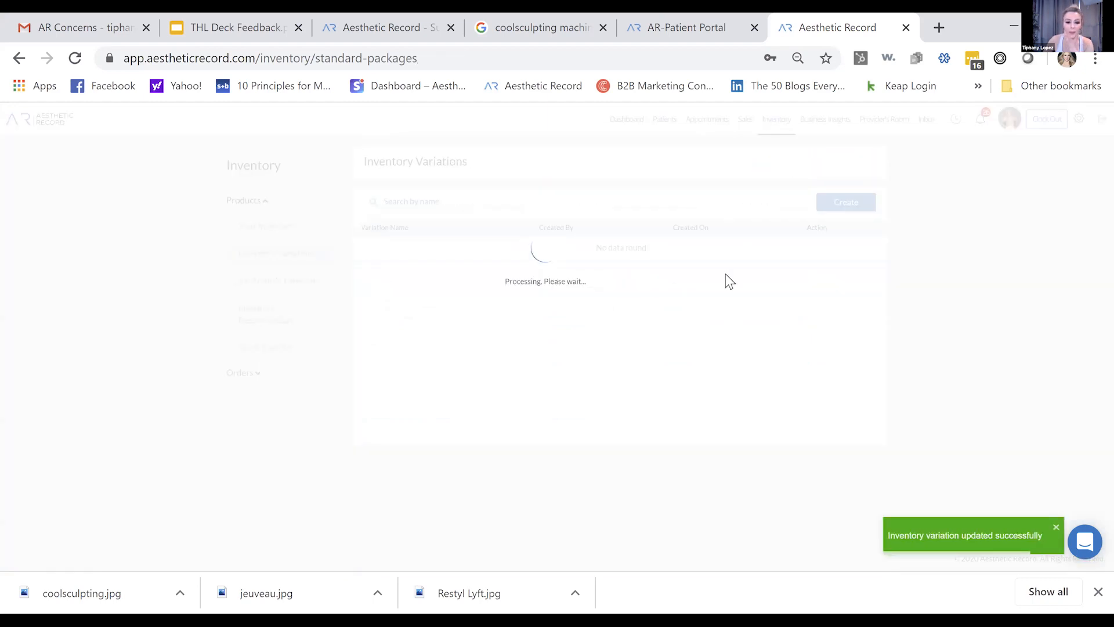
scroll(673, 366, "down", 3)
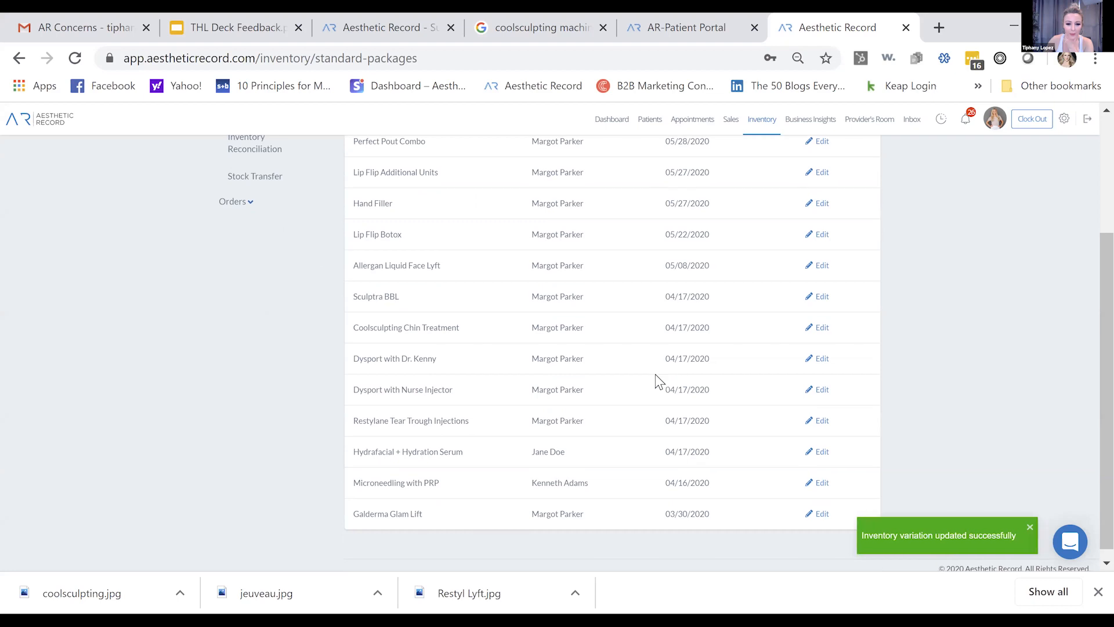
scroll(418, 463, "down", 1)
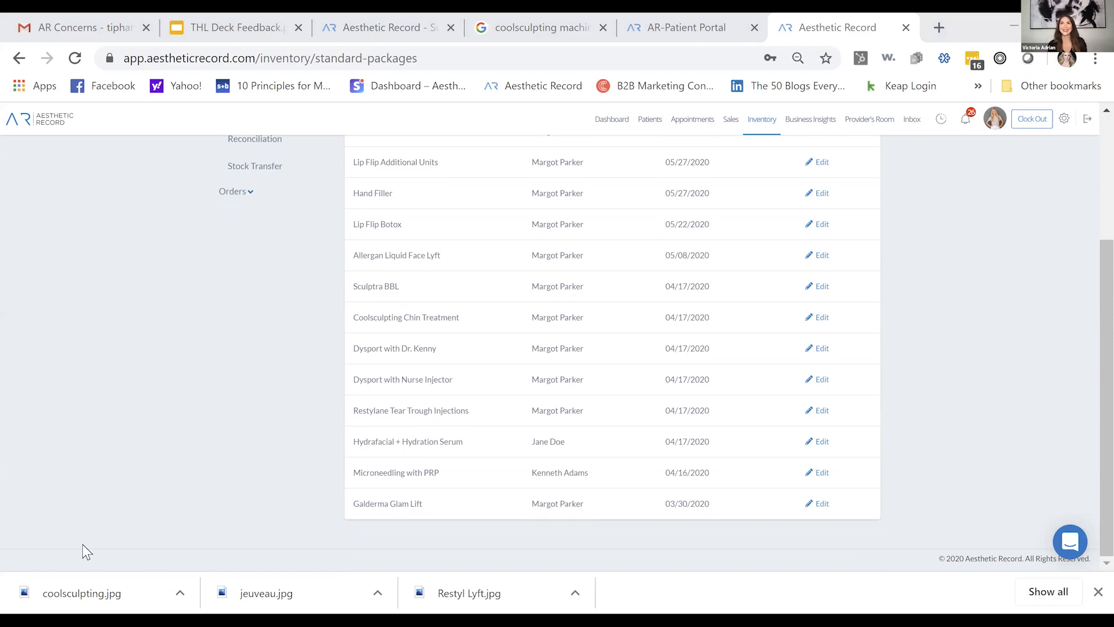
scroll(211, 283, "up", 1)
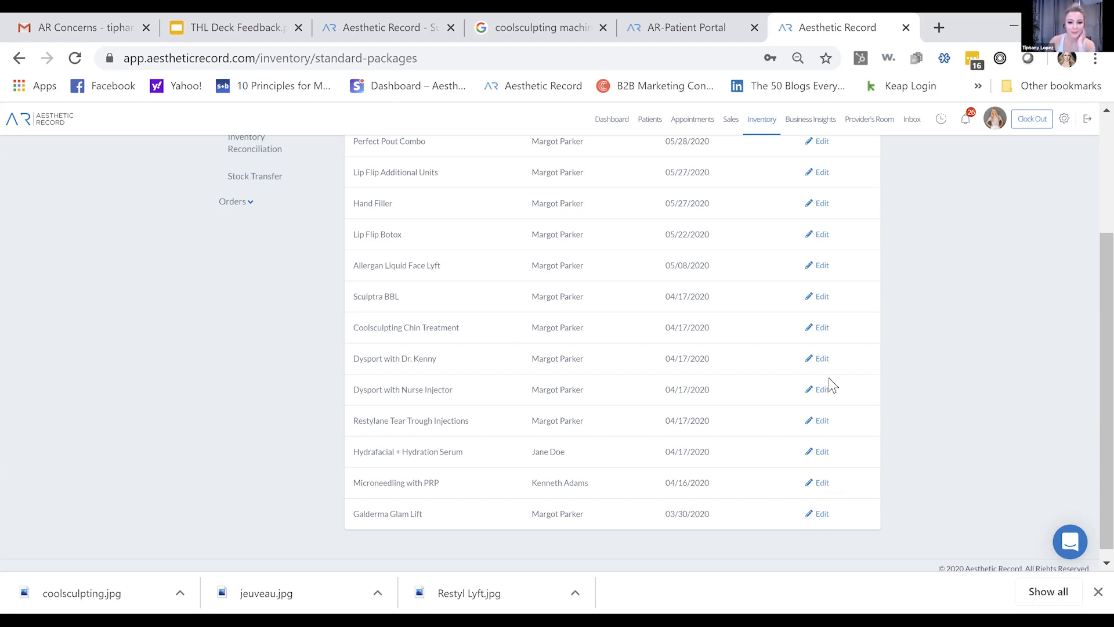
scroll(829, 385, "down", 1)
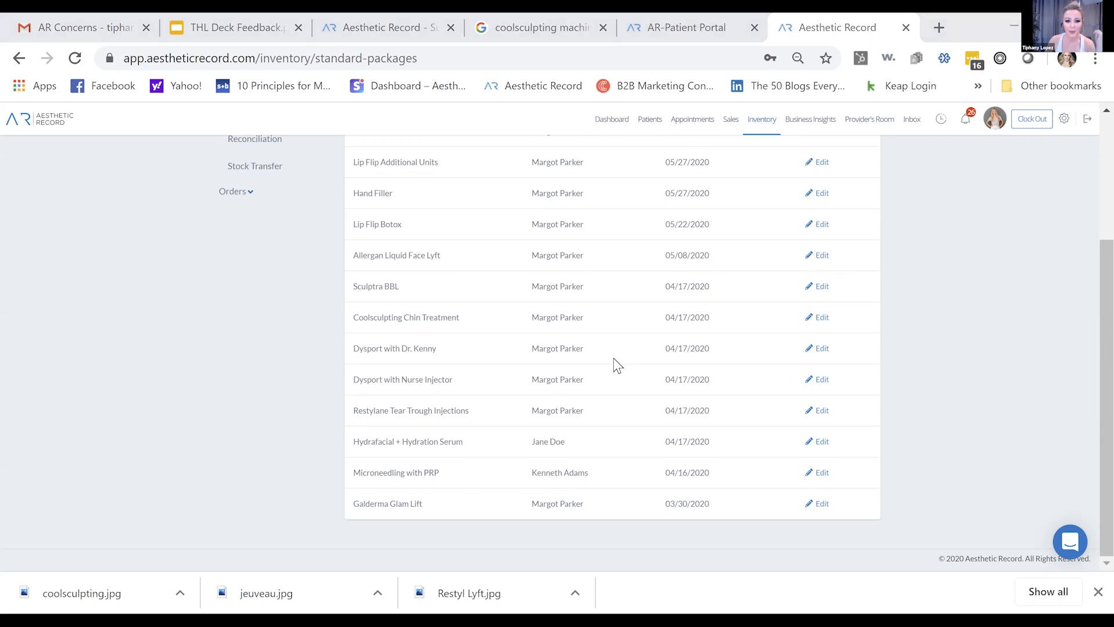
Start a new inventory variation named with the provider's first name in possessive form plus "Dysport", managing its price At Product Level.
scroll(754, 394, "up", 3)
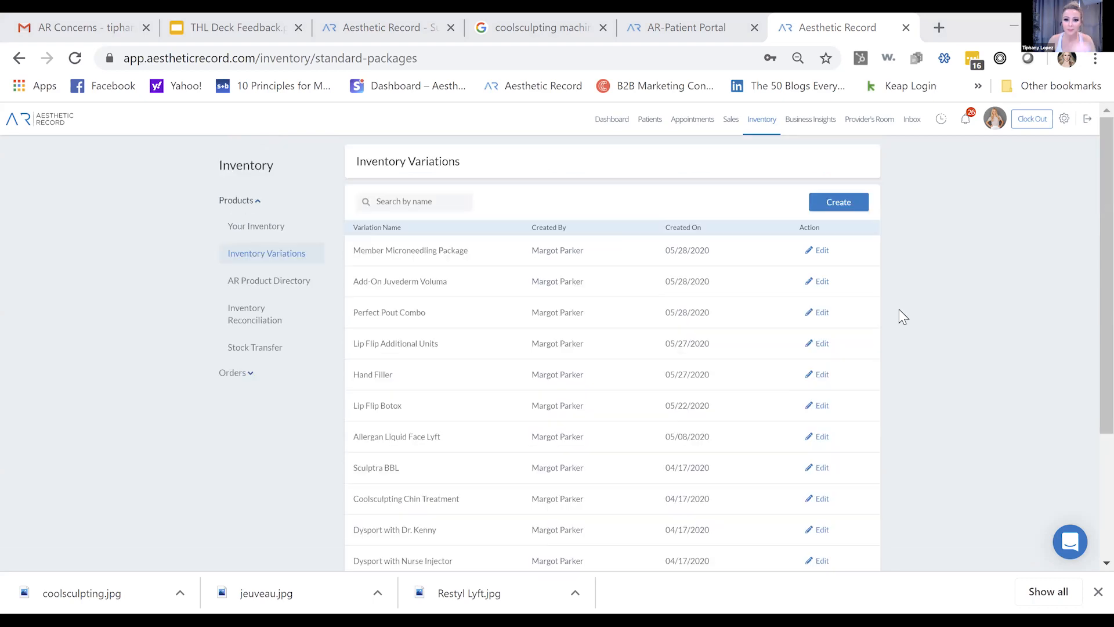
left_click(832, 204)
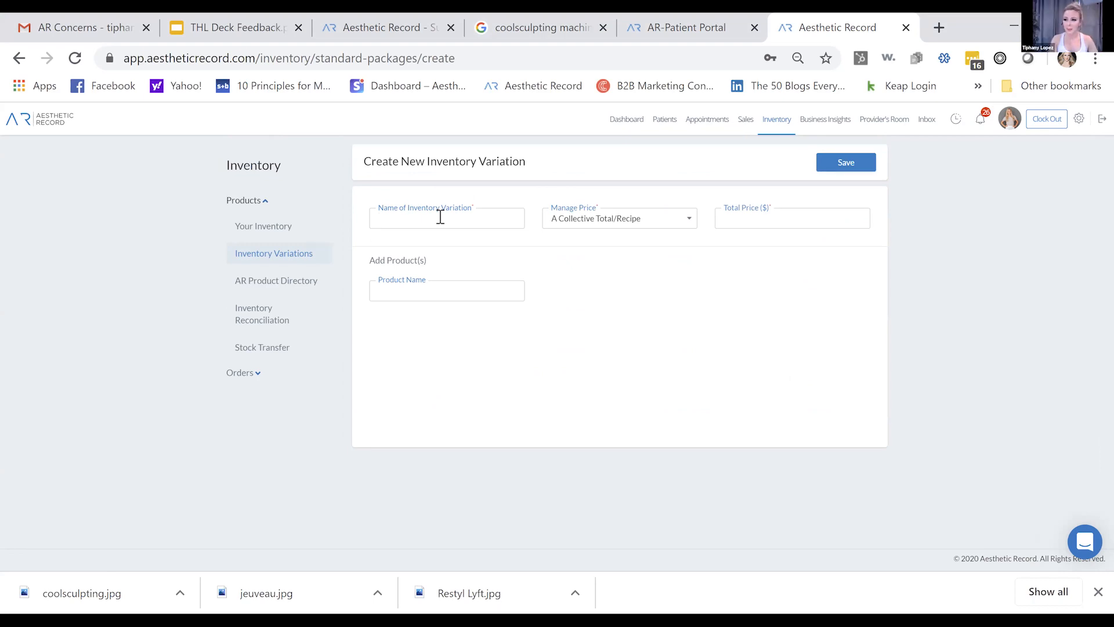
type("Victoria's Dysport")
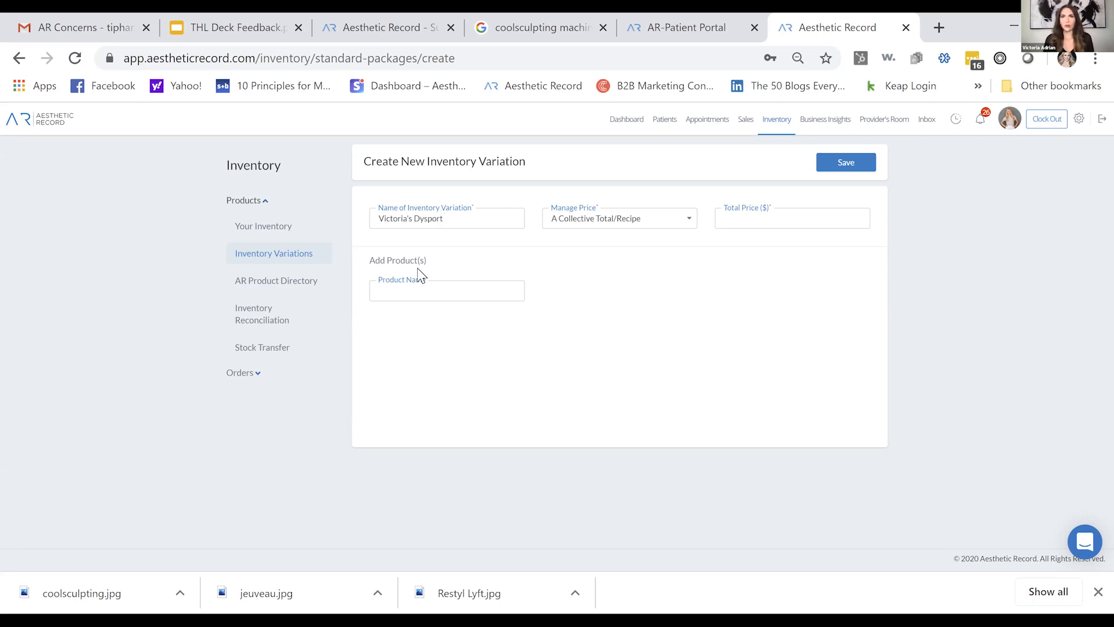
left_click(601, 226)
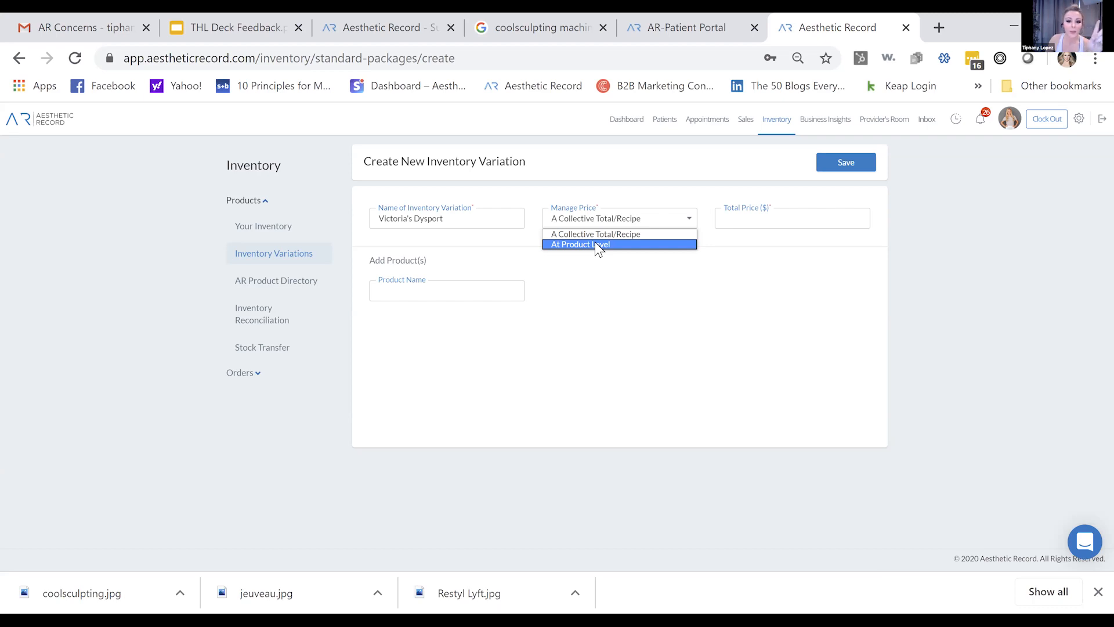
left_click(595, 243)
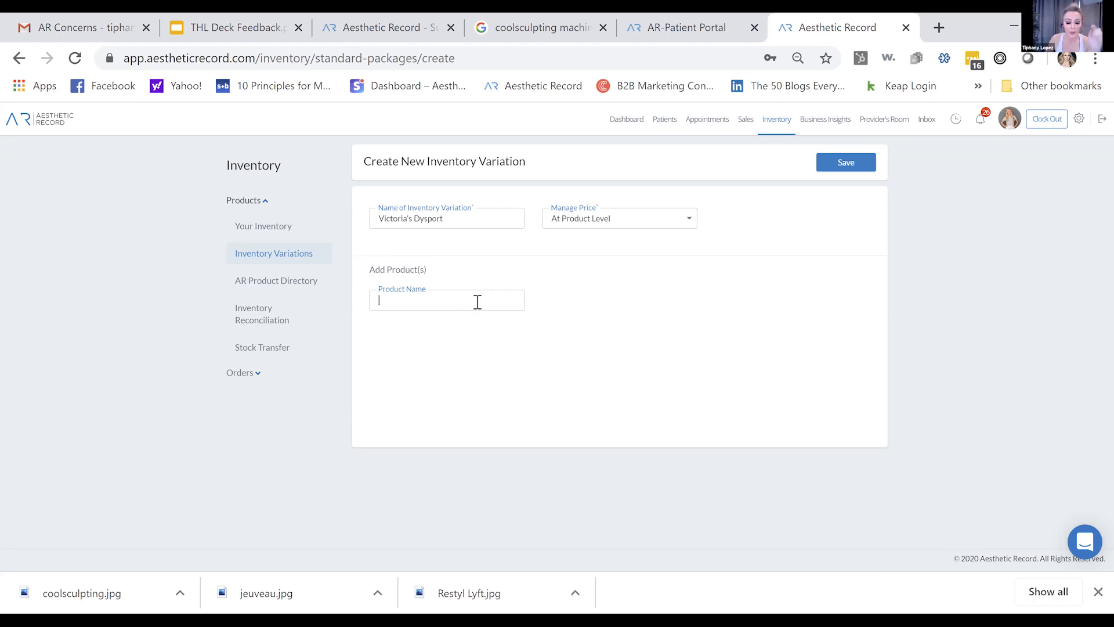
Add the Dysport product with a new price of 3 per unit for all four clinics and save the variation.
type("Dys")
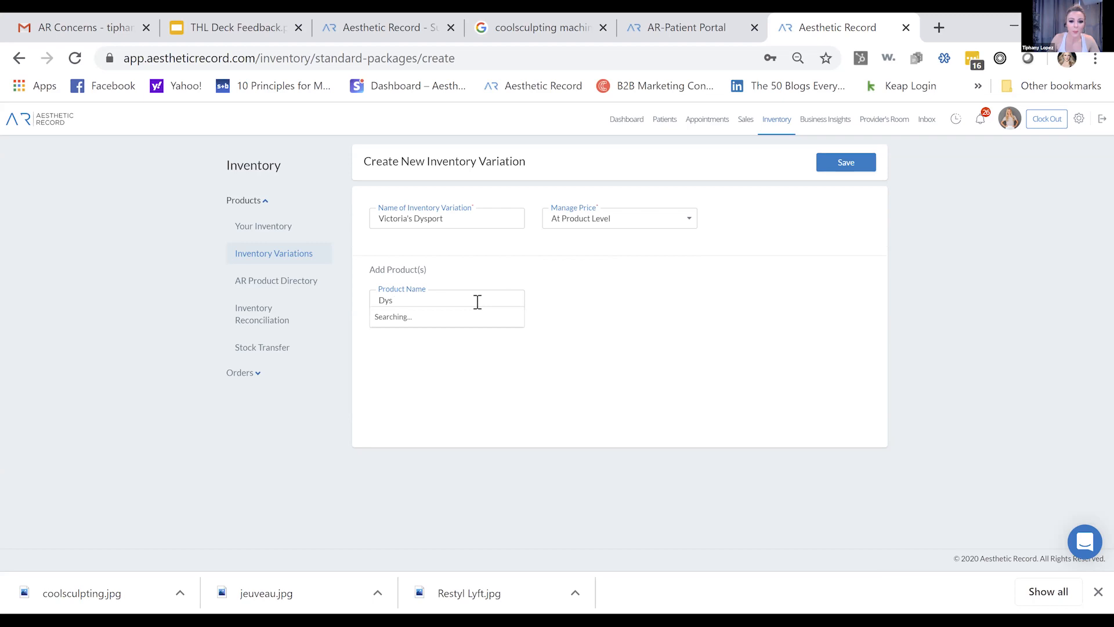
left_click(464, 316)
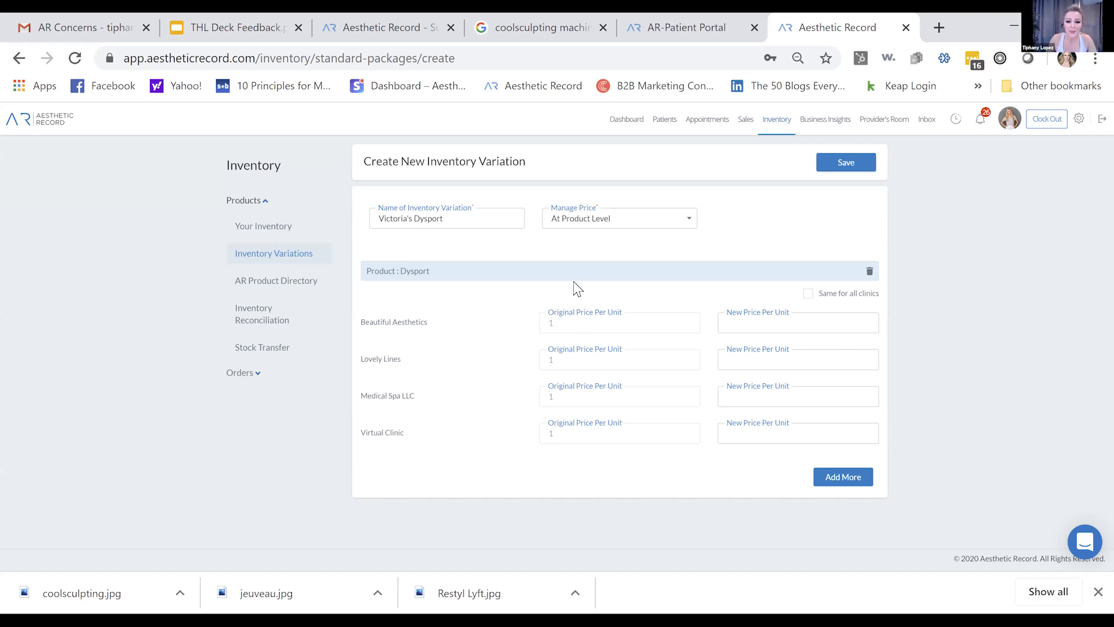
left_click(776, 319)
type("3")
key("Tab")
key("Tab")
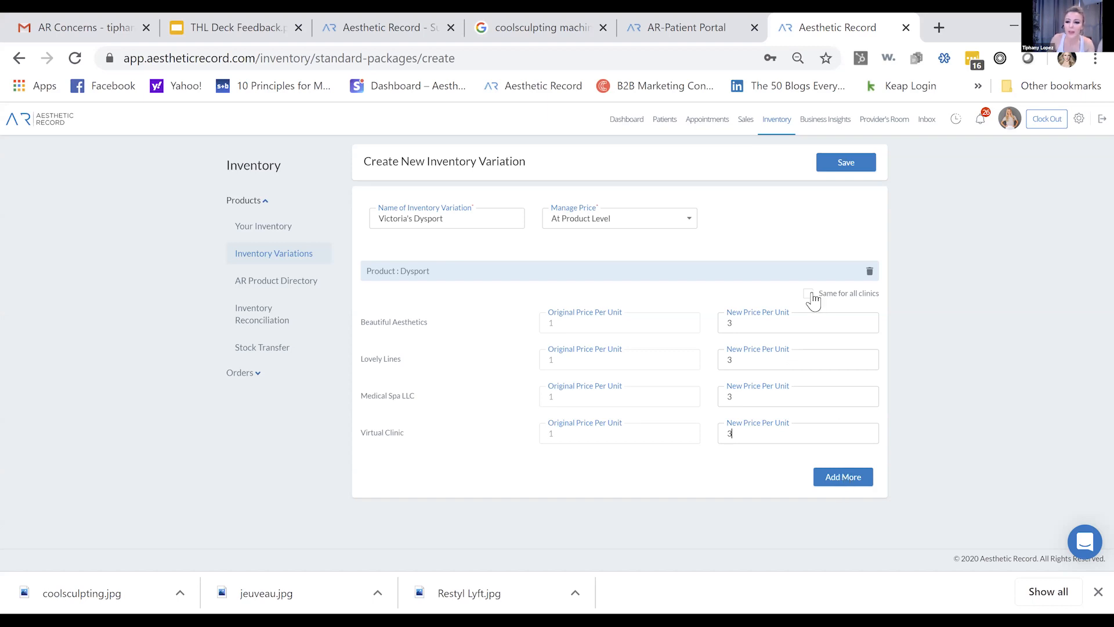
left_click(841, 482)
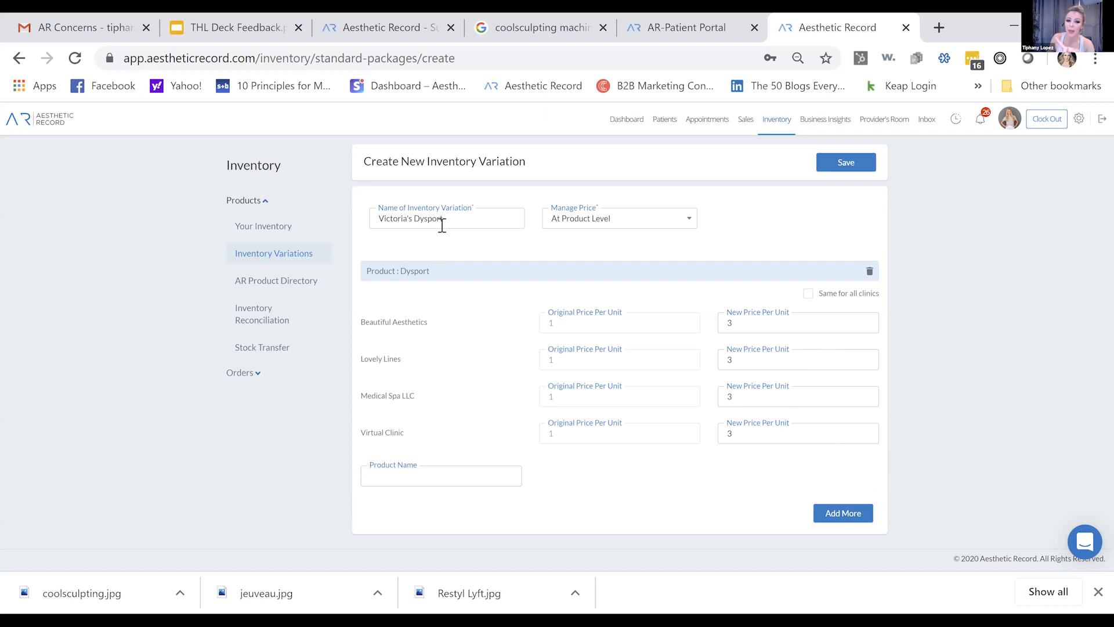
left_click_drag(485, 220, 342, 209)
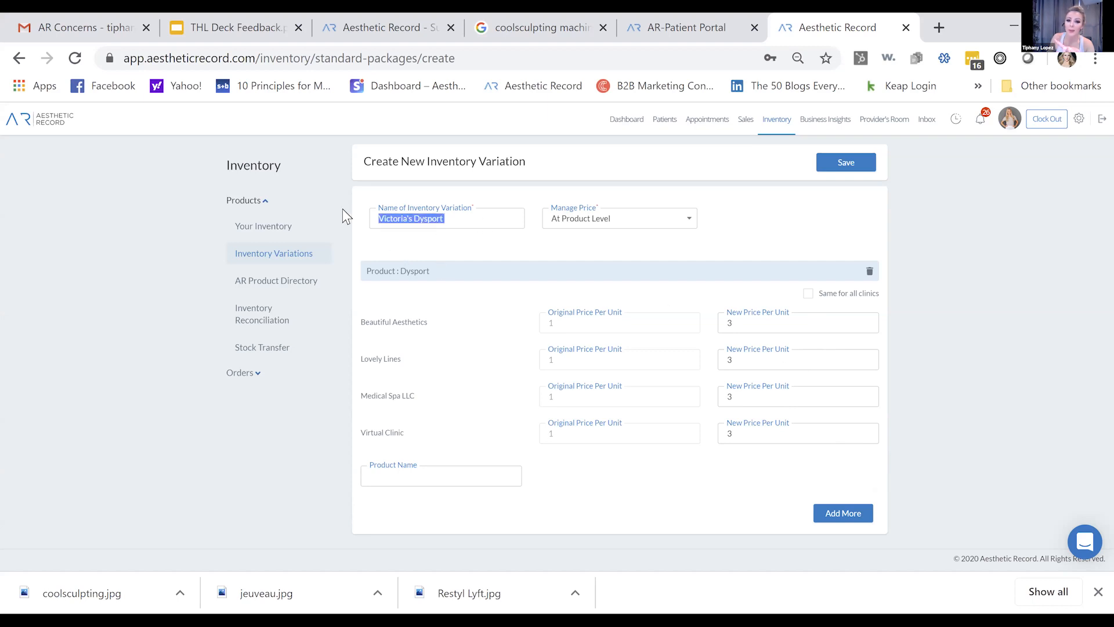
left_click(856, 162)
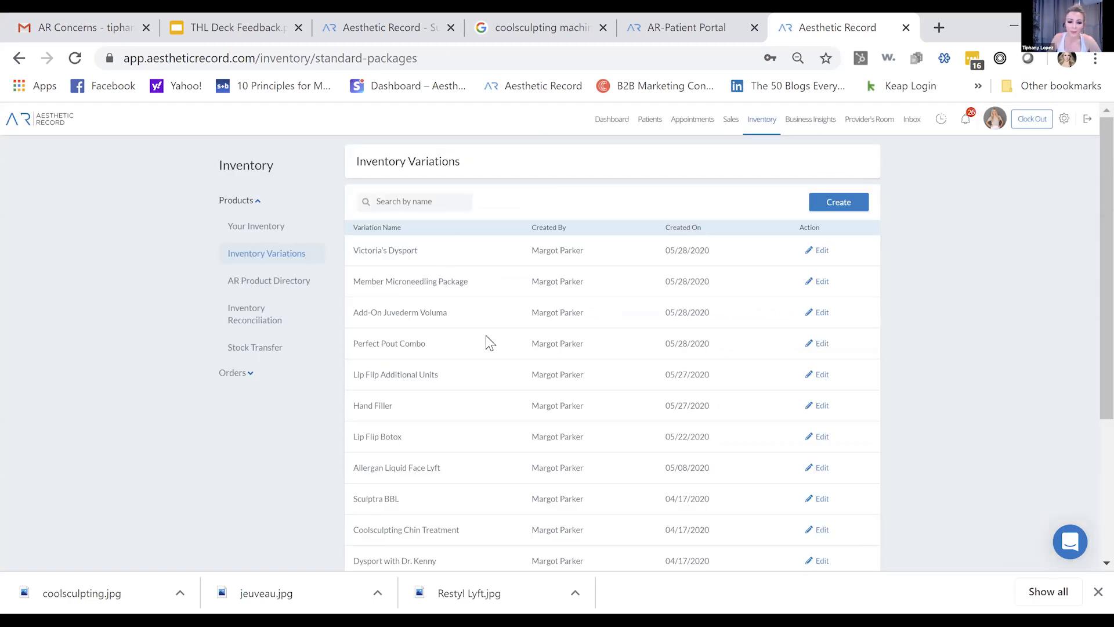
Delete the Add-On Juvederm Voluma inventory variation.
scroll(490, 345, "down", 3)
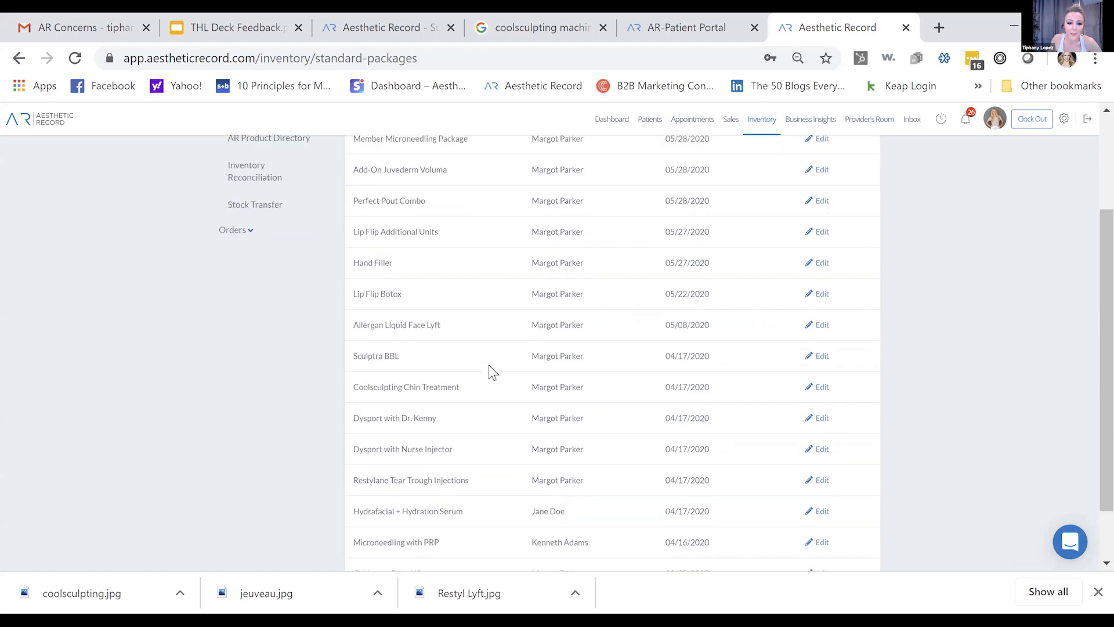
scroll(490, 371, "down", 2)
scroll(490, 371, "up", 3)
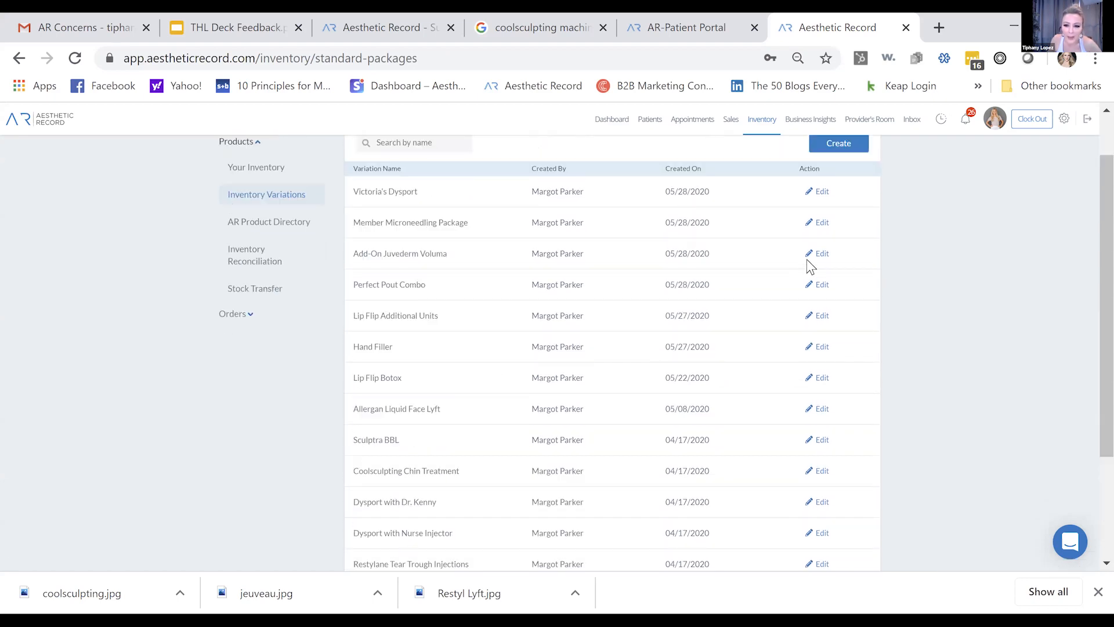
left_click(823, 254)
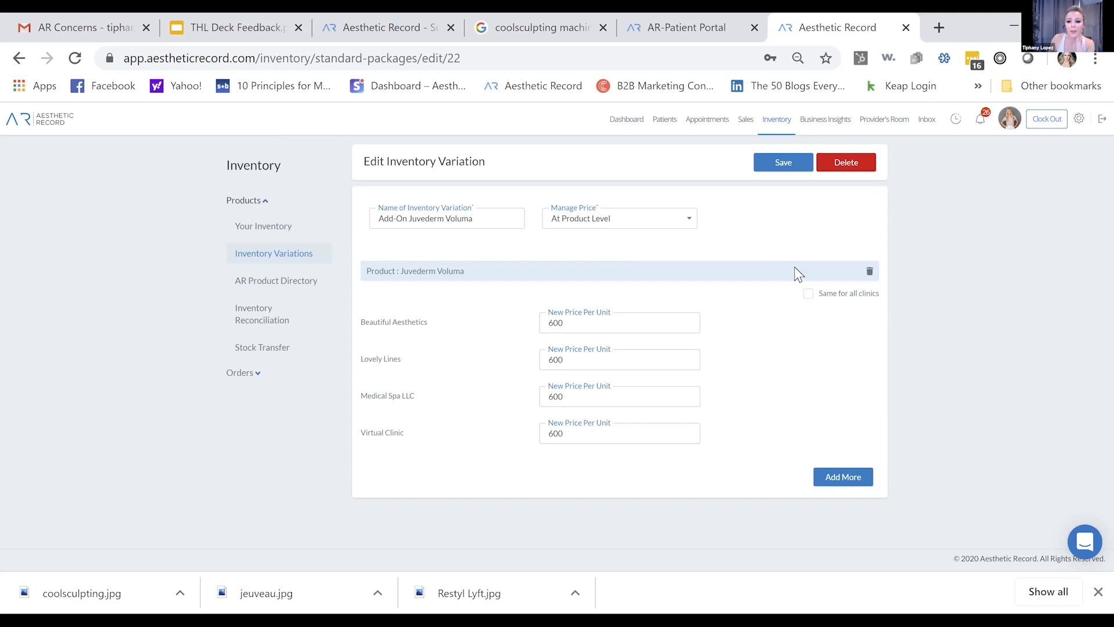
left_click(865, 167)
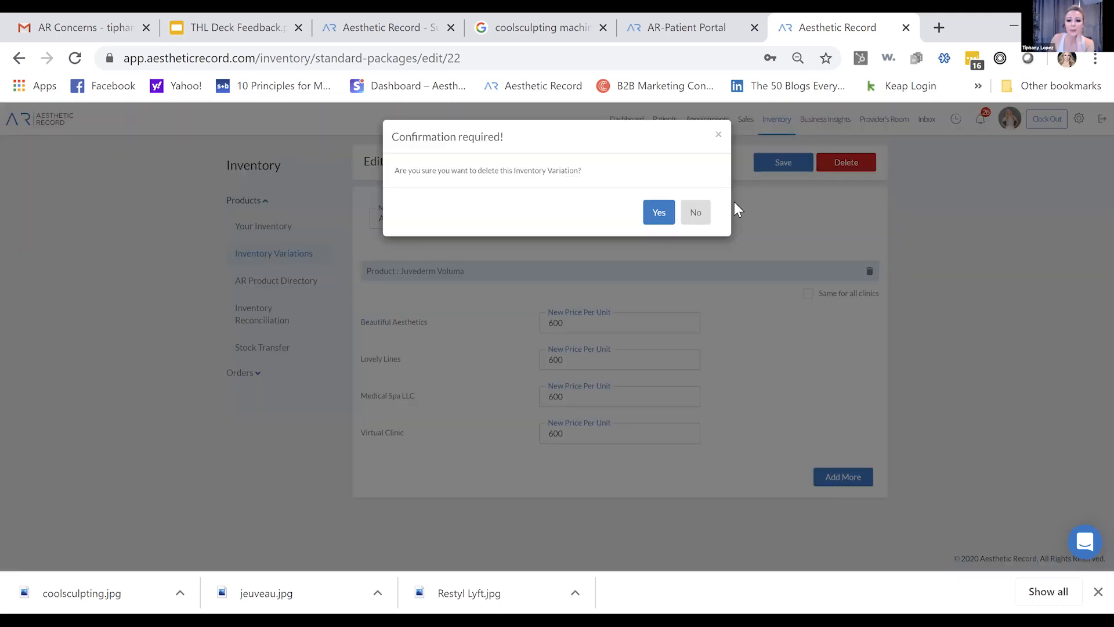
left_click(657, 213)
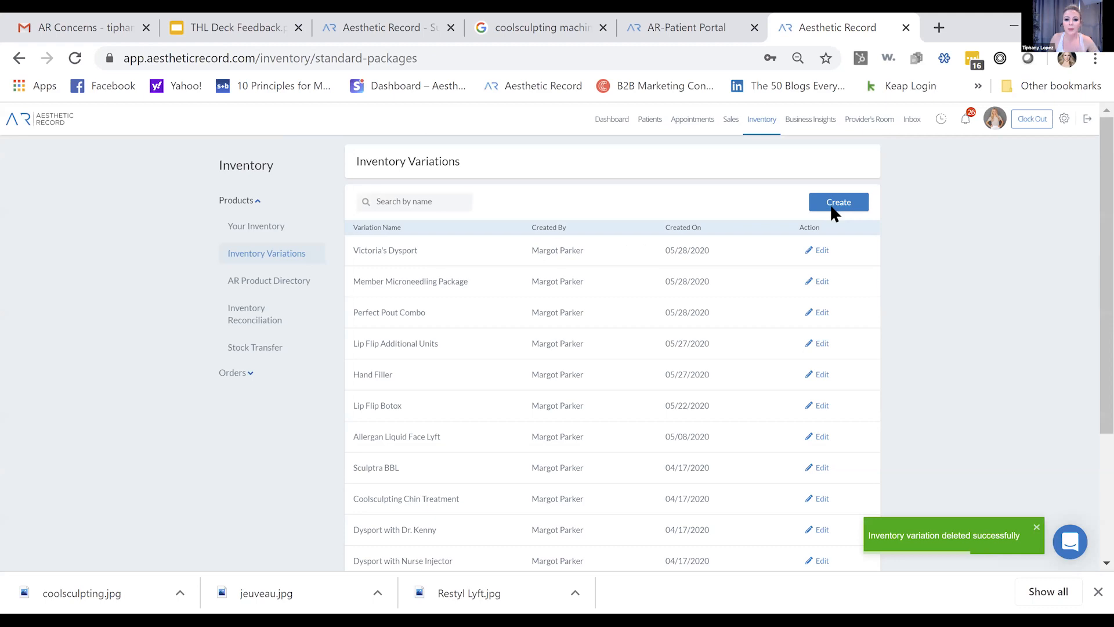
Start a new inventory variation named "Add-On Juvederm Voluma", managing its price At Product Level.
left_click(830, 203)
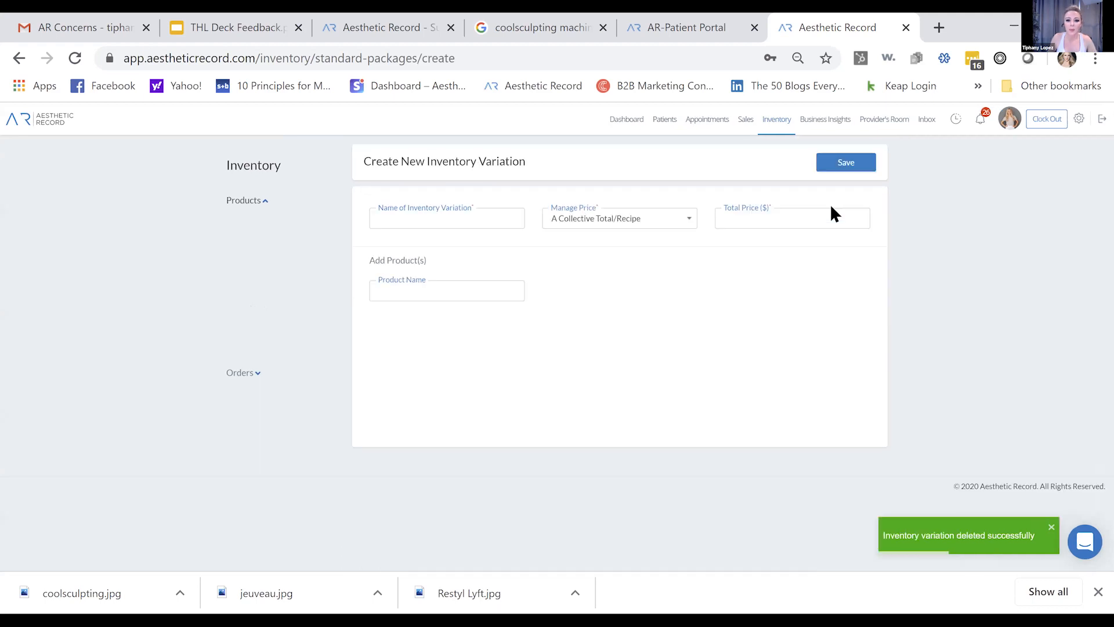
left_click(461, 218)
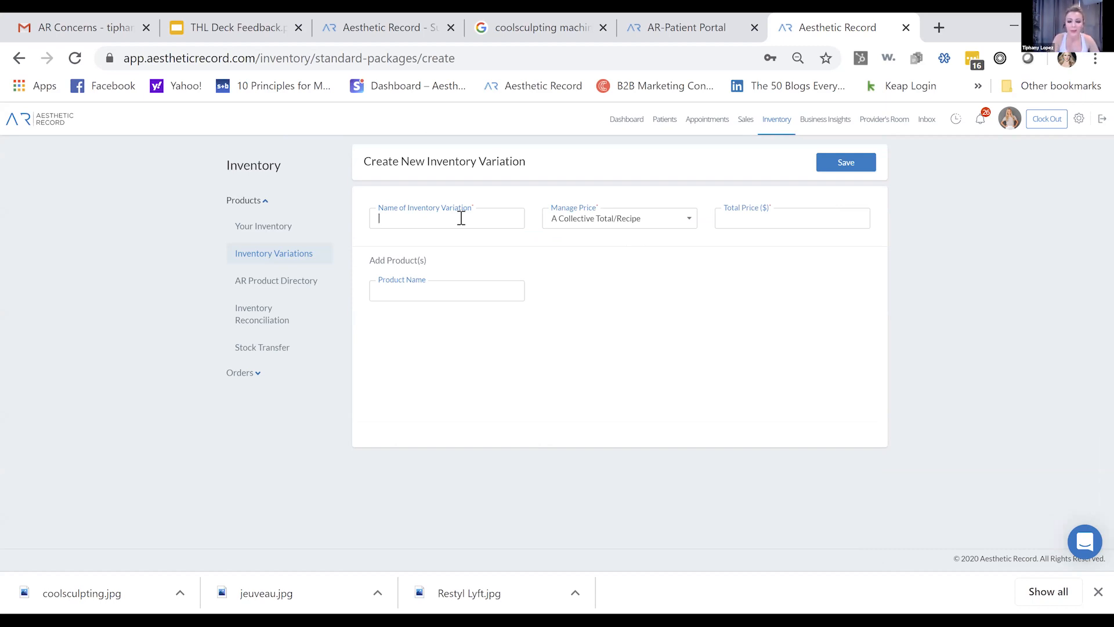
type("Add-O")
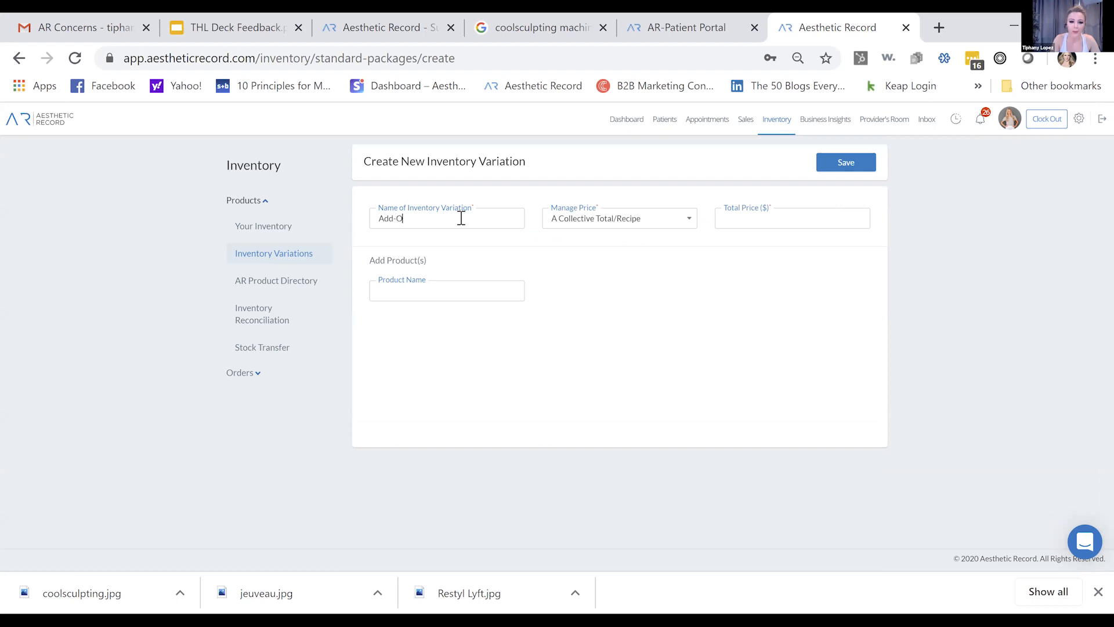
type("n Vuver")
type("erm V")
type("oluma")
left_click(593, 216)
left_click(597, 245)
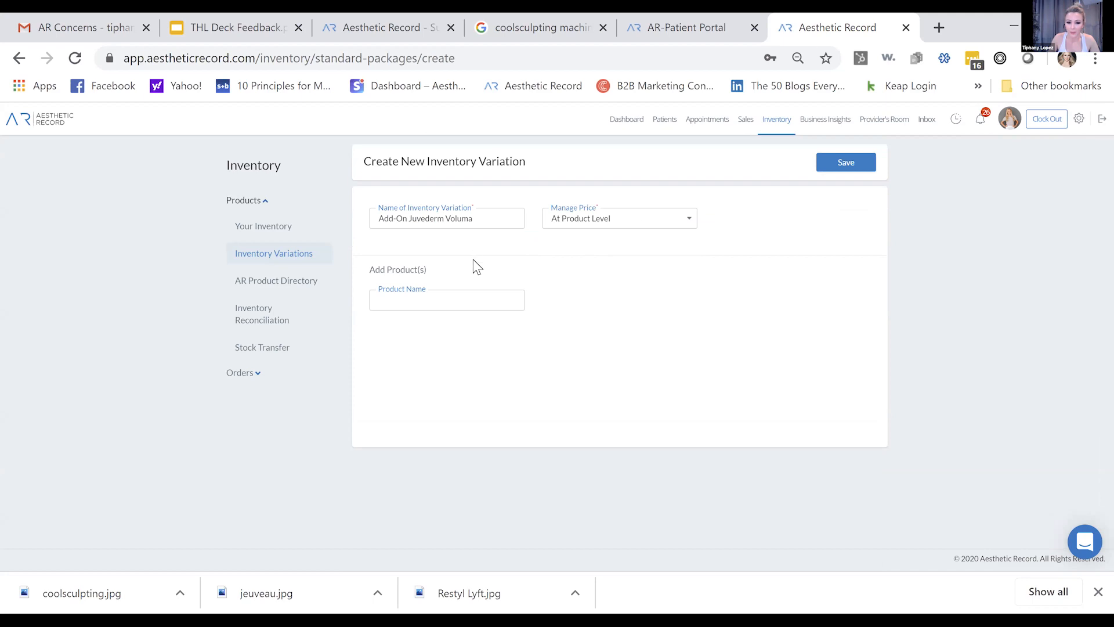
Add the Juvederm Voluma product with a new price of 600 per unit for all clinics and save the variation.
left_click(471, 301)
type("Juved")
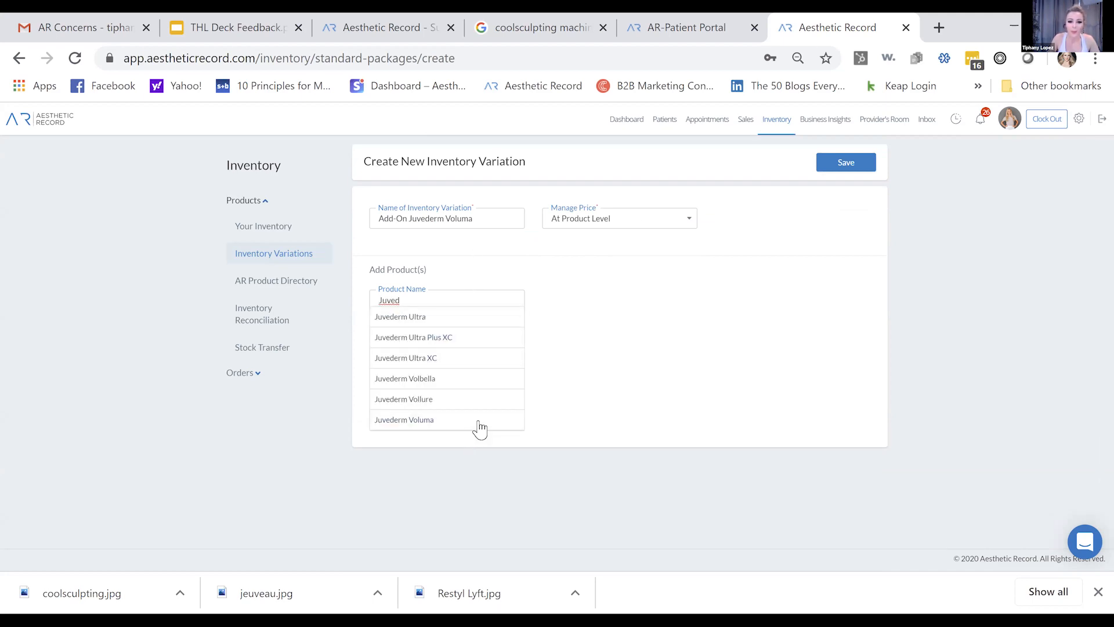
left_click(478, 420)
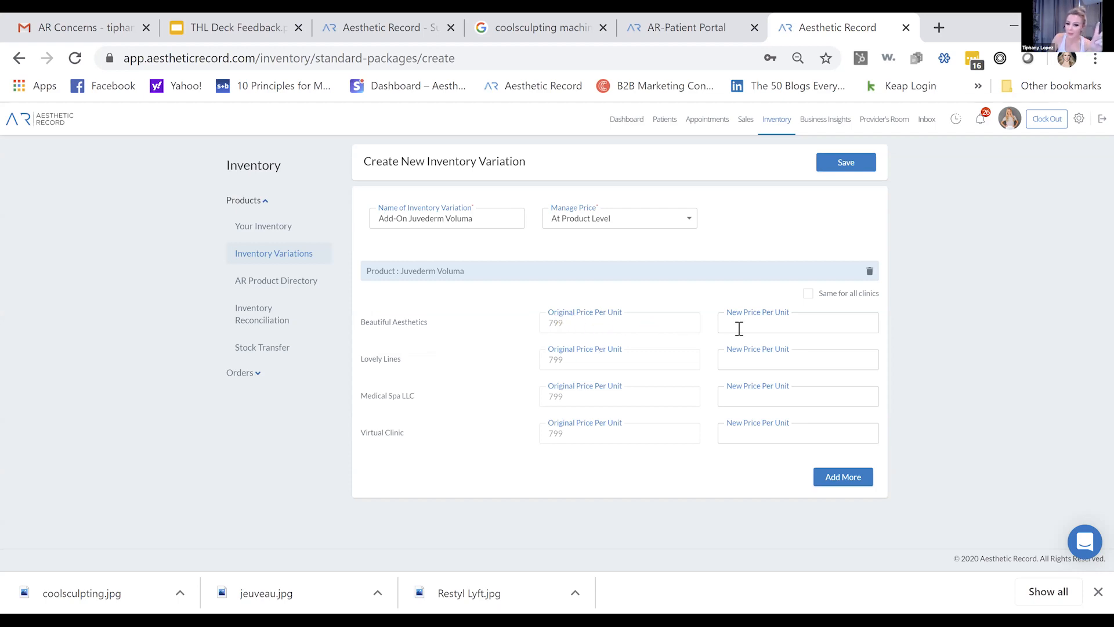
type("600")
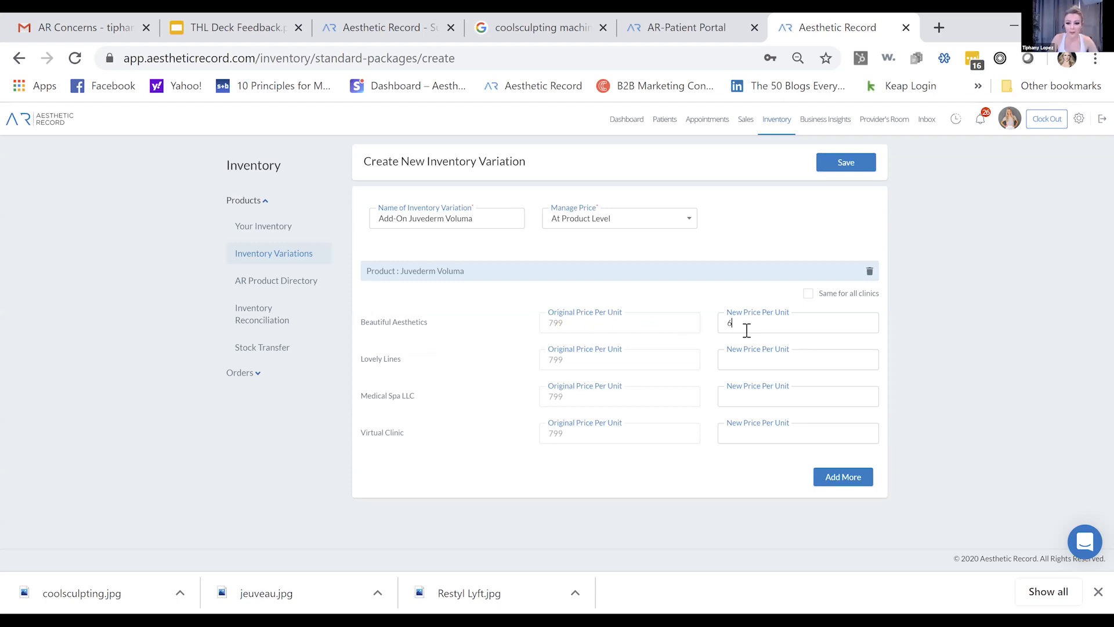
left_click(810, 293)
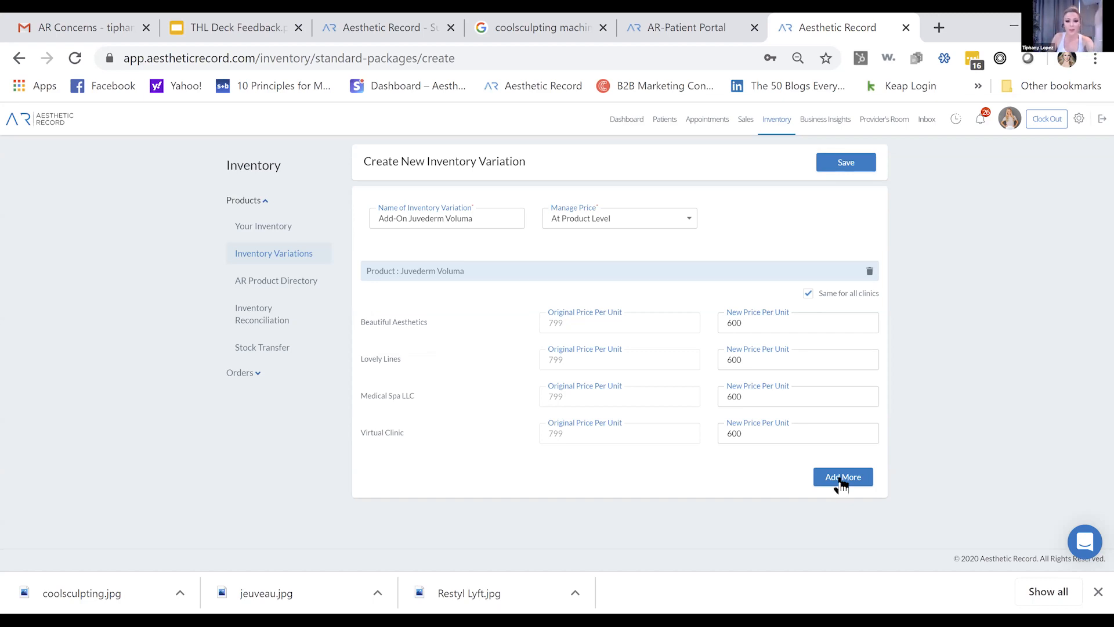
left_click(840, 482)
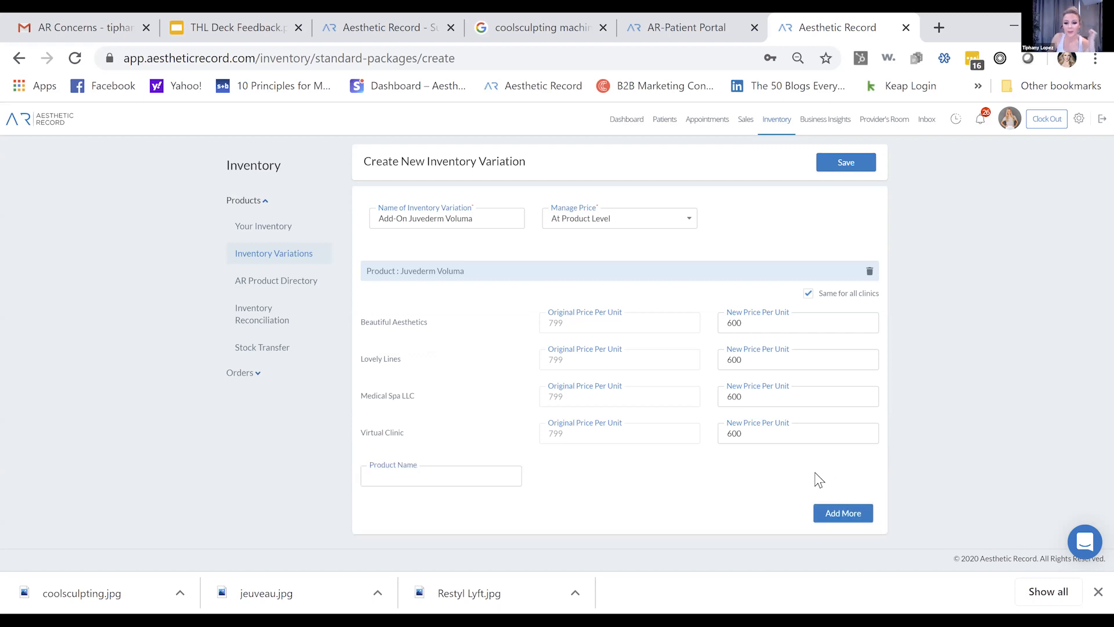
left_click(845, 163)
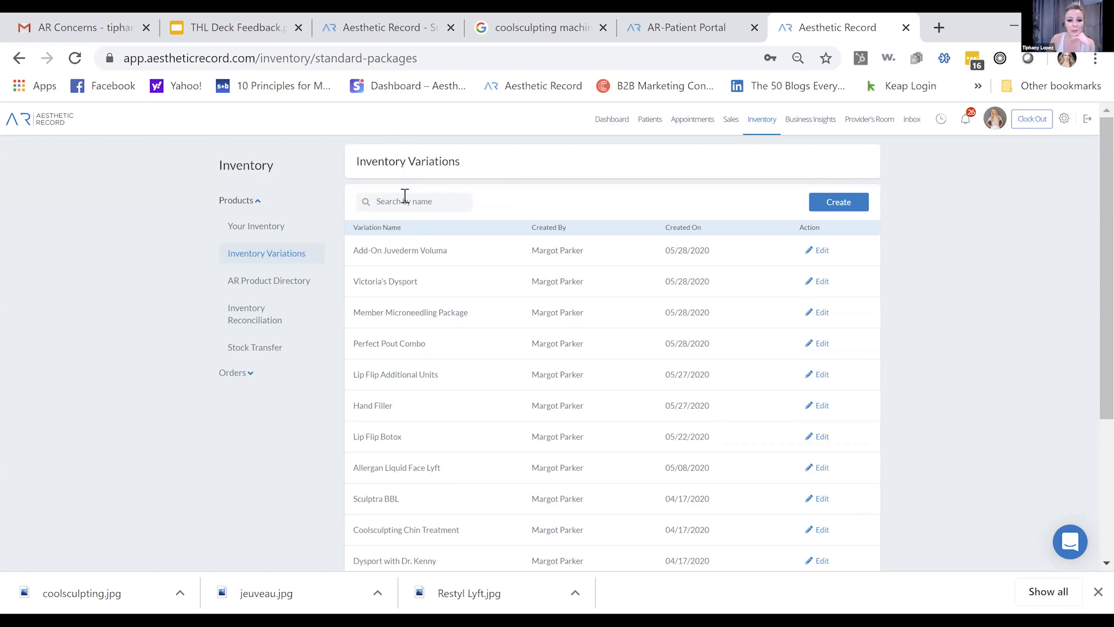
Review the products, units and total prices of the Microneedling with PRP and Allergan Liquid Face Lyft variations, saving each without edits.
scroll(450, 361, "down", 2)
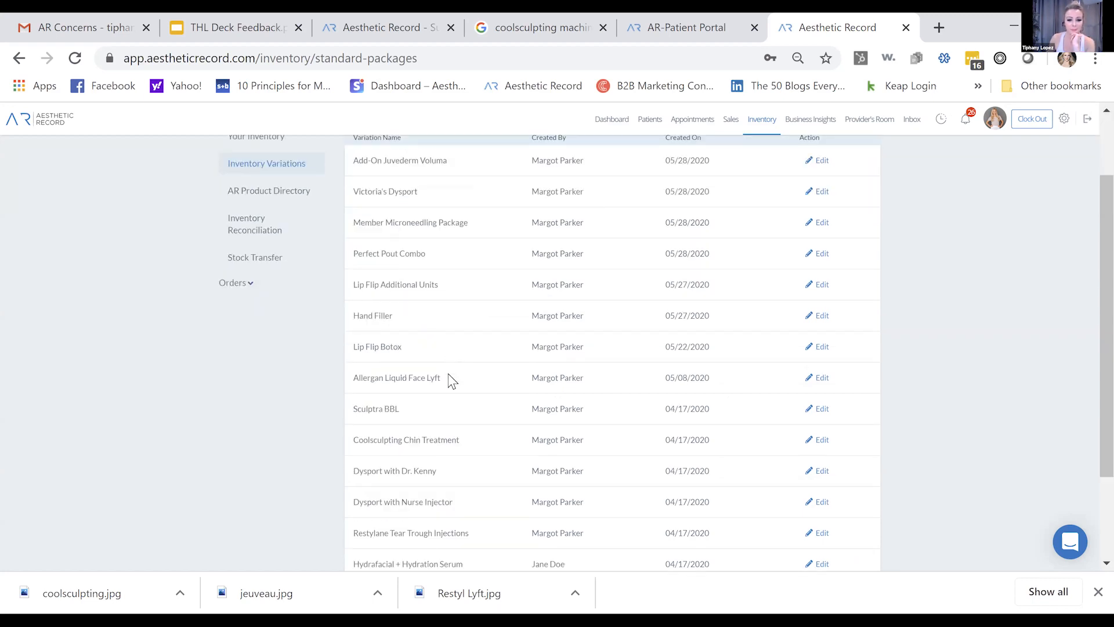
scroll(452, 380, "down", 2)
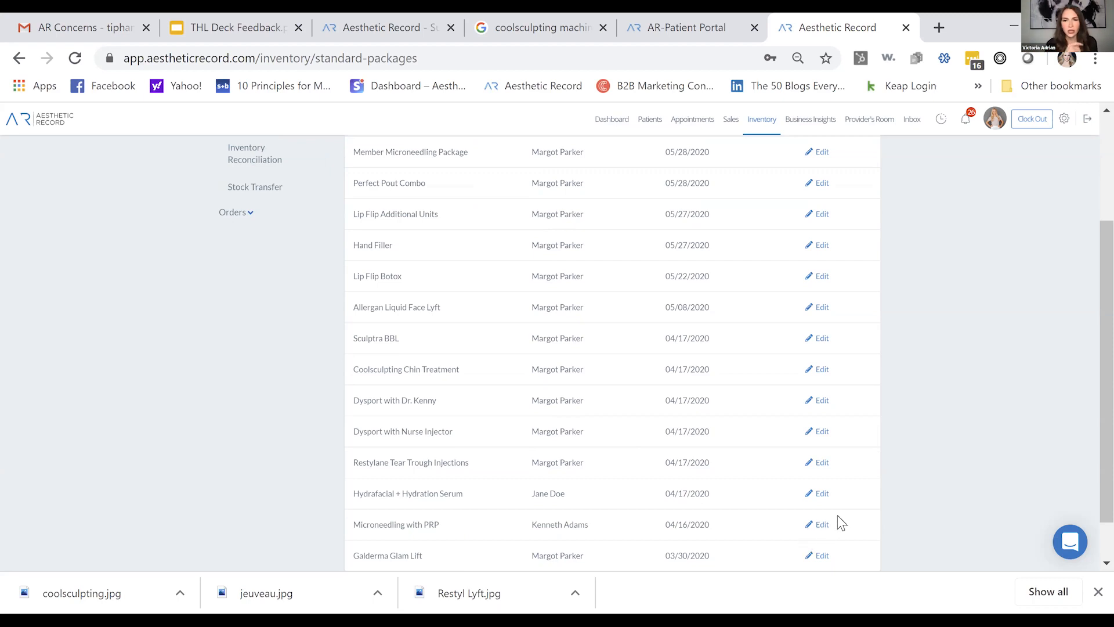
left_click(823, 524)
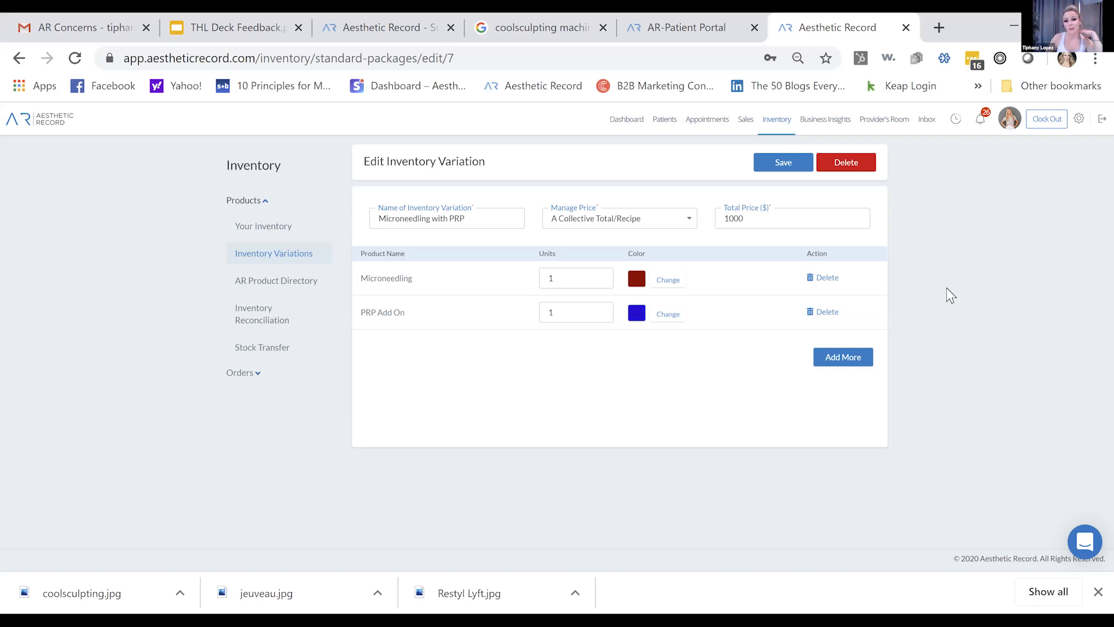
left_click(783, 166)
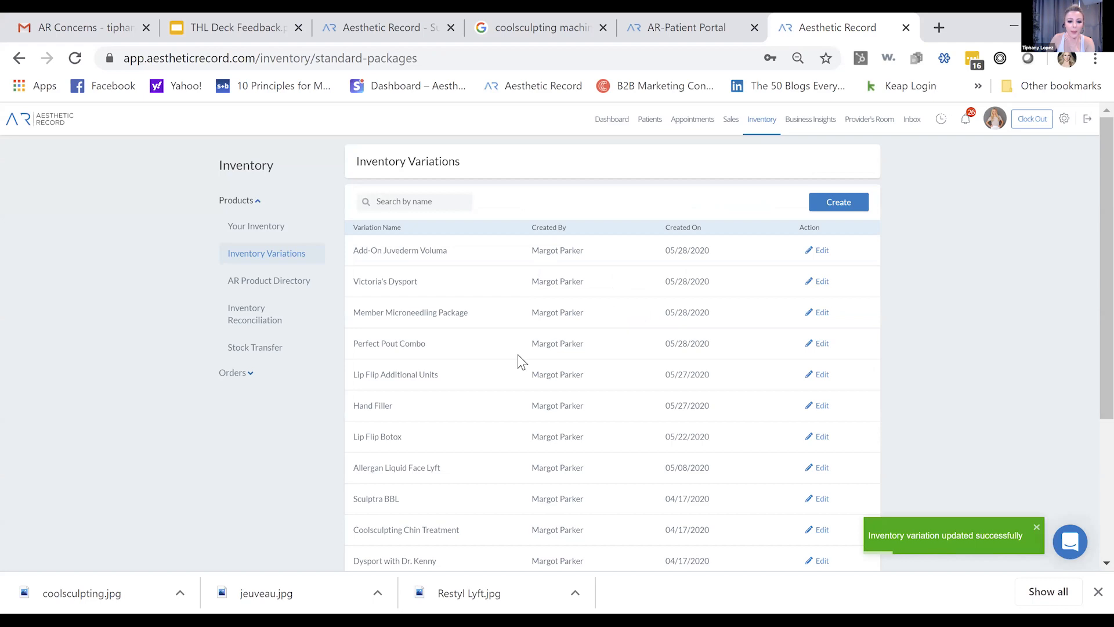
scroll(520, 360, "down", 4)
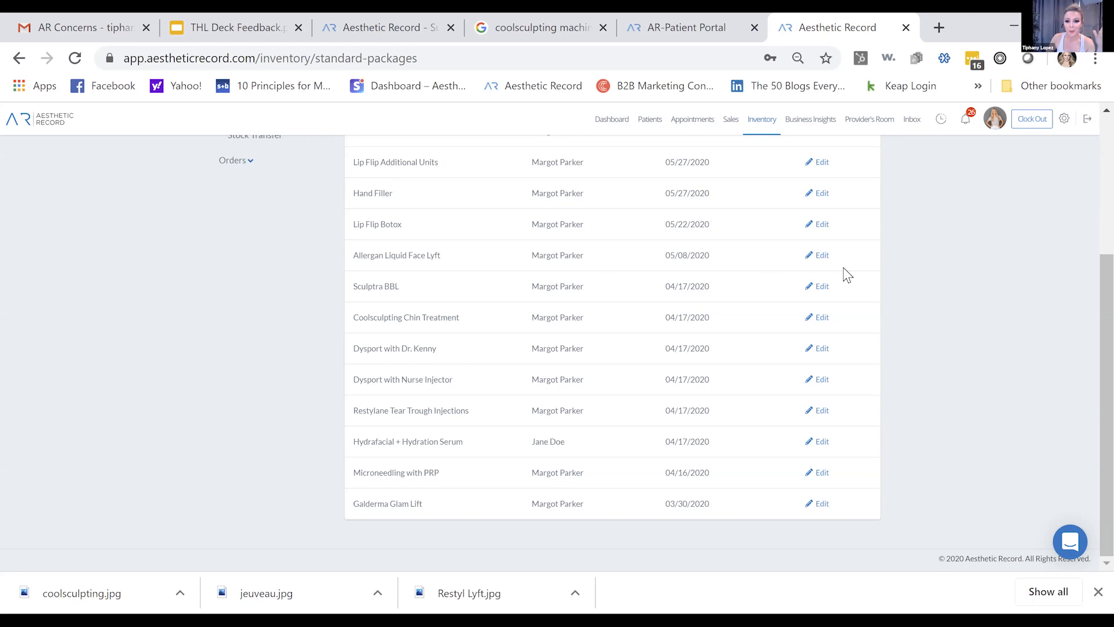
left_click(814, 259)
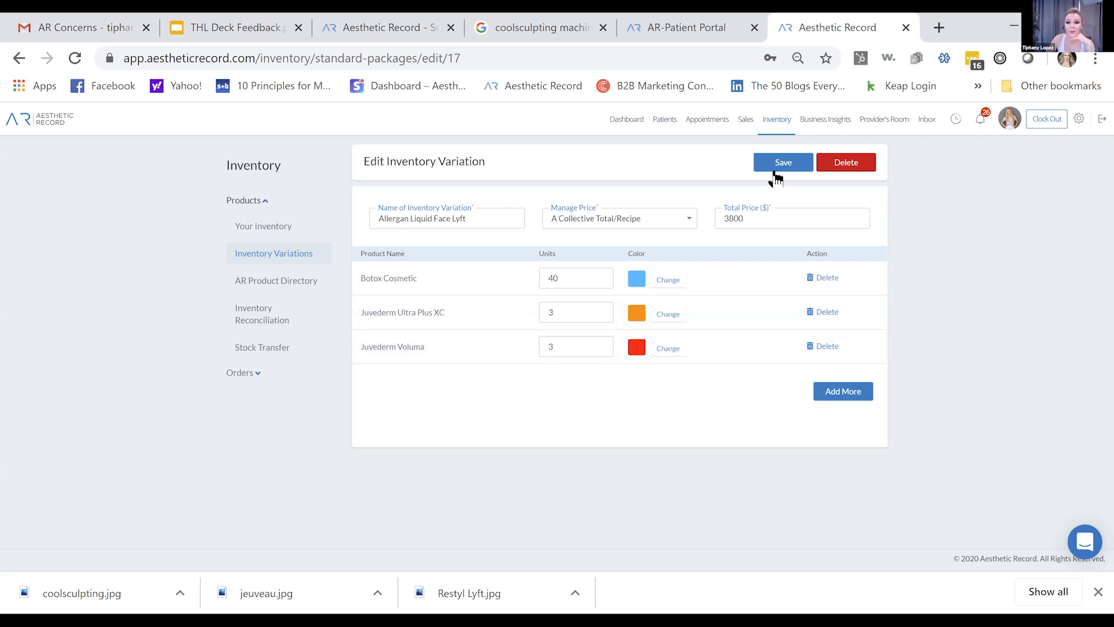
left_click(778, 168)
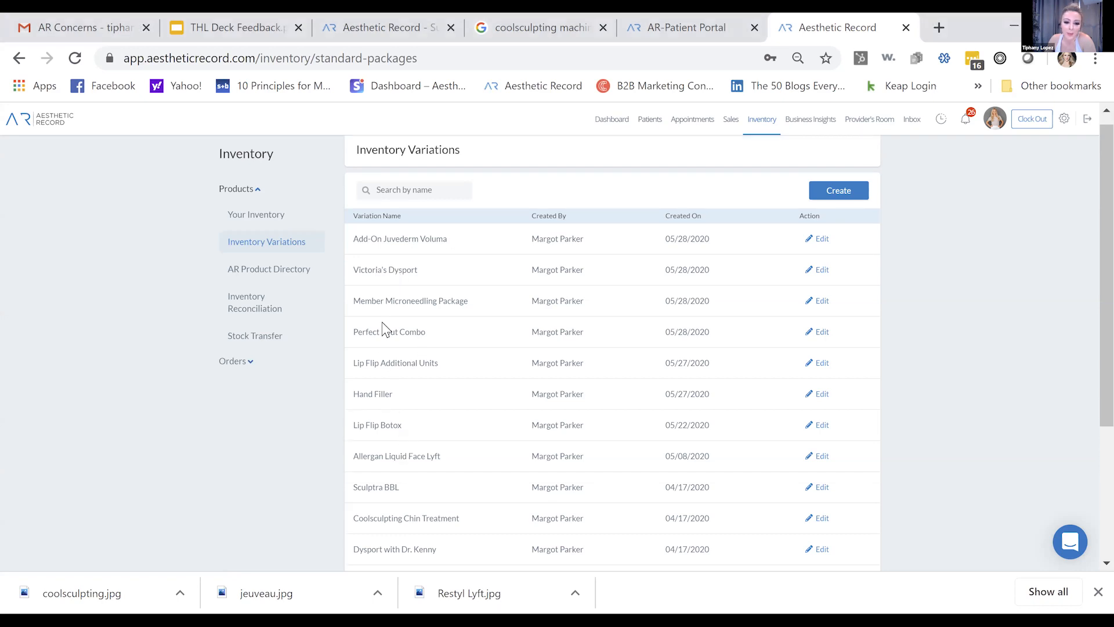
Compare the Lip Flip Botox variation's units and total price with the Botox Cosmetic product's per-clinic pricing in the inventory.
scroll(464, 379, "down", 1)
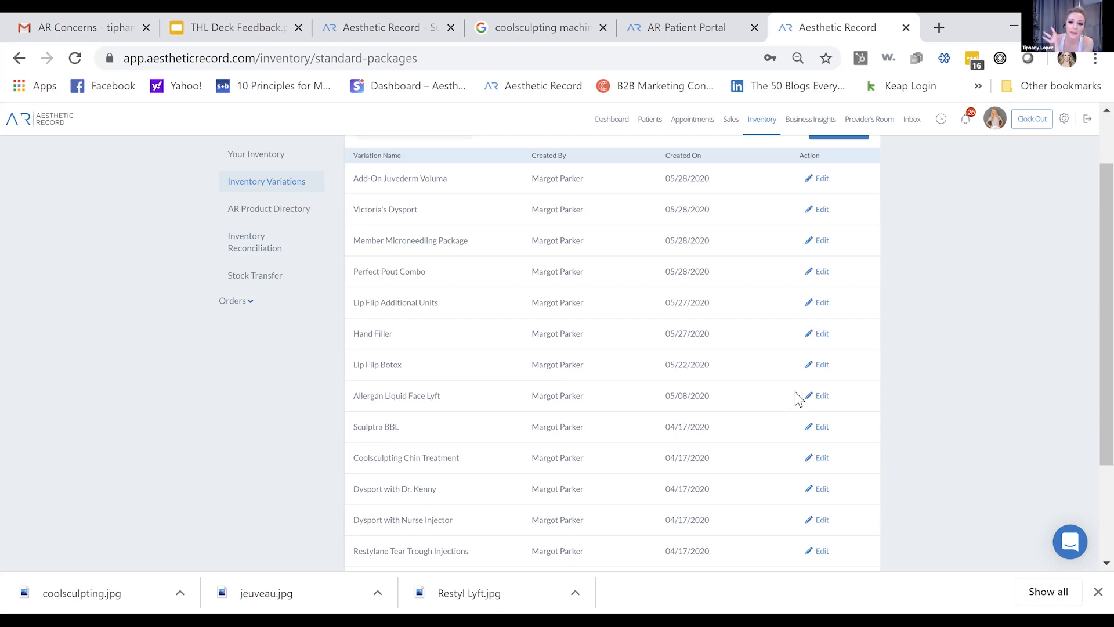
left_click(815, 365)
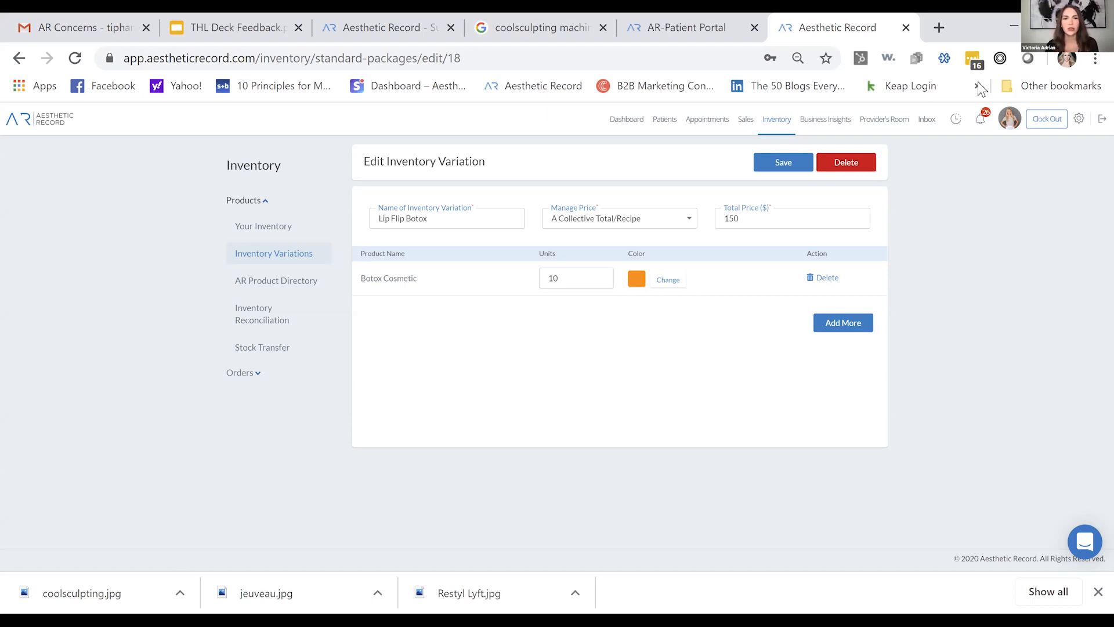
left_click(268, 227)
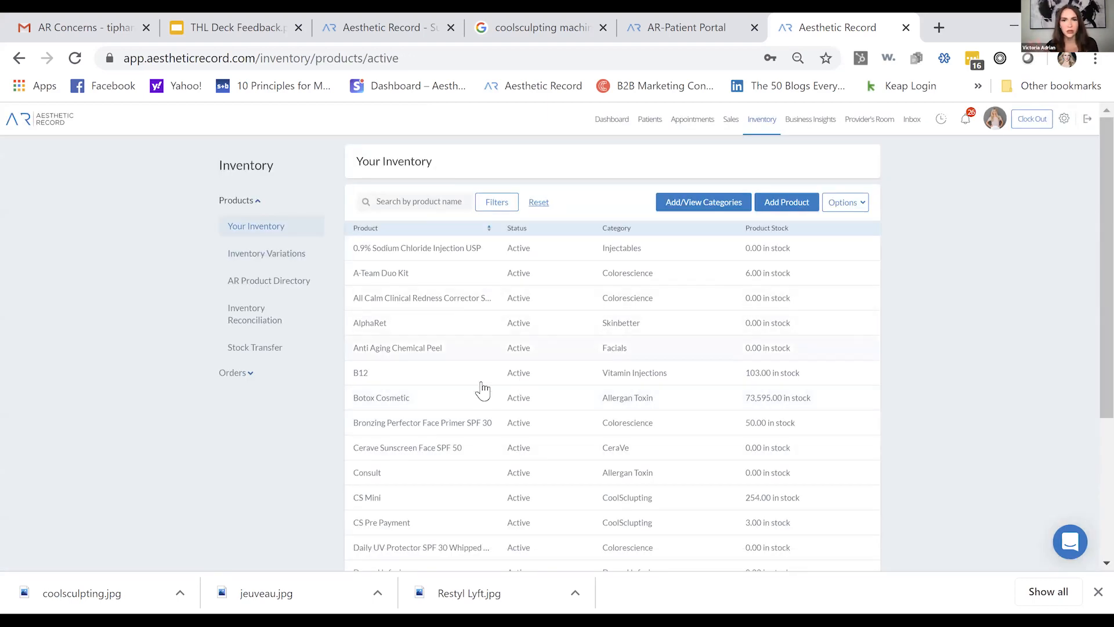
left_click(418, 397)
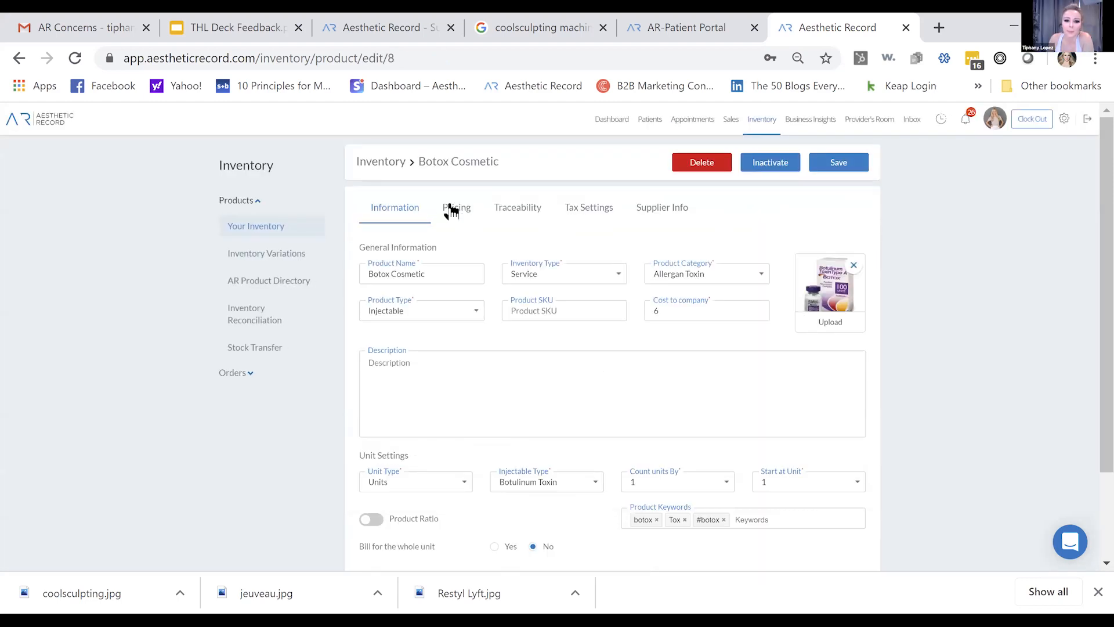
left_click(456, 209)
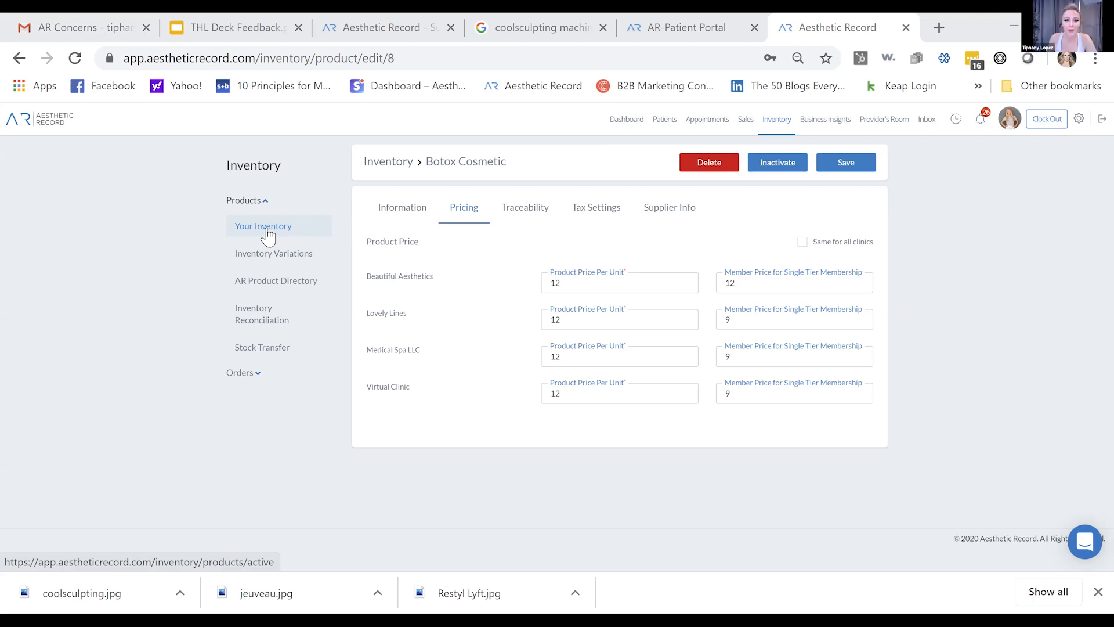
Search the product inventory for "Add on" and open the PRP Add On product's information.
left_click(304, 241)
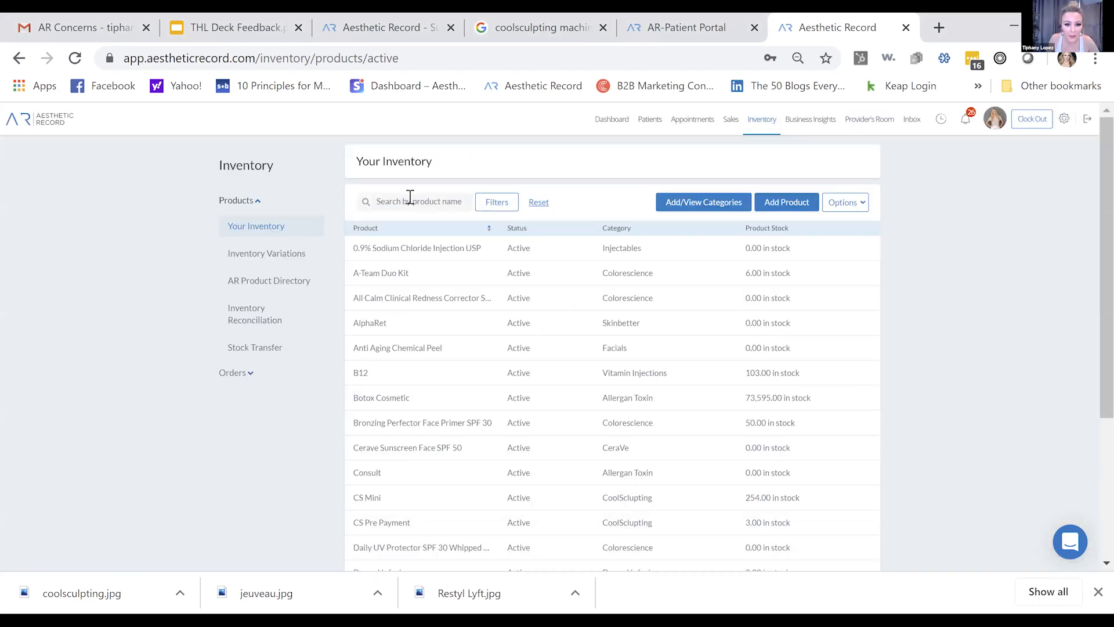
left_click(411, 197)
type("add")
scroll(441, 342, "down", 1)
scroll(447, 373, "down", 4)
scroll(447, 373, "up", 4)
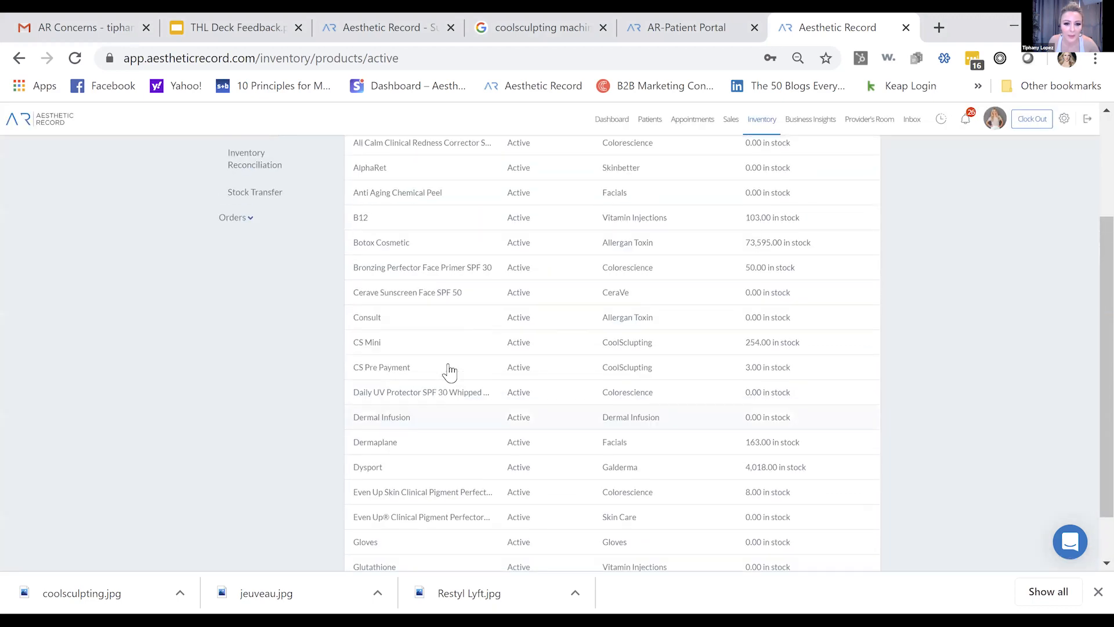
type("-=onn")
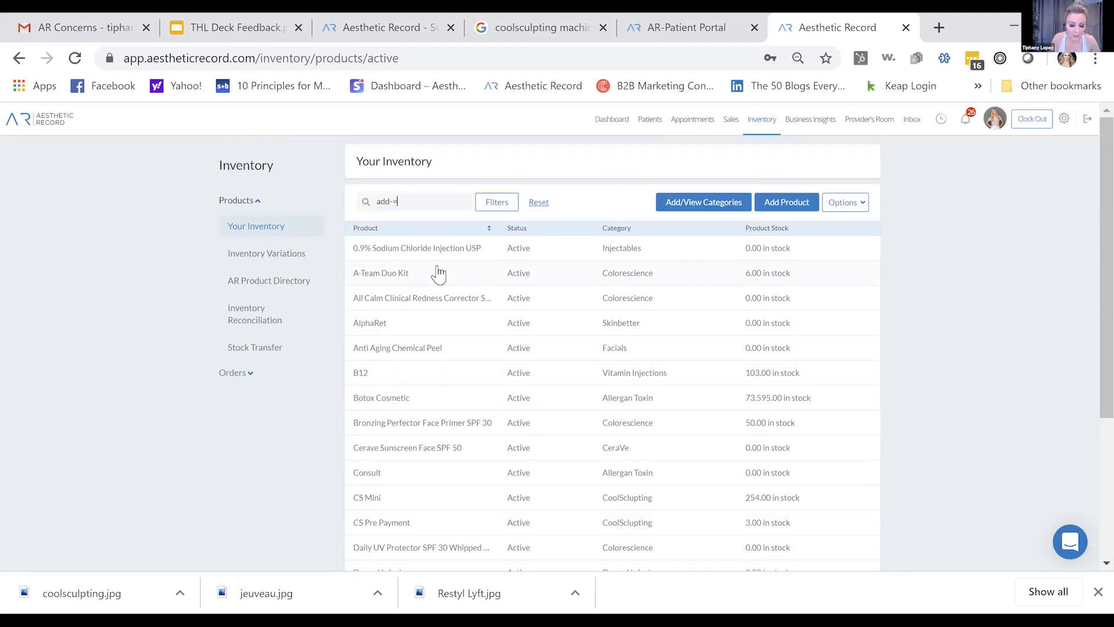
key("BackSpace")
key("BackSpace")
key("BackSpace")
key("BackSpace")
key("BackSpace")
type("-on")
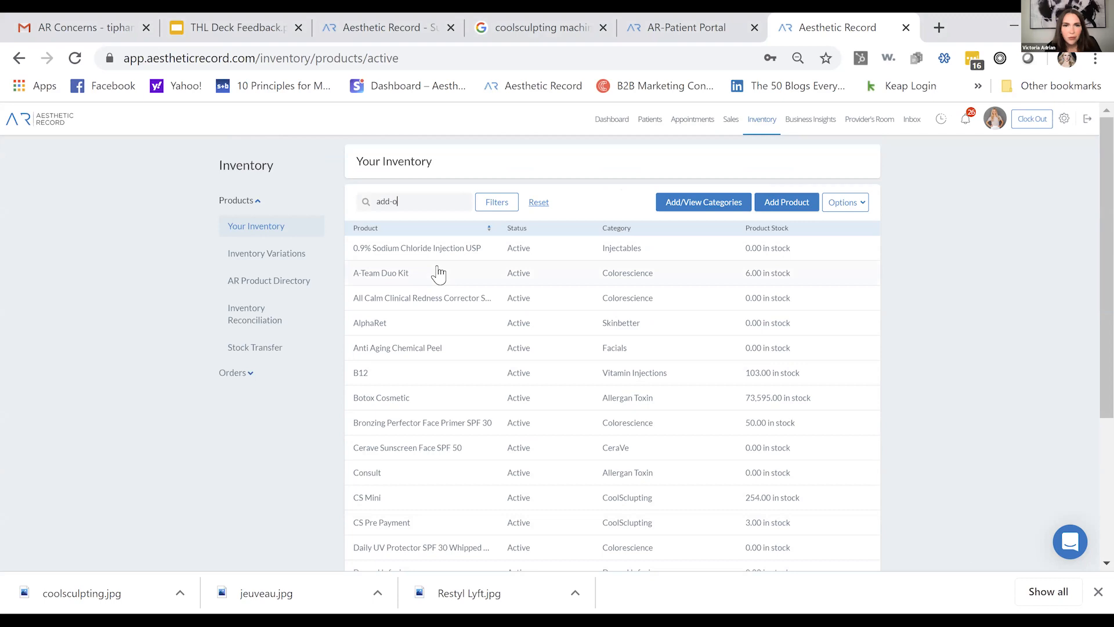
key("BackSpace")
key("BackSpace")
key("BackSpace")
key("BackSpace")
key("BackSpace")
key("BackSpace")
type("Add on")
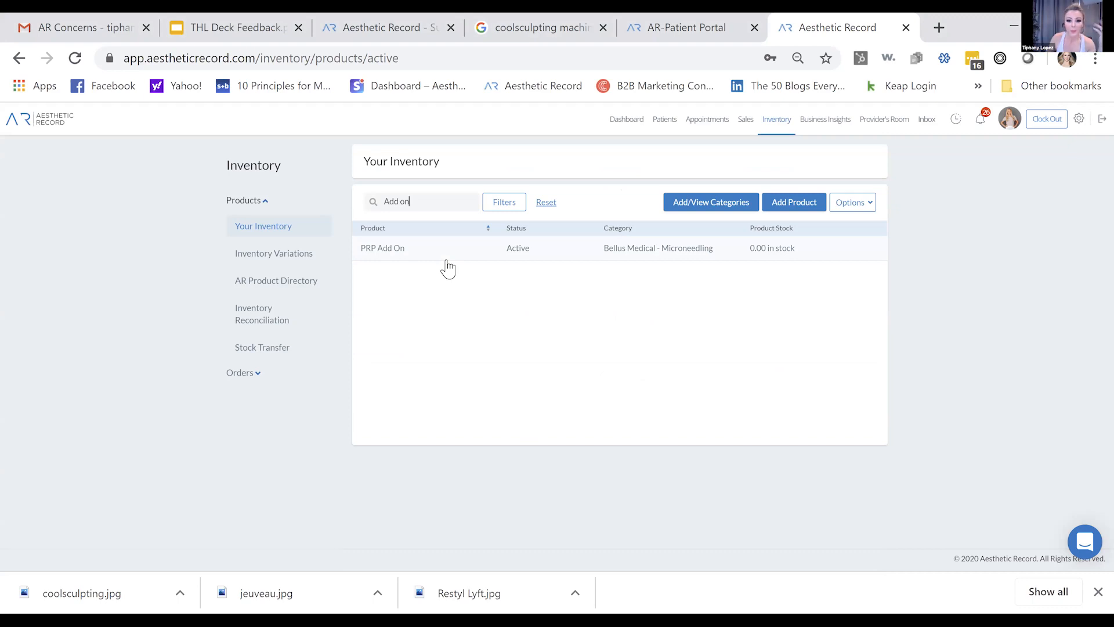
left_click(387, 247)
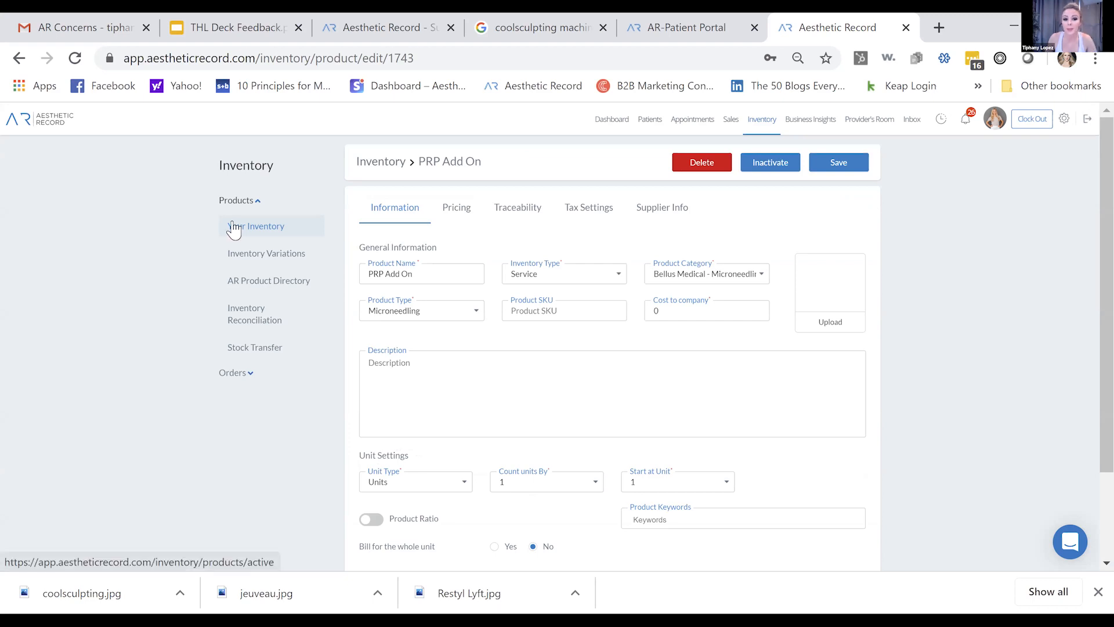
Search the product inventory for "juved" and review the Juvederm Voluma product's details.
left_click(268, 231)
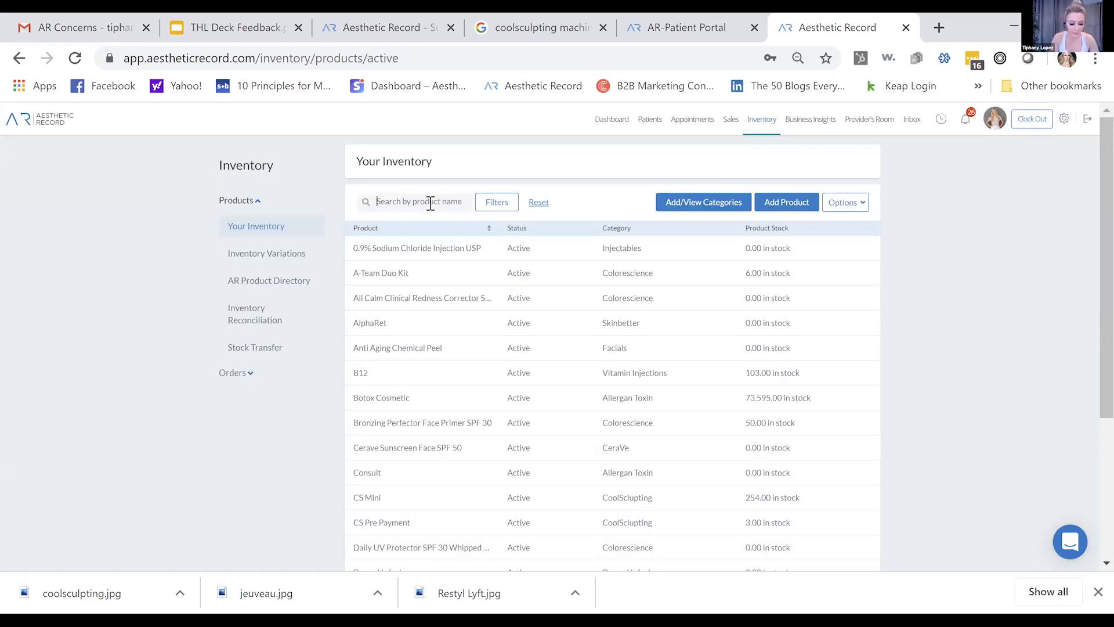
left_click(429, 203)
type("juve")
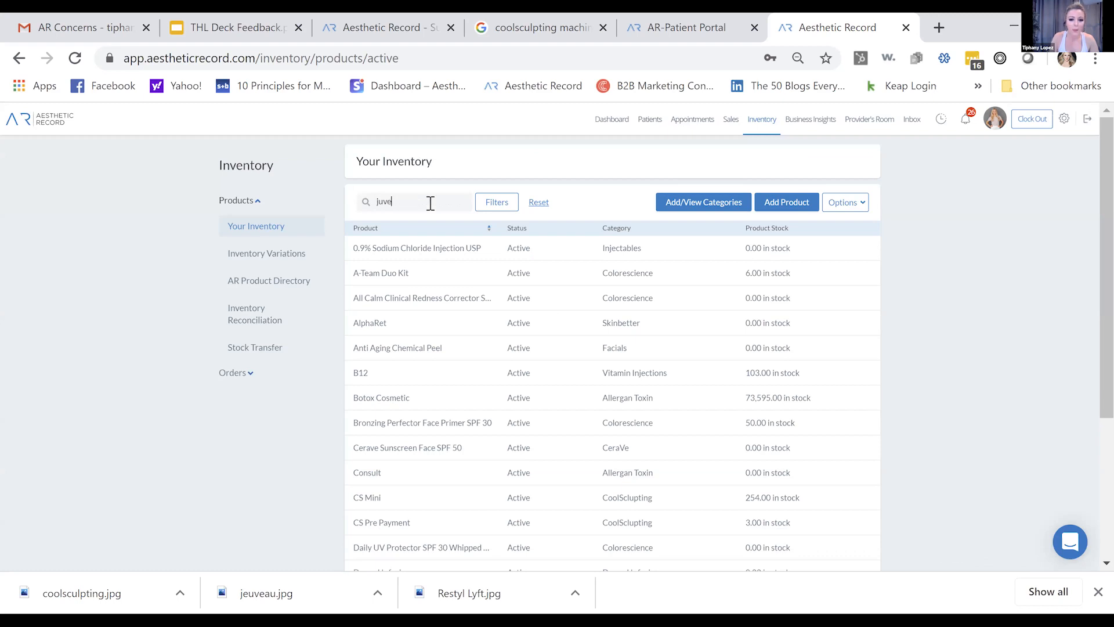
type("d")
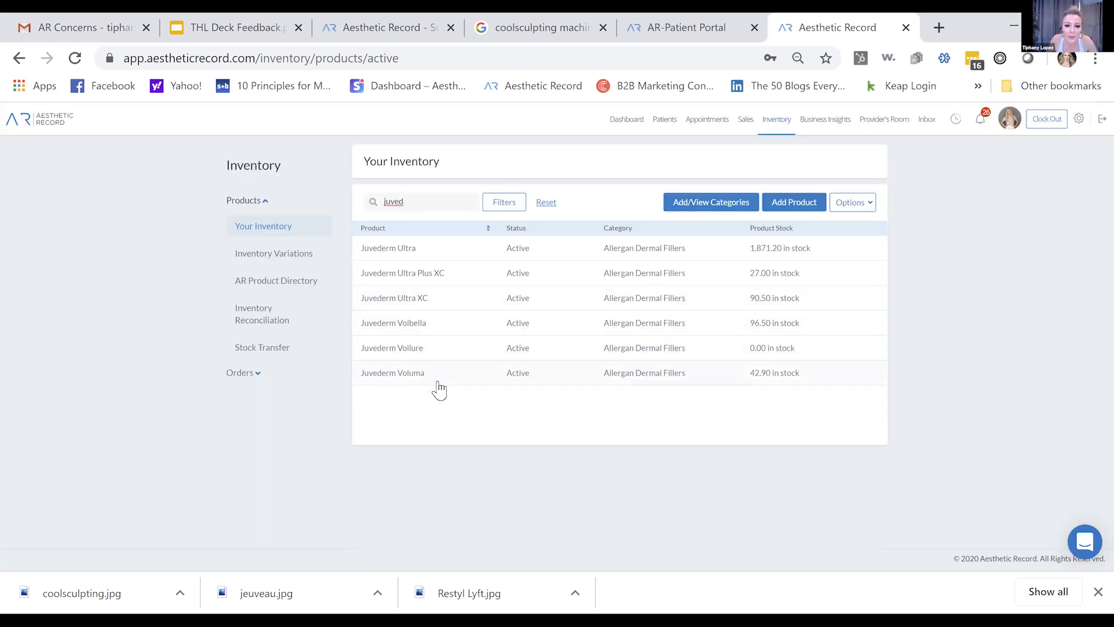
left_click(438, 381)
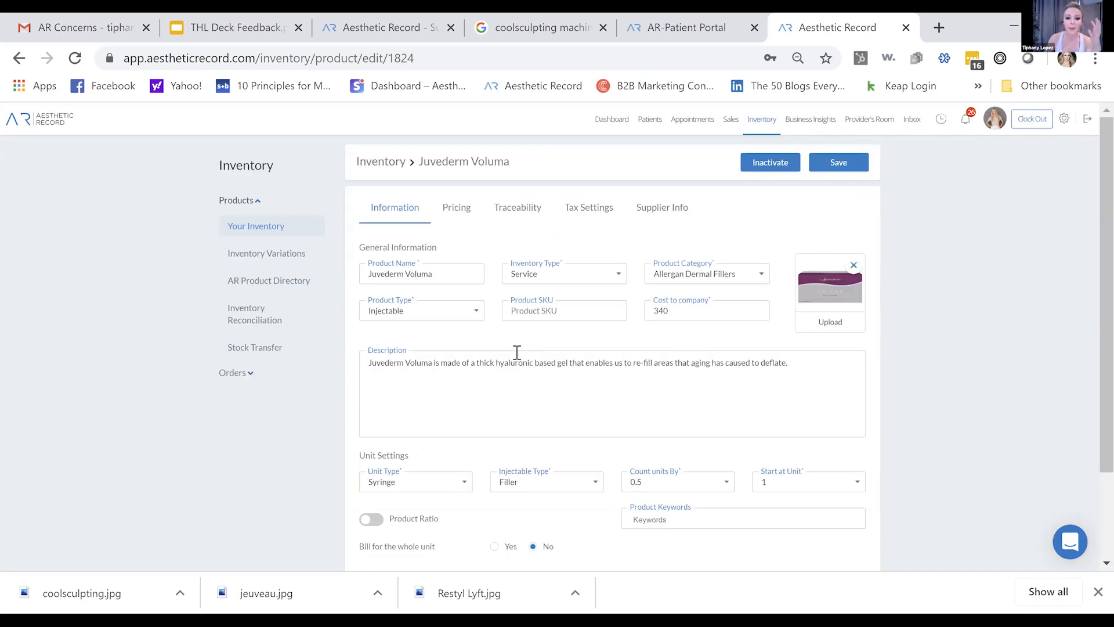
left_click(492, 210)
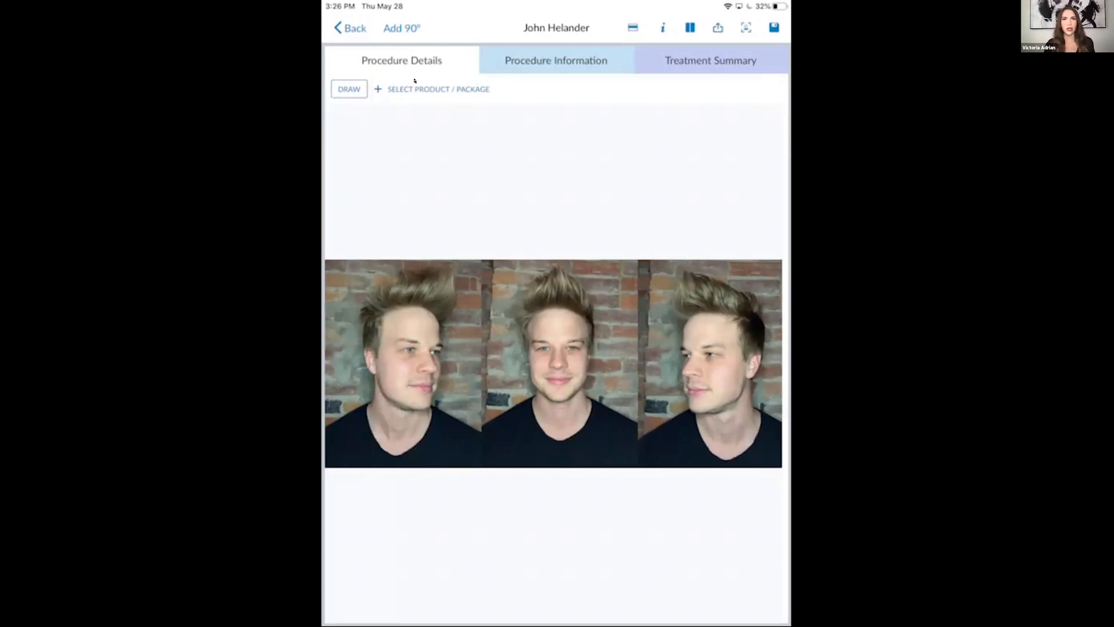
Select the Allergan Liquid Face Lyft inventory variation for the procedure and choose Botox Cosmetic from its products.
left_click(375, 87)
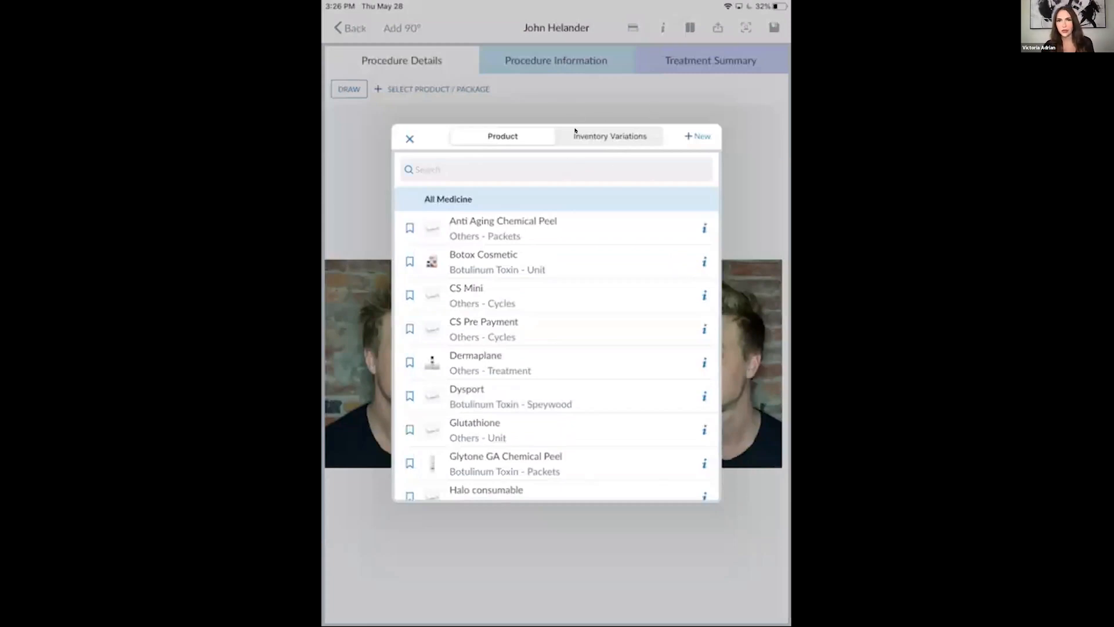
left_click(641, 131)
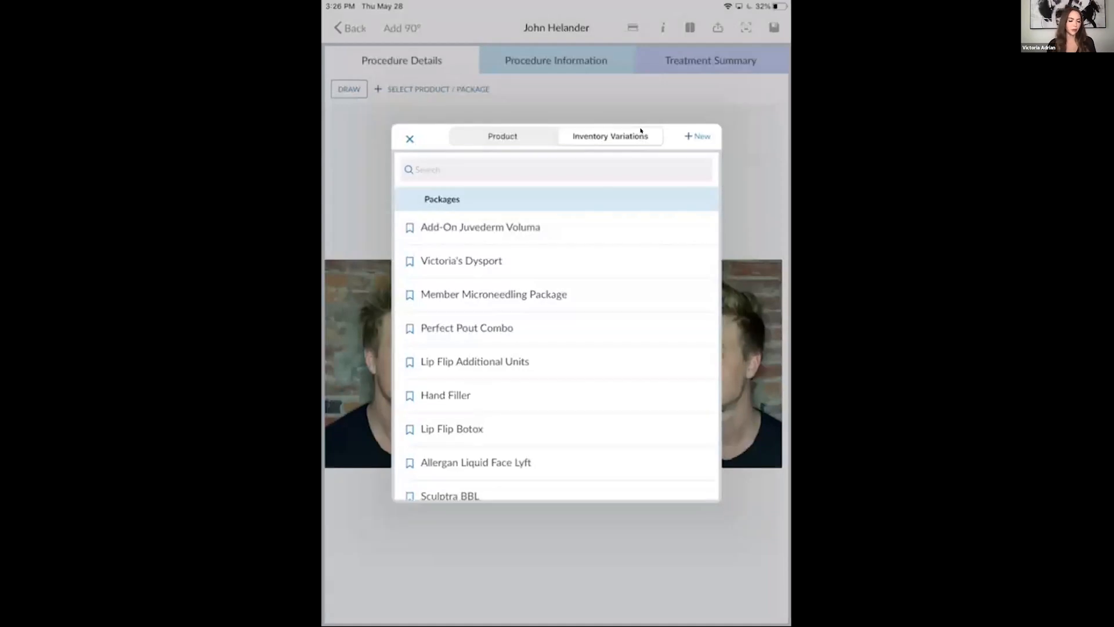
scroll(556, 355, "down", 5)
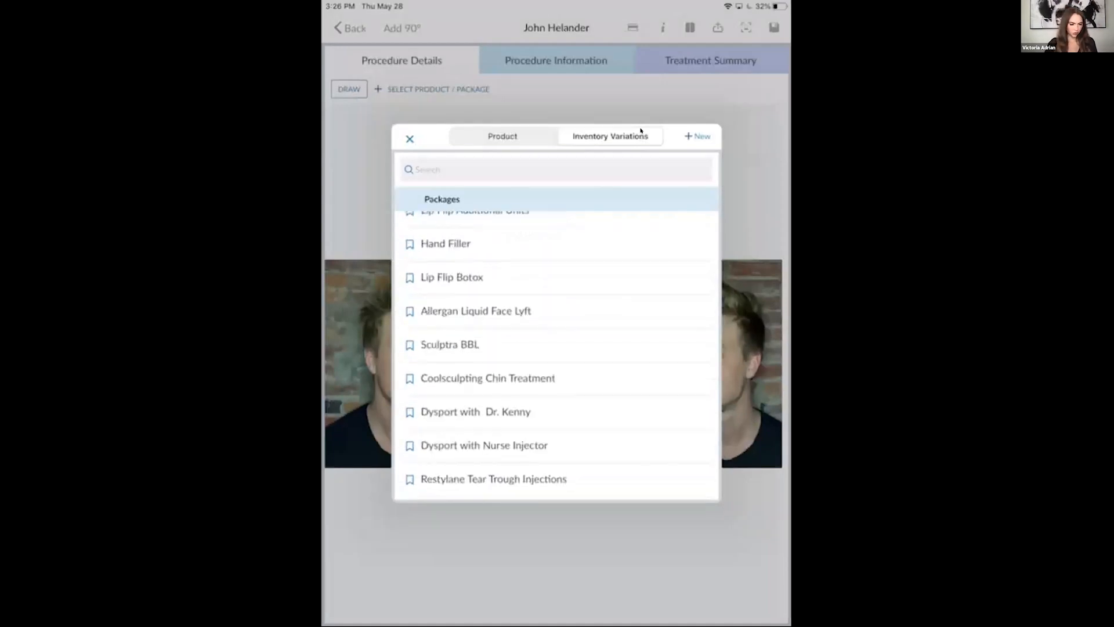
scroll(556, 355, "up", 5)
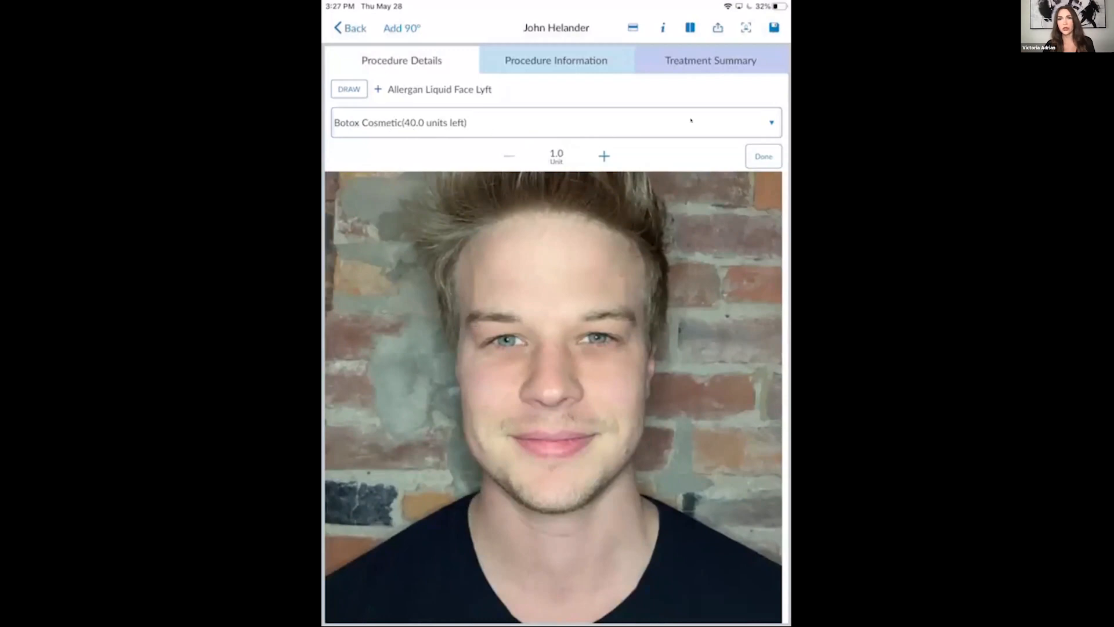
left_click(752, 120)
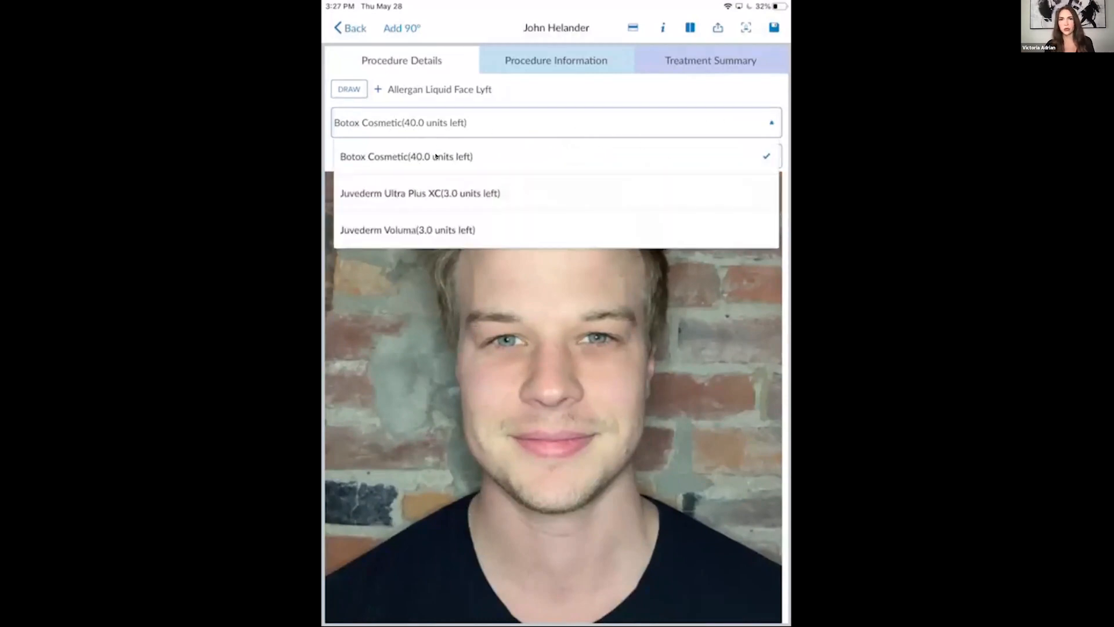
left_click(752, 141)
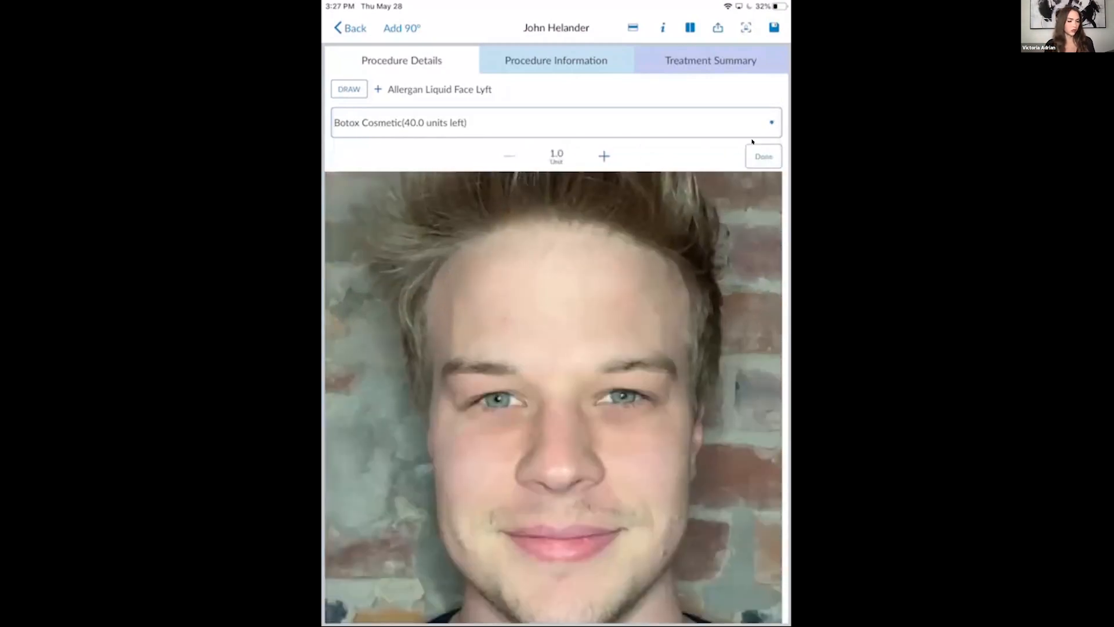
Set the Botox Cosmetic dose to 3 units and mark twelve injection points across the front-view face's forehead, brows, temples and cheeks.
left_click(604, 156)
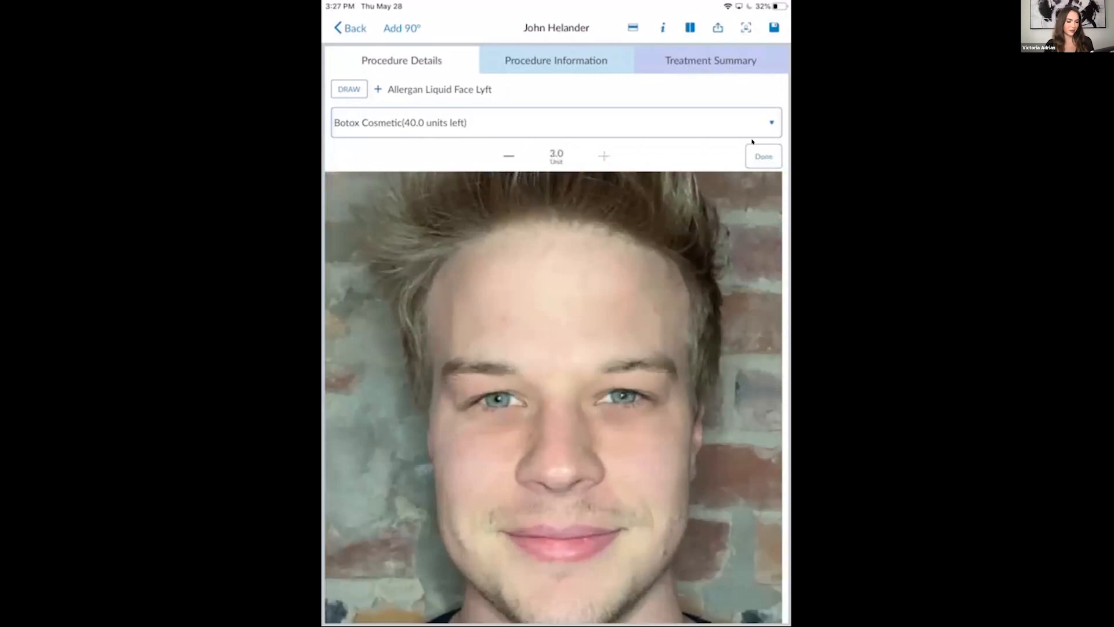
left_click(596, 358)
left_click(523, 353)
left_click(681, 300)
left_click(633, 242)
left_click(552, 227)
left_click(492, 236)
left_click(441, 289)
left_click(438, 427)
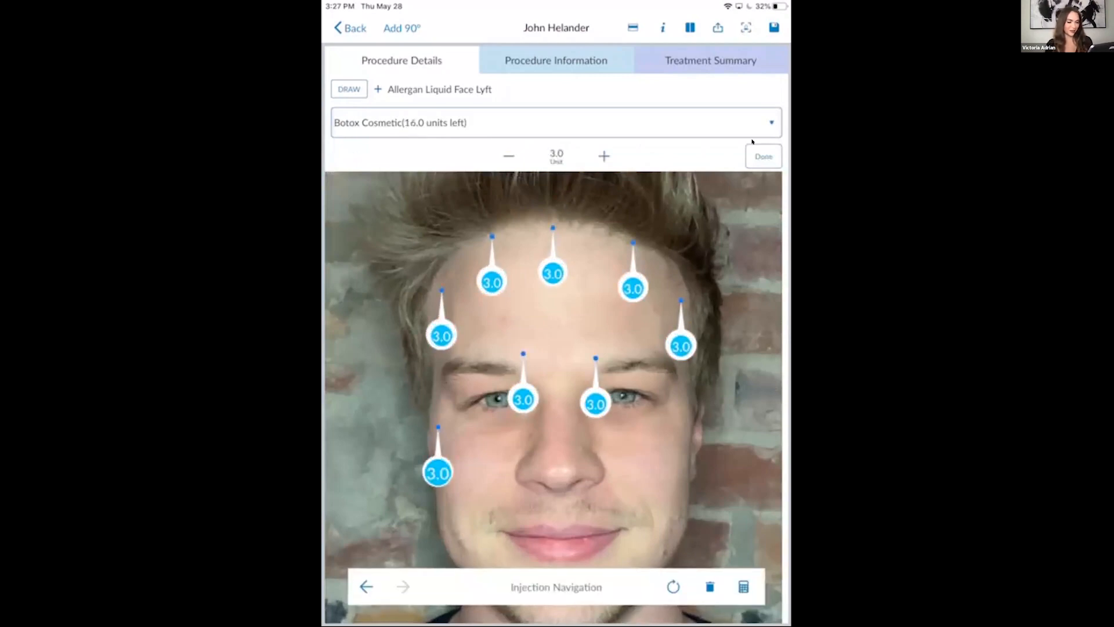
left_click(478, 435)
left_click(638, 432)
left_click(678, 422)
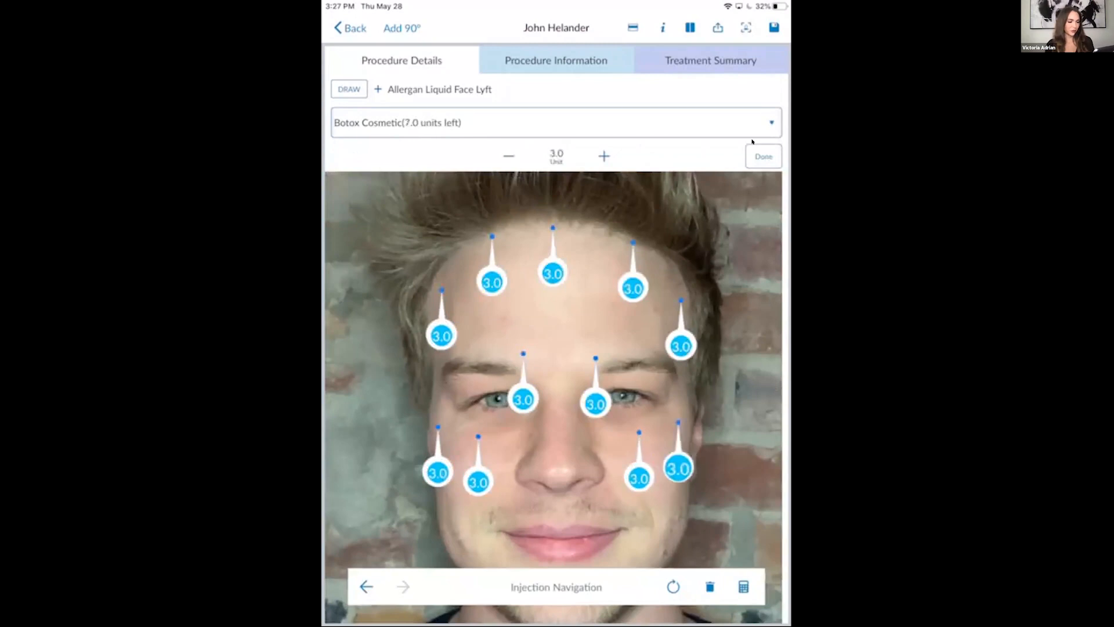
left_click(427, 377)
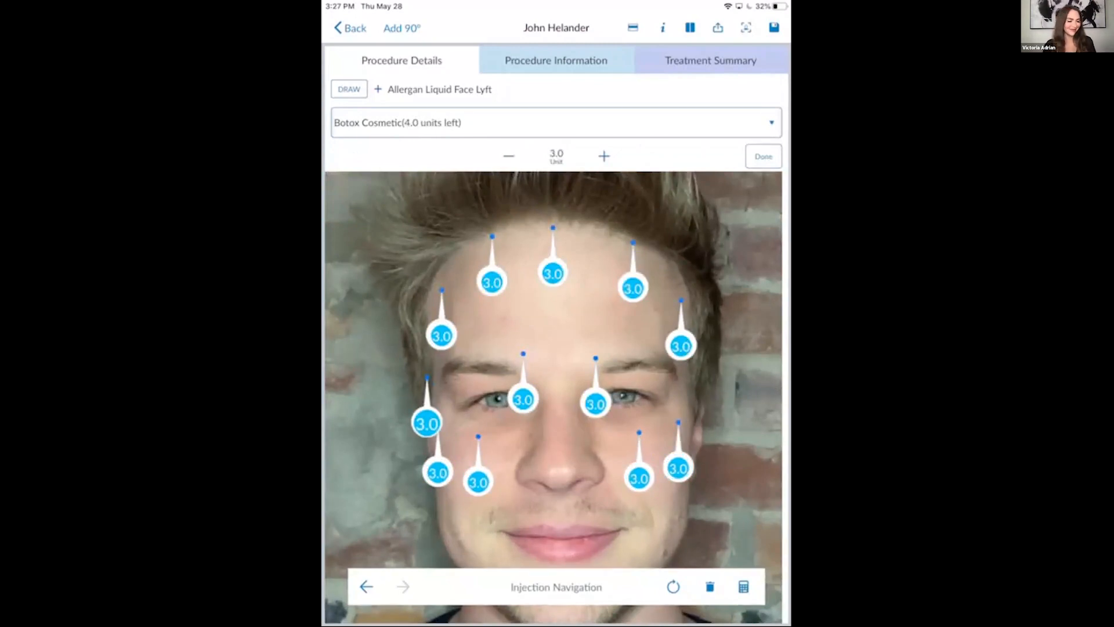
scroll(562, 408, "down", 5)
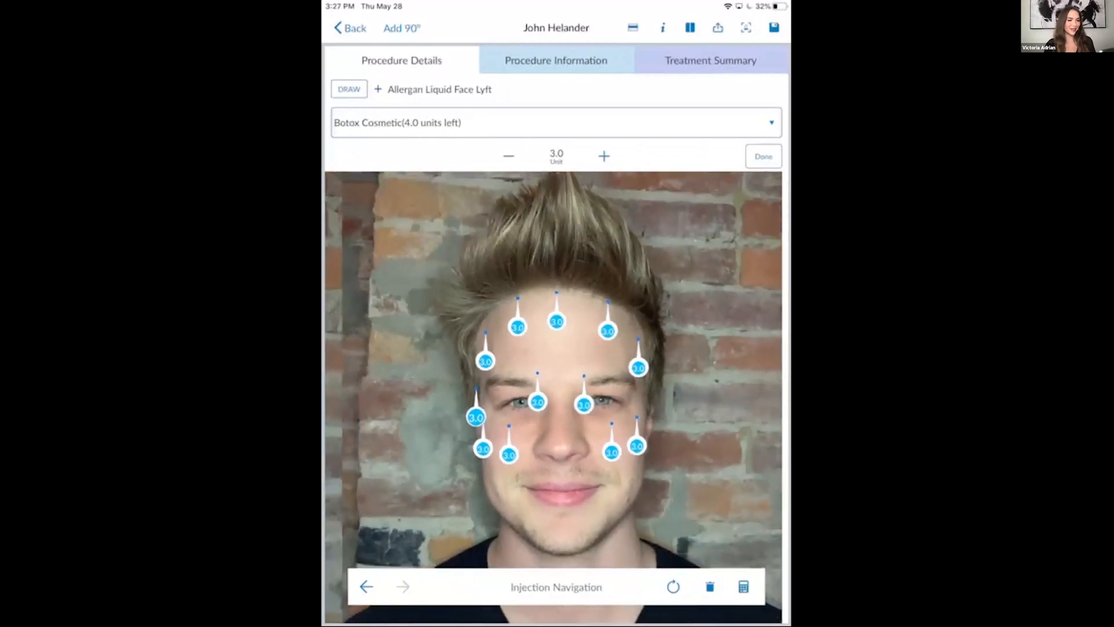
scroll(557, 397, "down", 2)
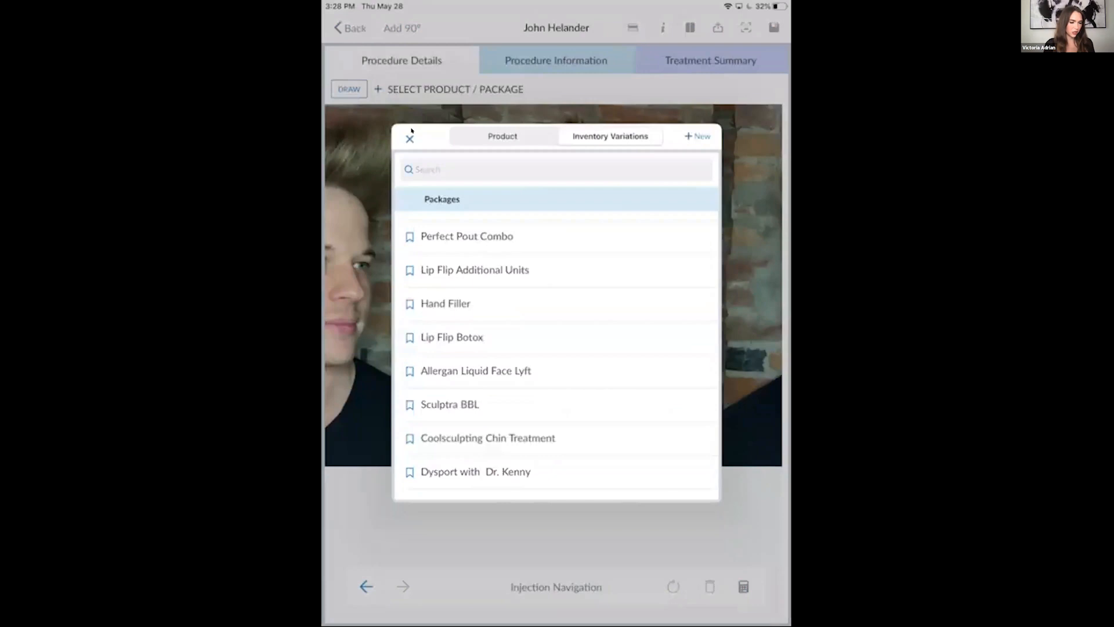
Add a 3-syringe Juvederm Ultra Plus XC injection point and position it just below the corner of the mouth.
left_click(411, 131)
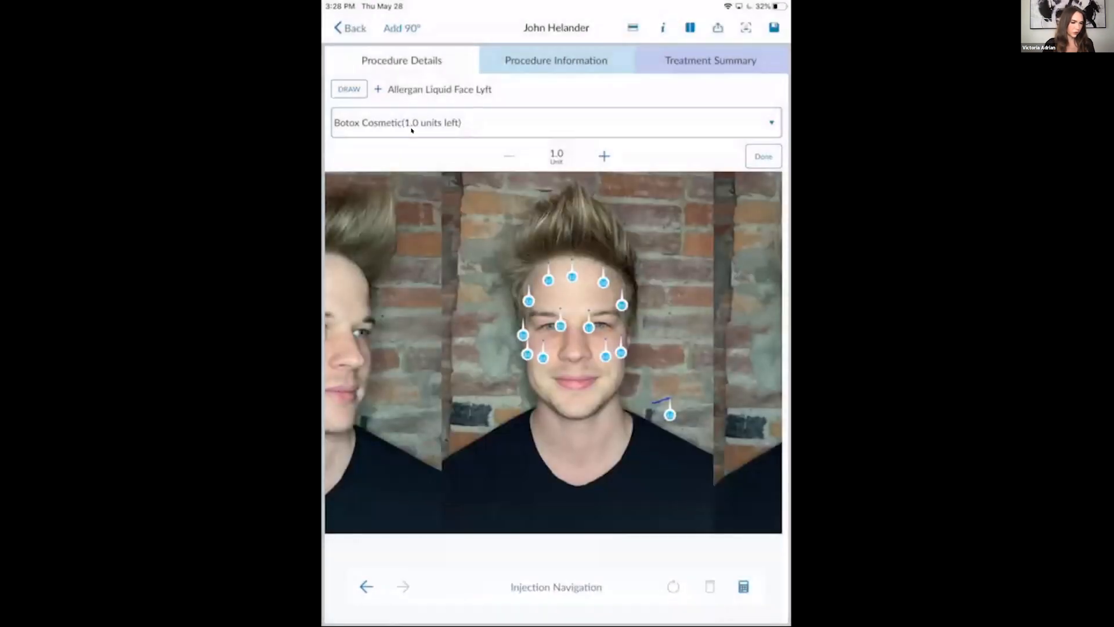
left_click(411, 130)
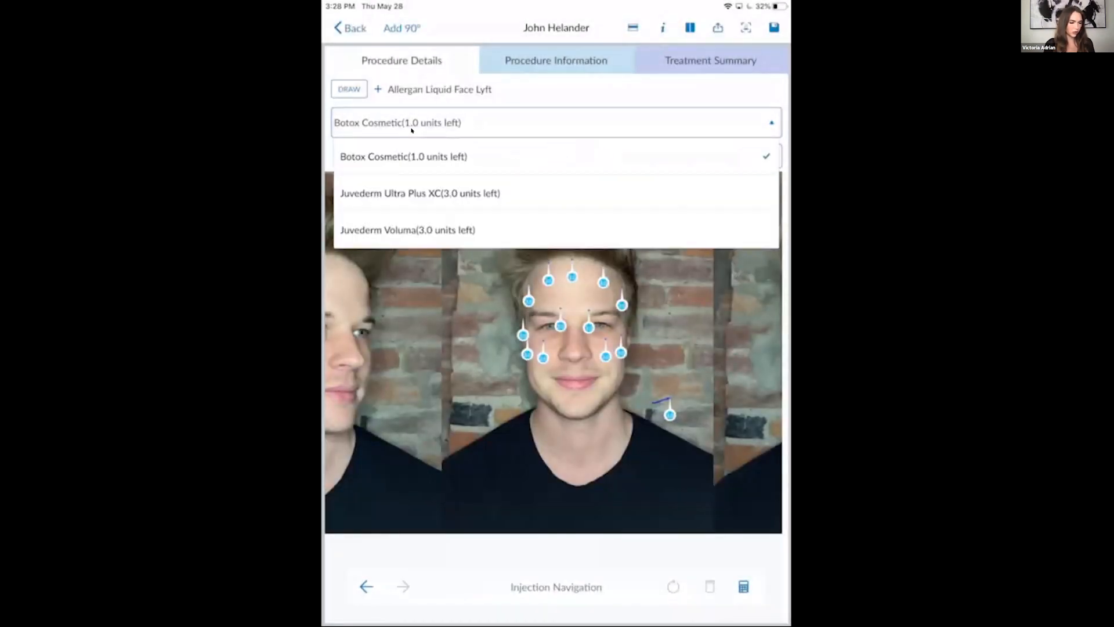
left_click(420, 193)
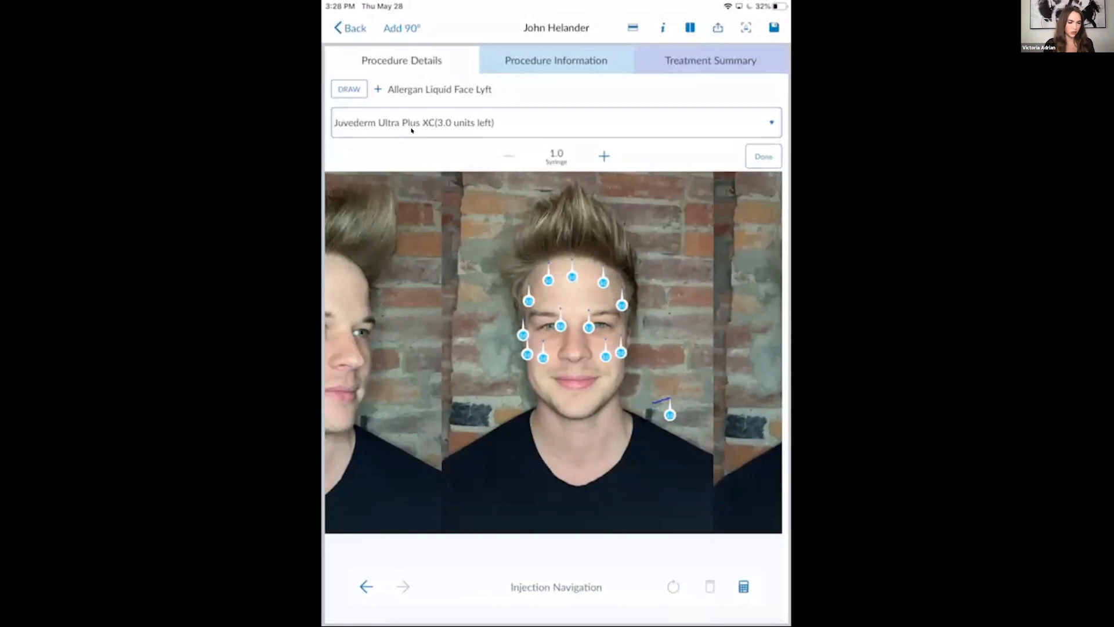
left_click(604, 156)
left_click(615, 387)
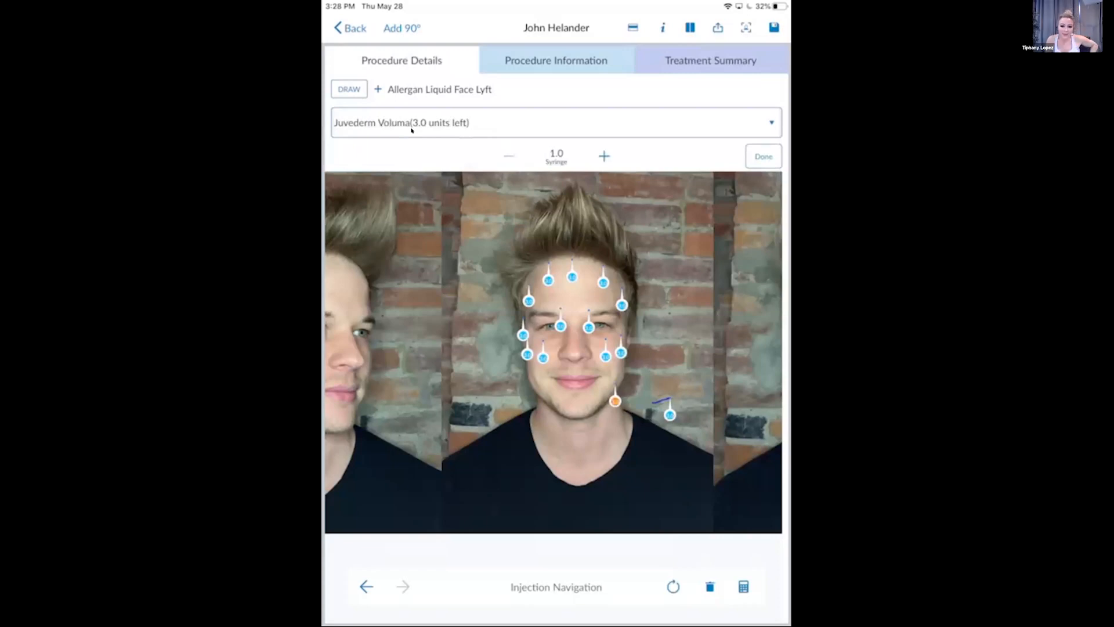
scroll(609, 387, "up", 5)
left_click_drag(625, 440, 549, 411)
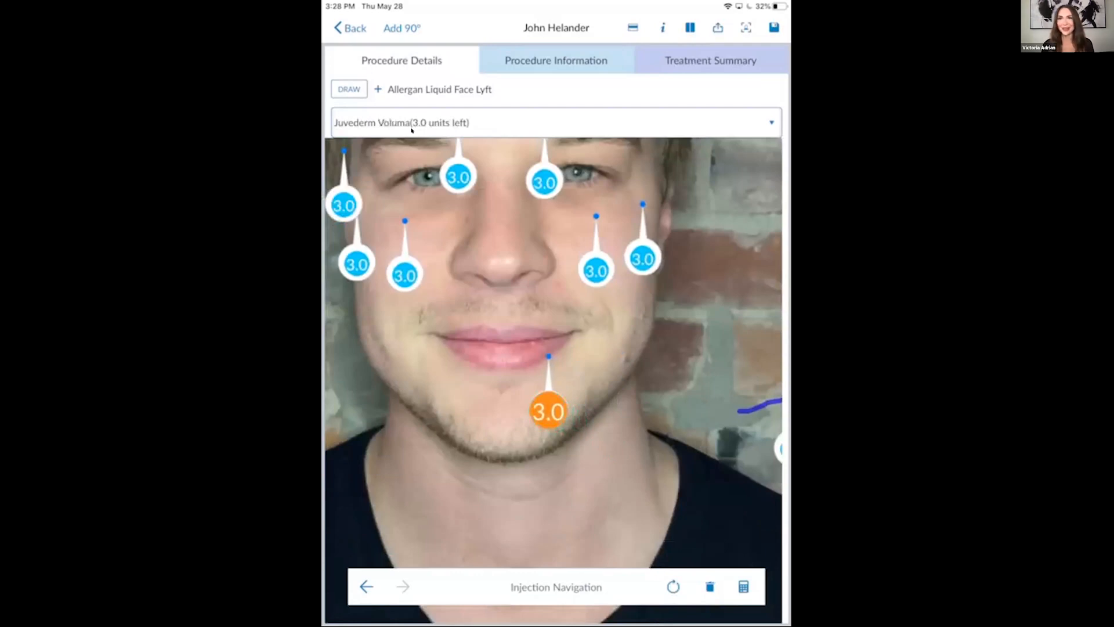
Delete the stray Botox Cosmetic injection point outside the face, beside the neck.
scroll(579, 452, "down", 5)
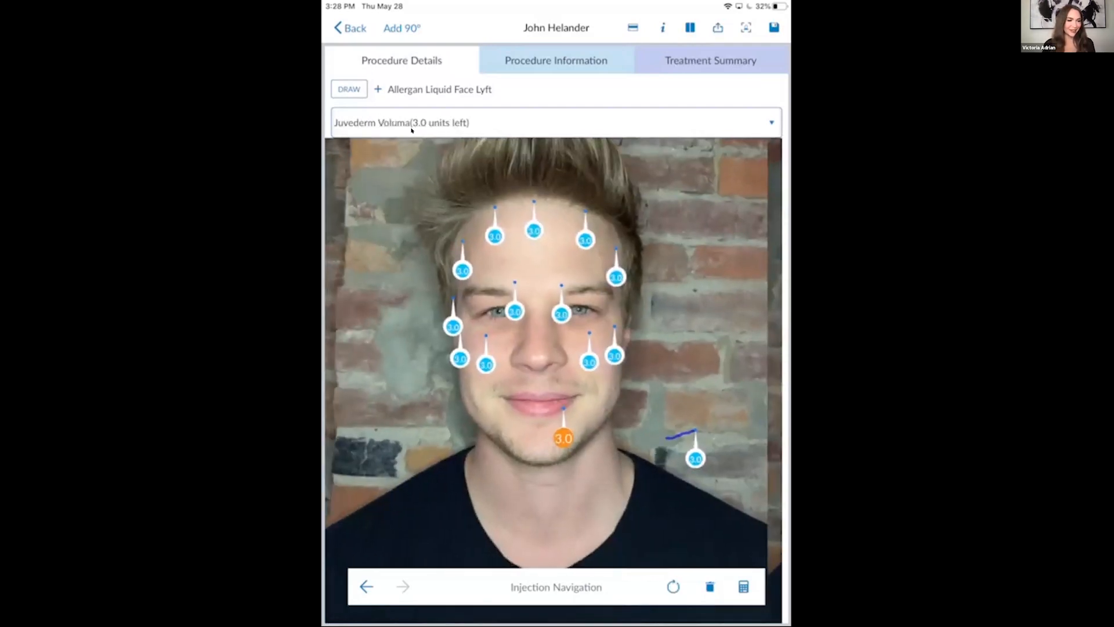
left_click(695, 458)
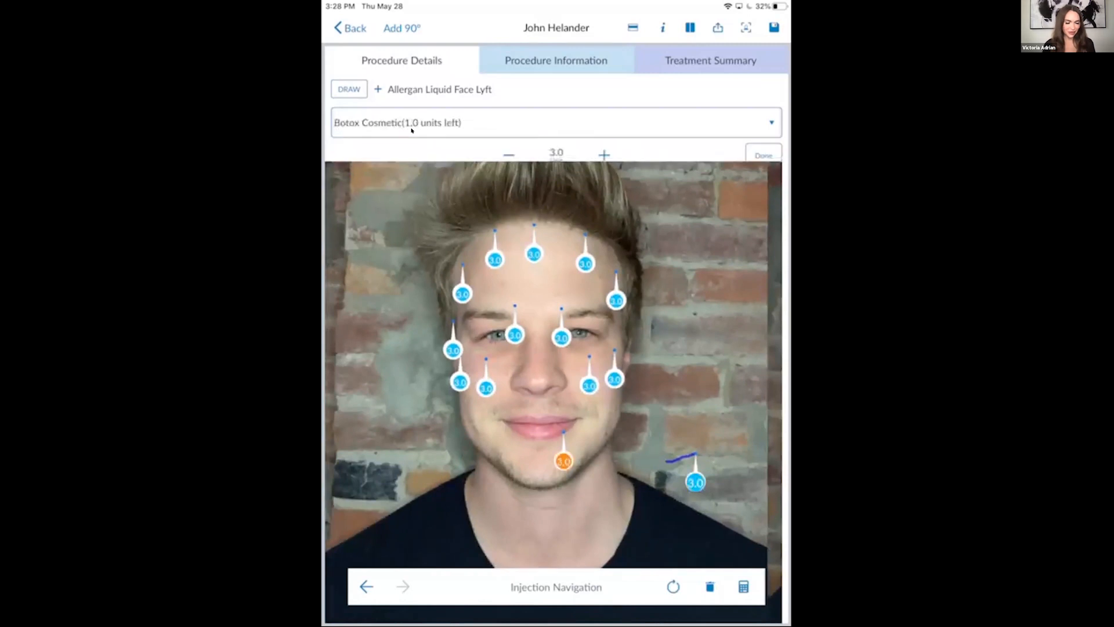
left_click(708, 587)
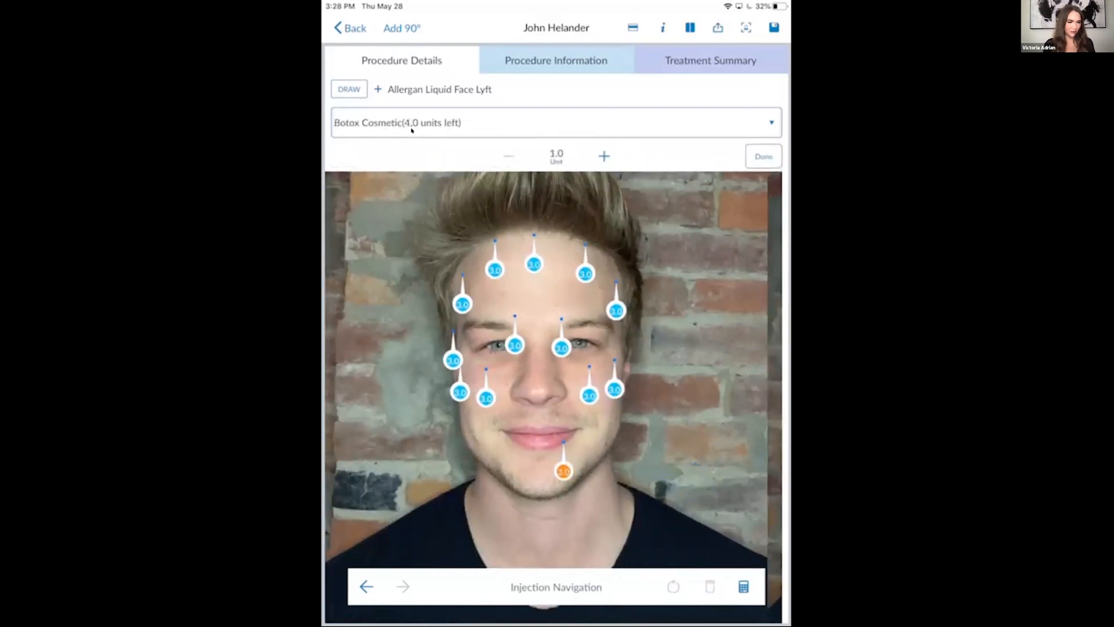
Choose Juvederm Voluma as the product and move two Botox points on one cheek slightly higher and outward.
left_click(411, 130)
left_click(407, 230)
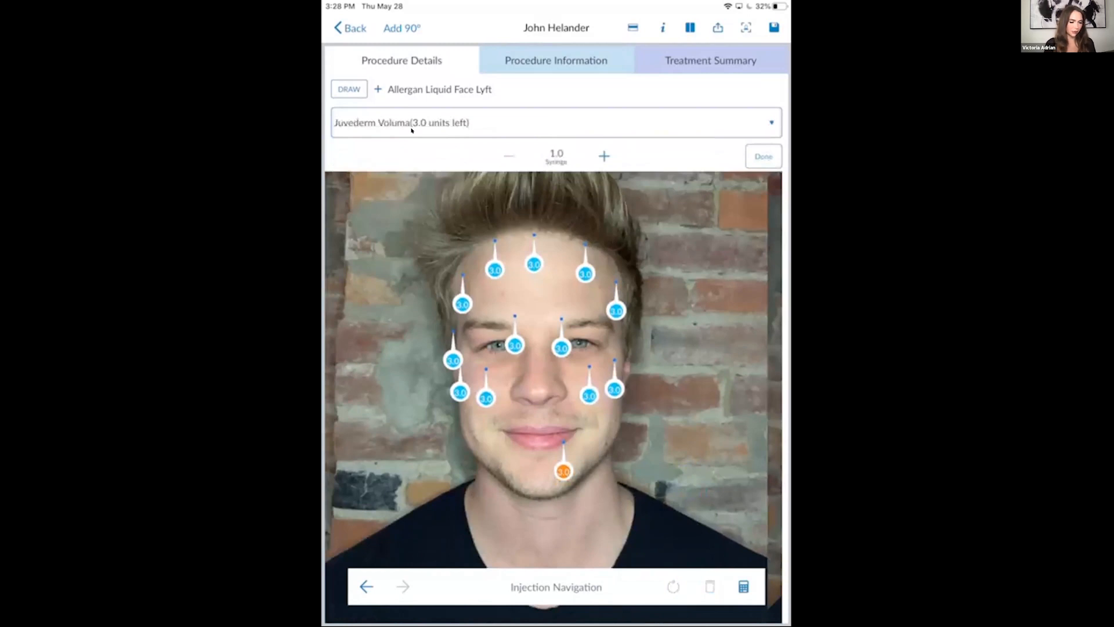
left_click_drag(615, 388, 619, 330)
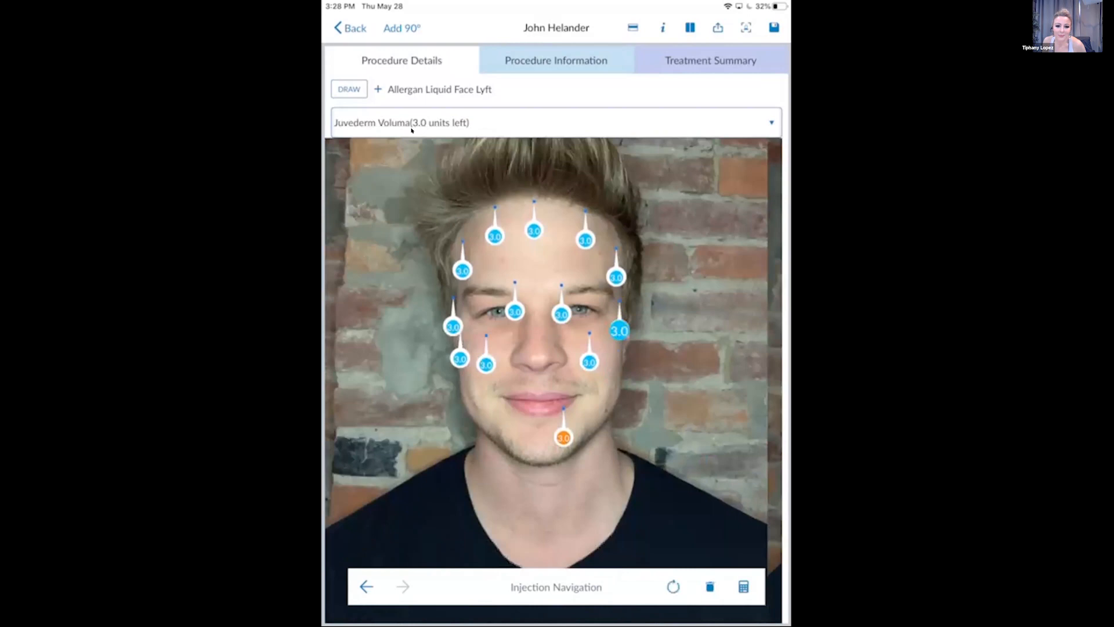
left_click(600, 349)
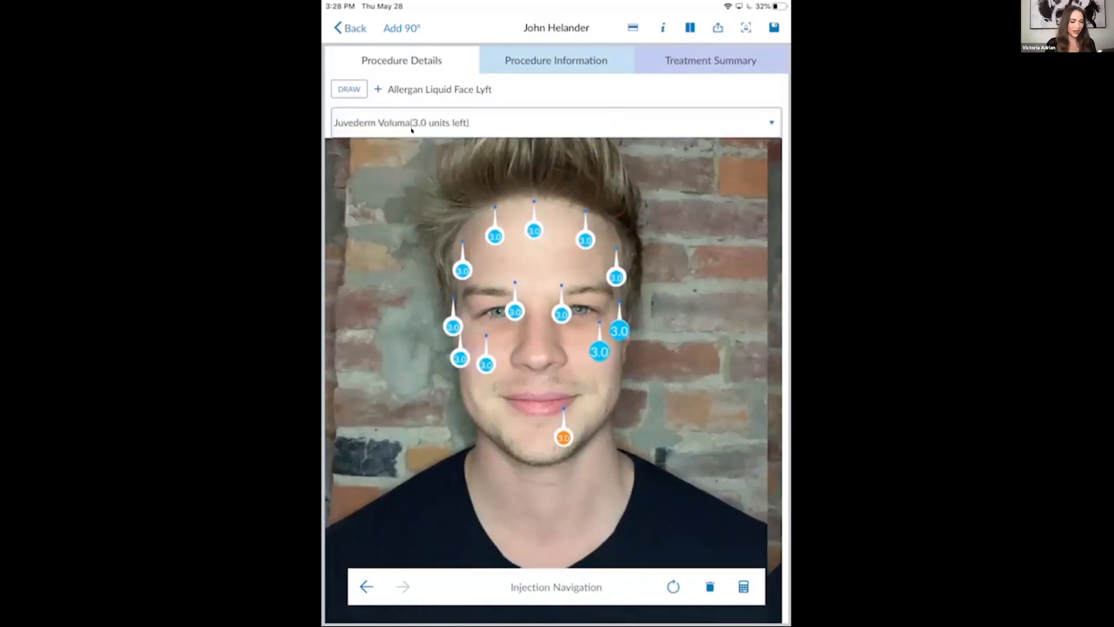
Place a 1-syringe Juvederm Voluma injection point on each side of the lower face and save the procedure.
left_click(602, 404)
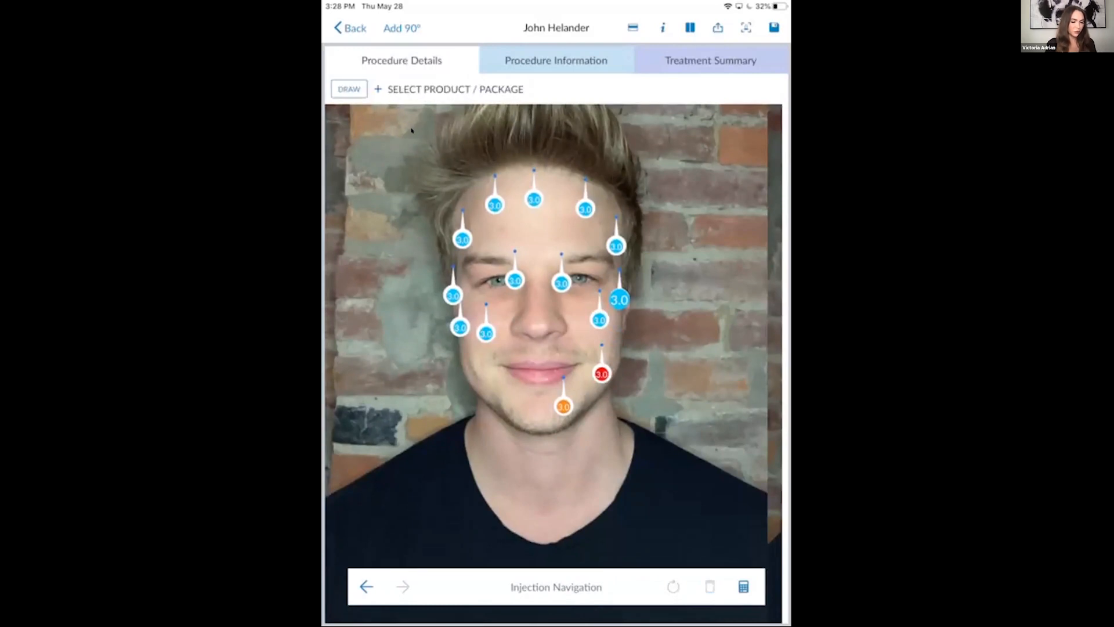
left_click(602, 374)
left_click(508, 156)
left_click(508, 156)
left_click(509, 156)
left_click(508, 156)
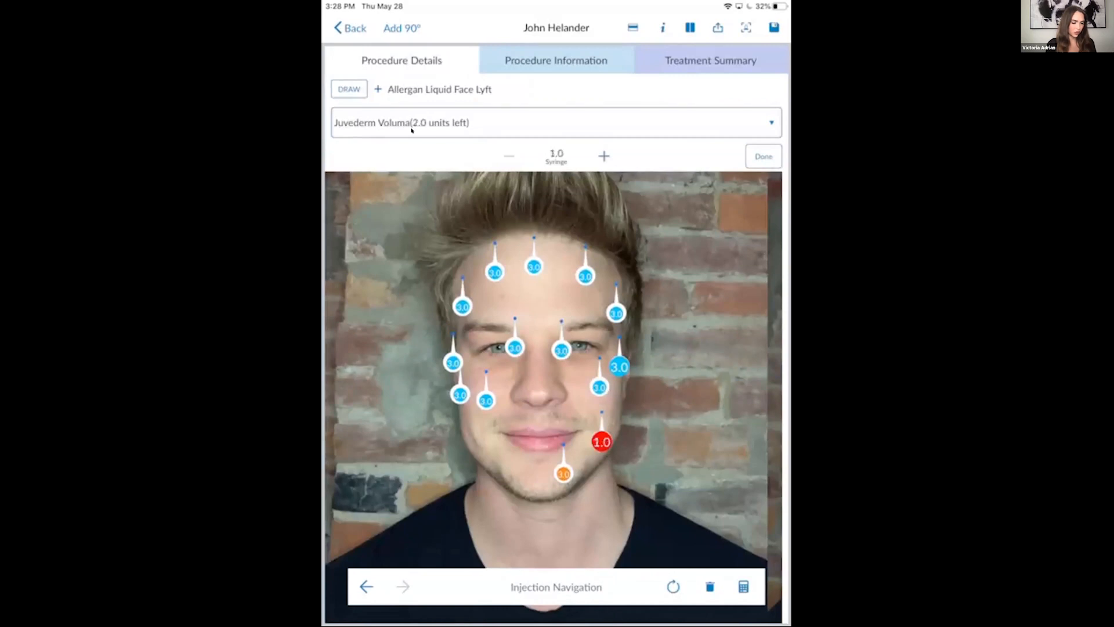
left_click(476, 414)
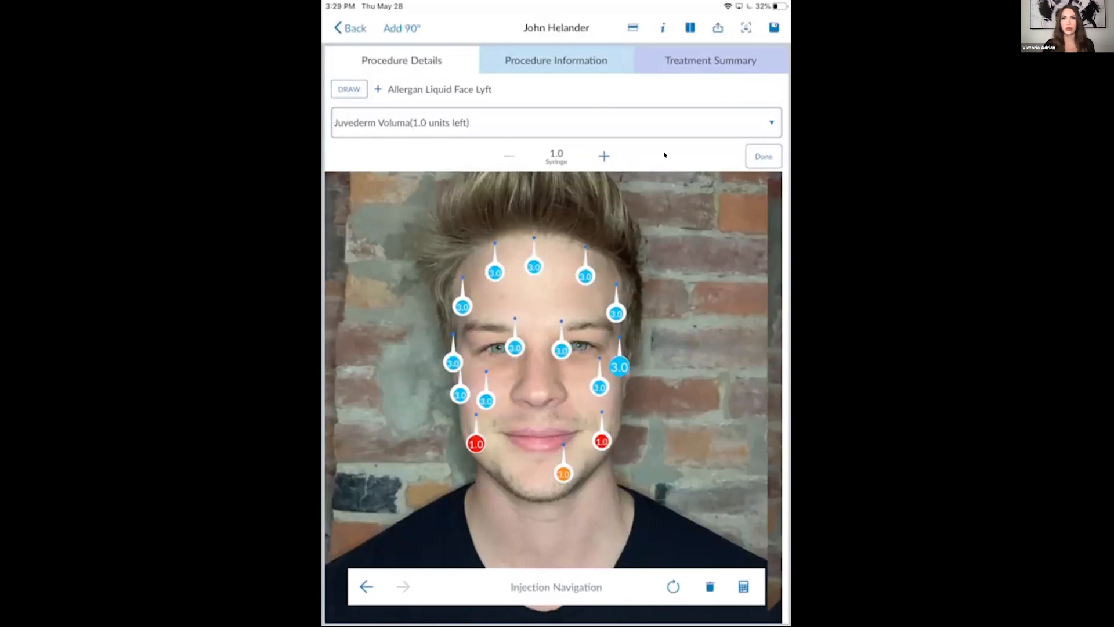
left_click(773, 28)
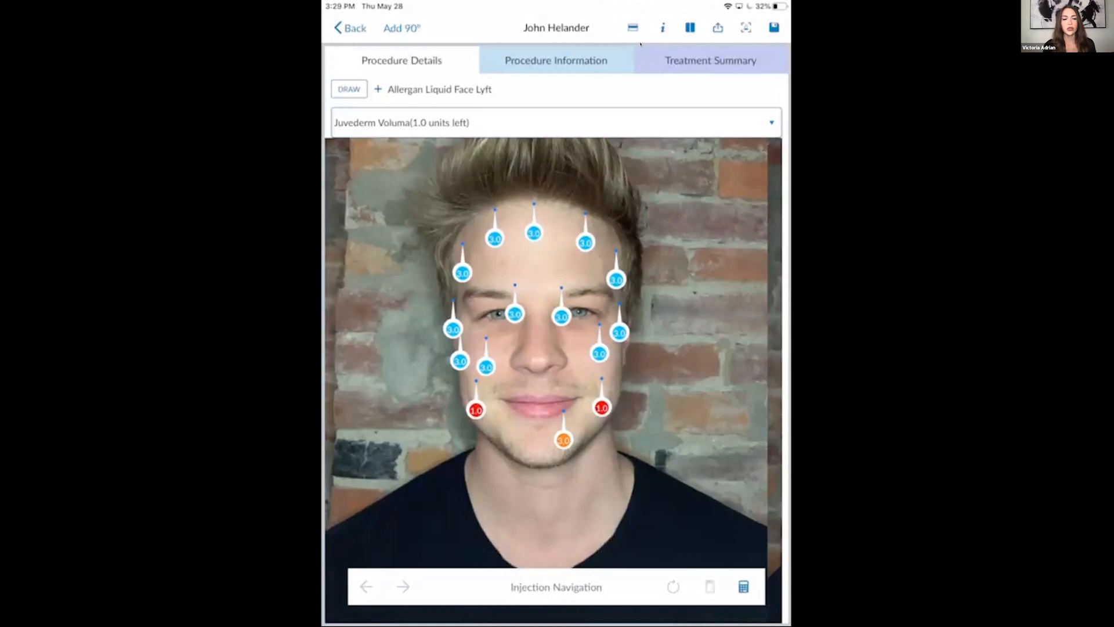
Add traceability info for Botox Cosmetic in the treatment summary with batch ID 567890 and 36 units.
left_click(710, 60)
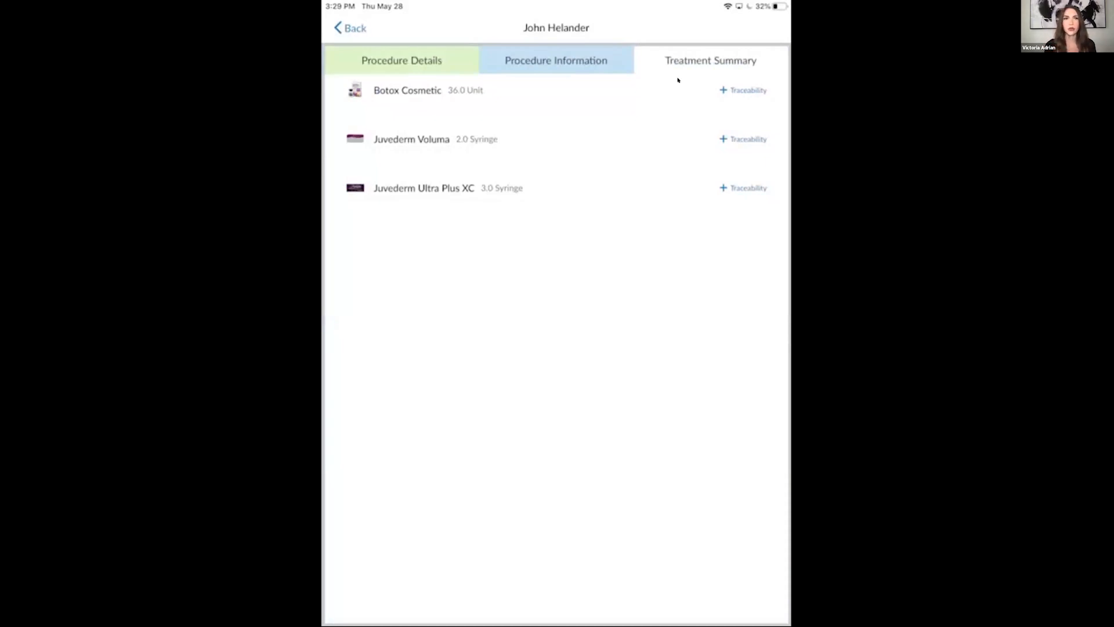
left_click(719, 90)
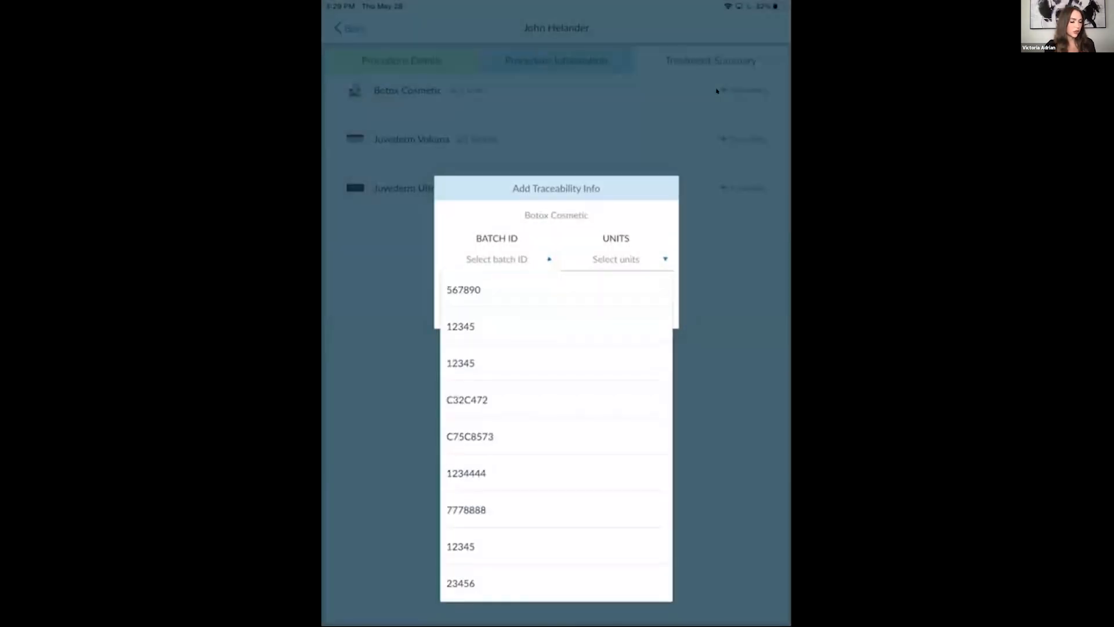
left_click(464, 290)
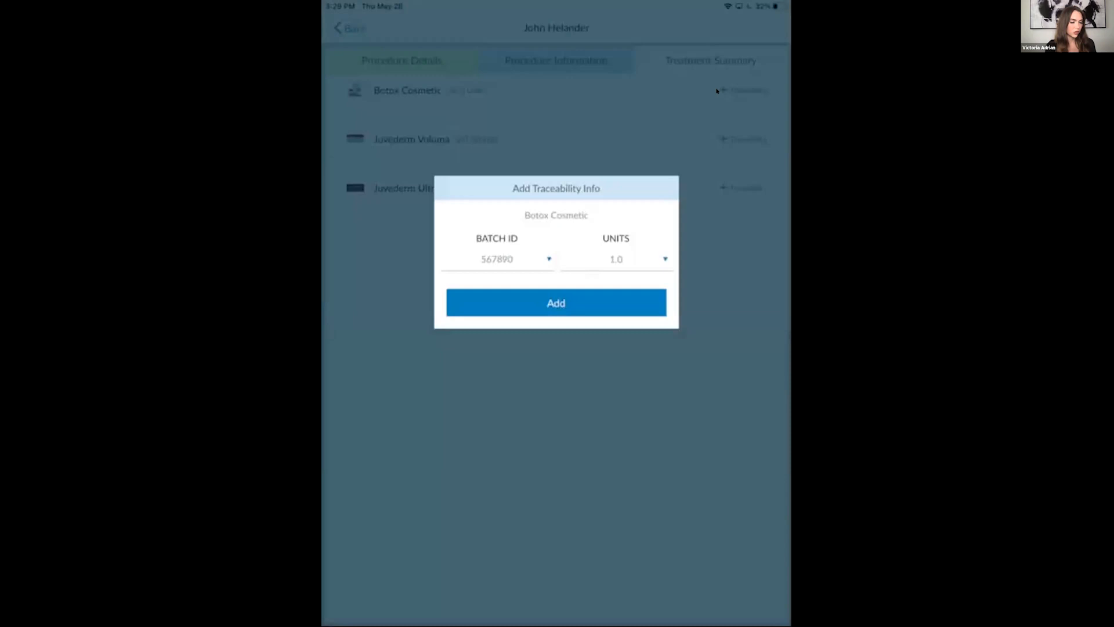
left_click(616, 259)
scroll(556, 435, "down", 15)
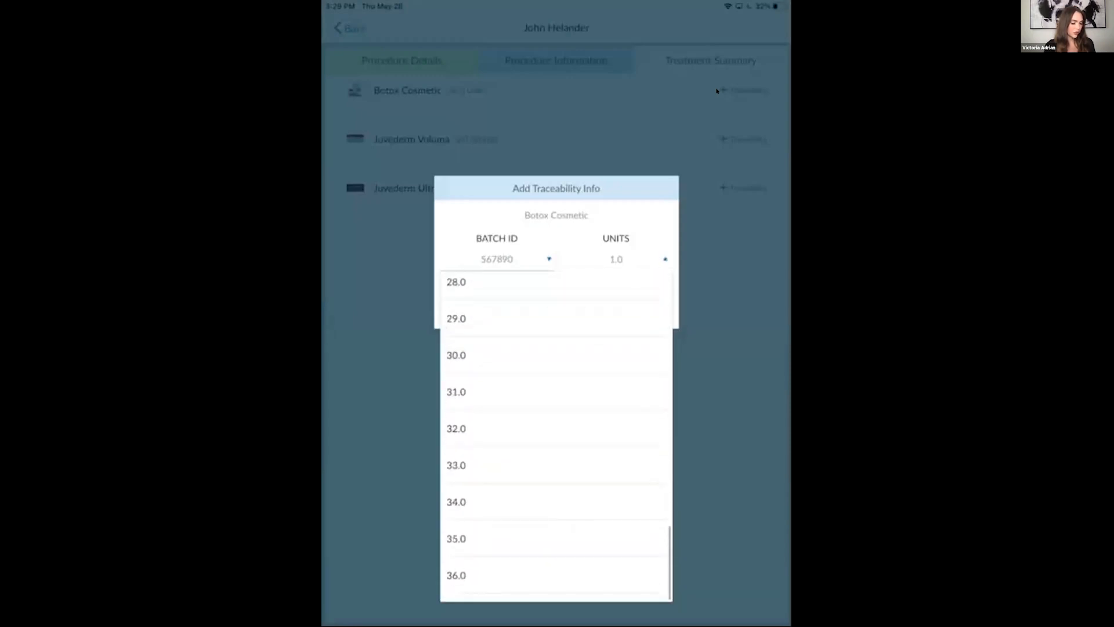
left_click(454, 580)
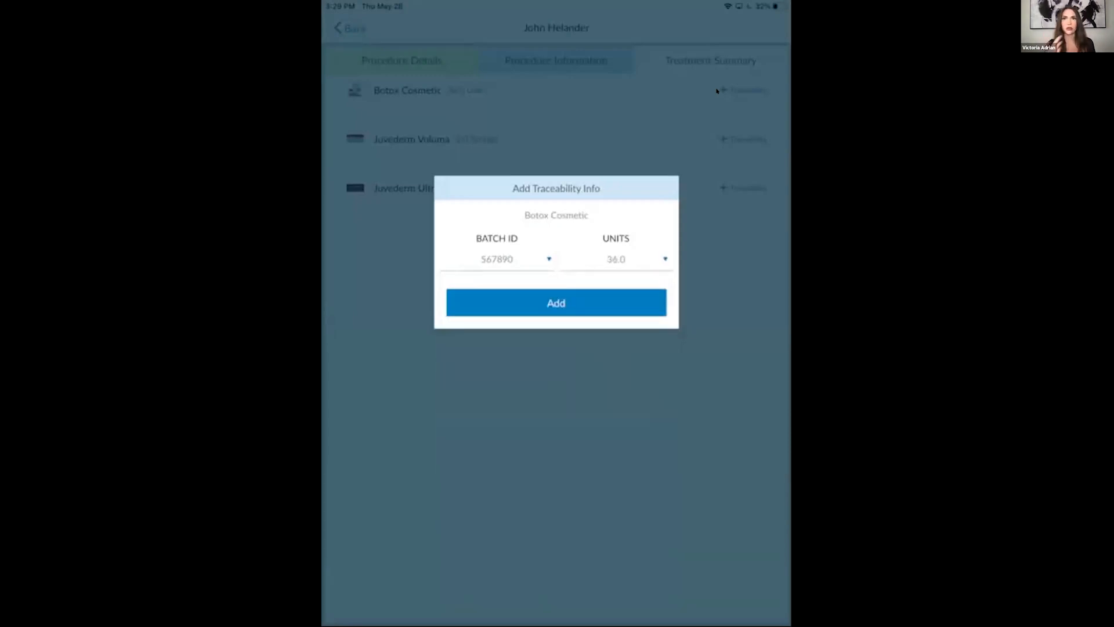
left_click(555, 302)
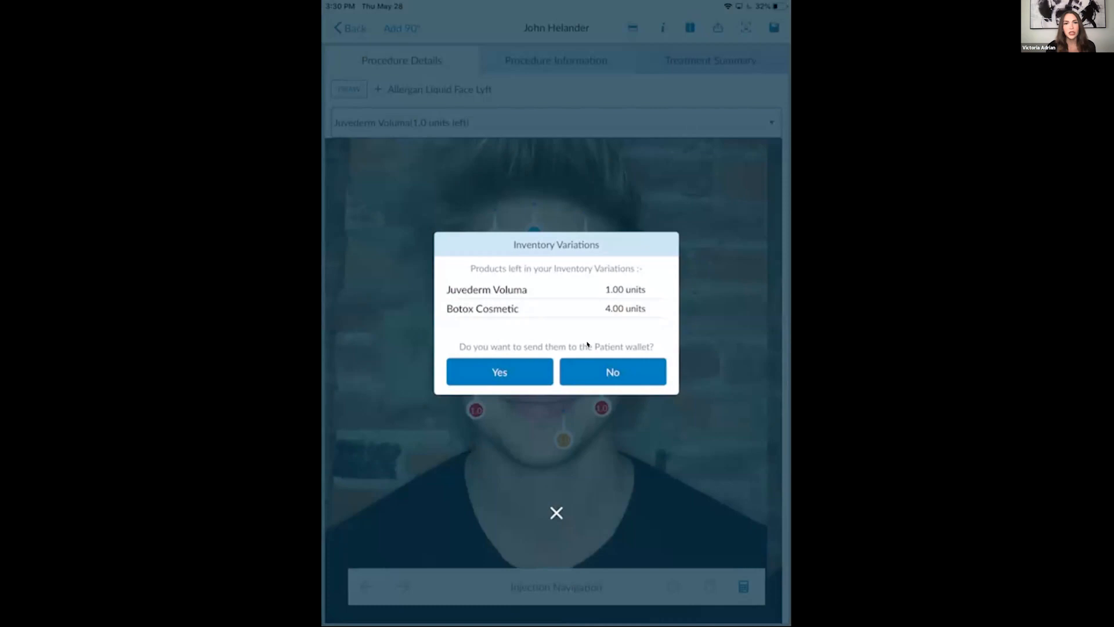
Send the variation's leftover products to the patient wallet and open Procedure #5 for editing.
left_click(527, 382)
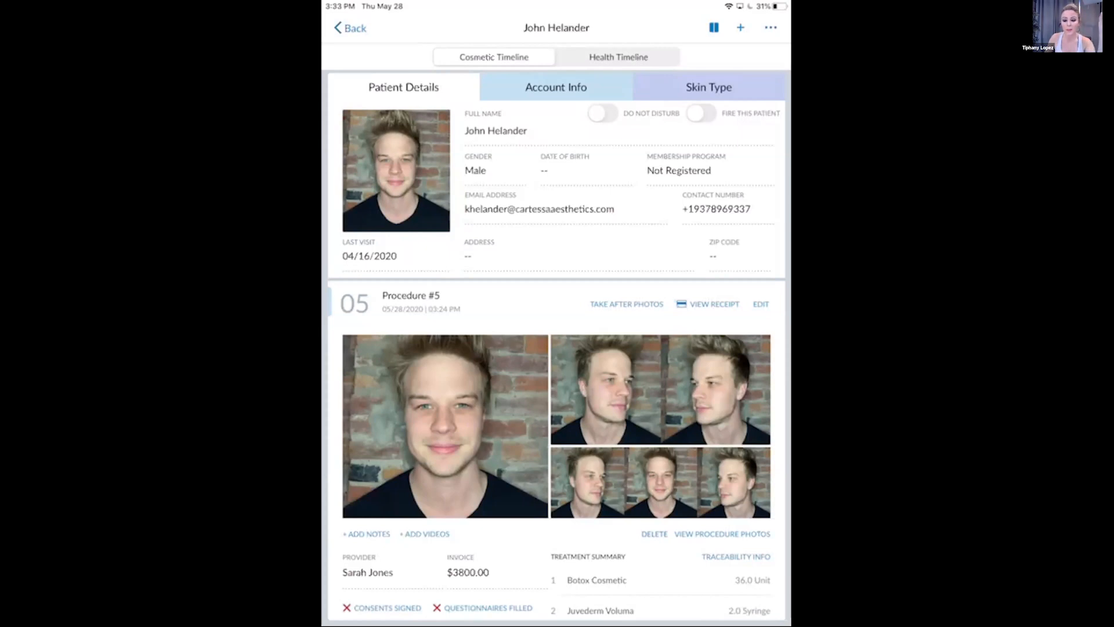
left_click(761, 303)
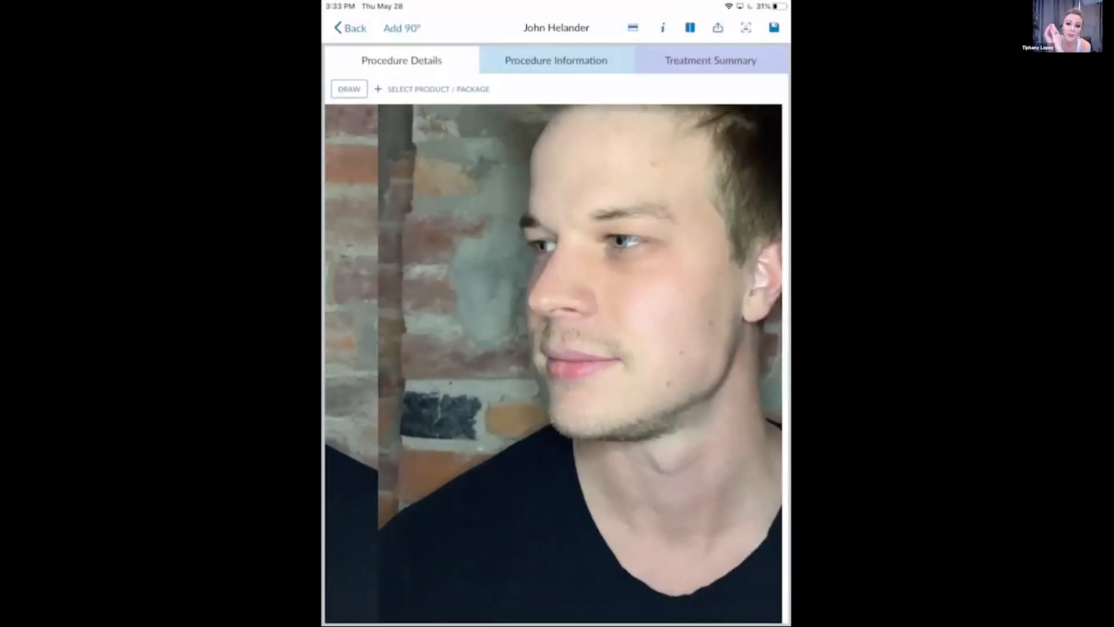
Return to the patient's timeline, open the sale of an earlier procedure and remove Juvederm Ultra from it.
left_click(350, 28)
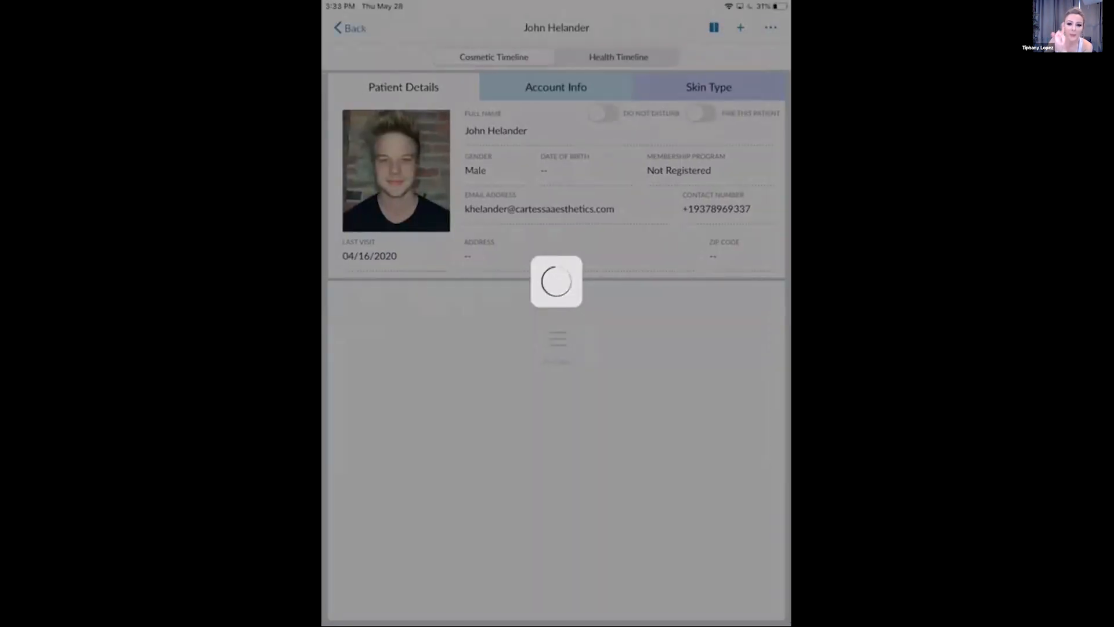
scroll(556, 342, "down", 15)
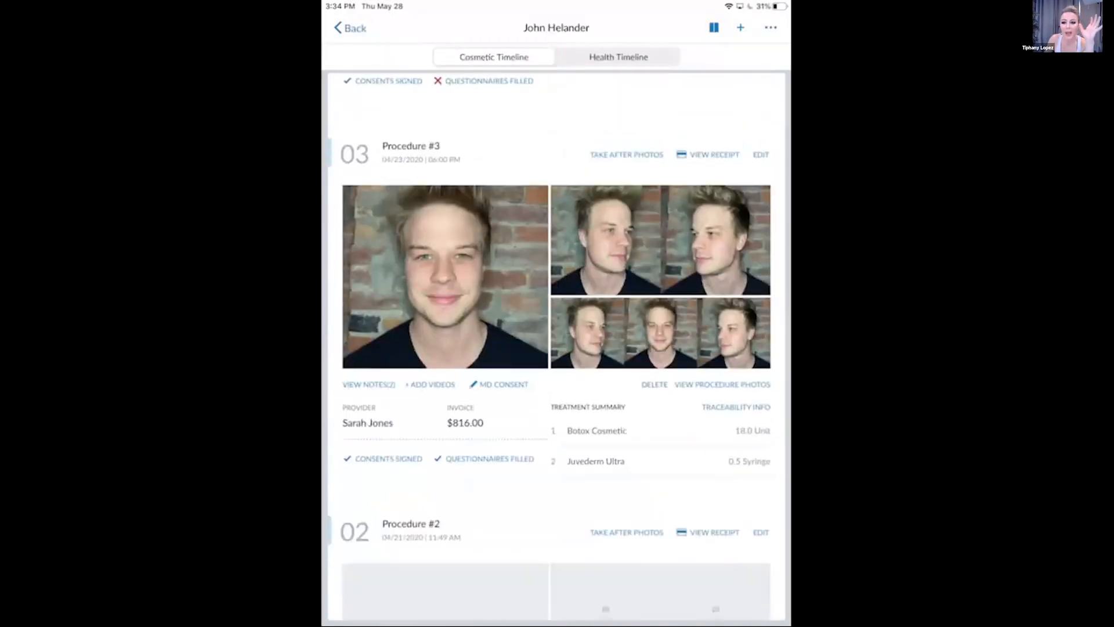
scroll(556, 342, "down", 7)
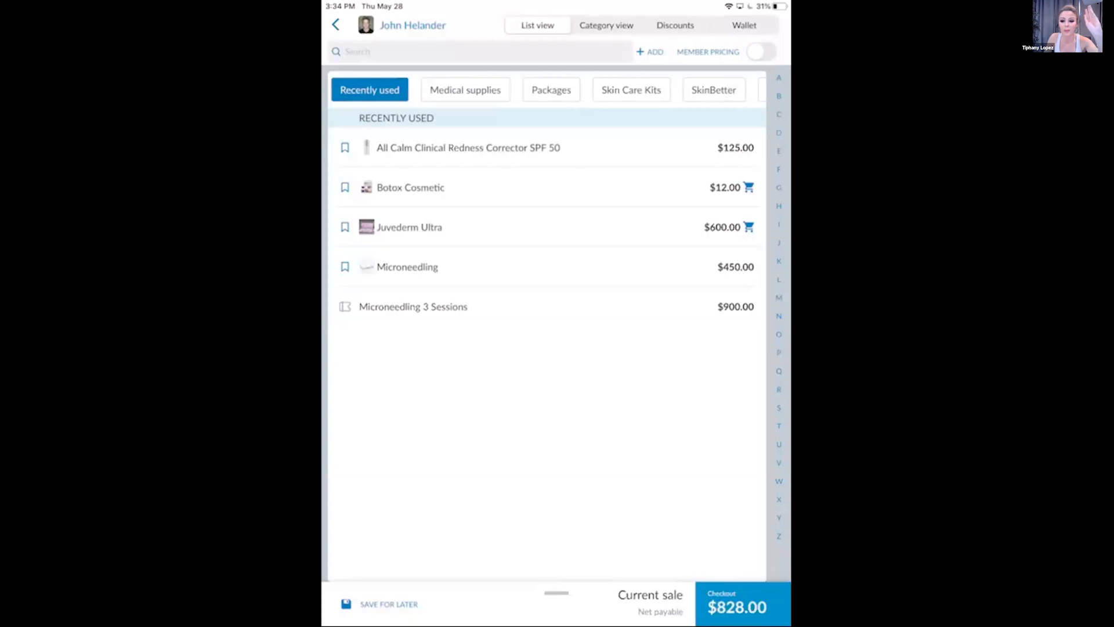
left_click(555, 593)
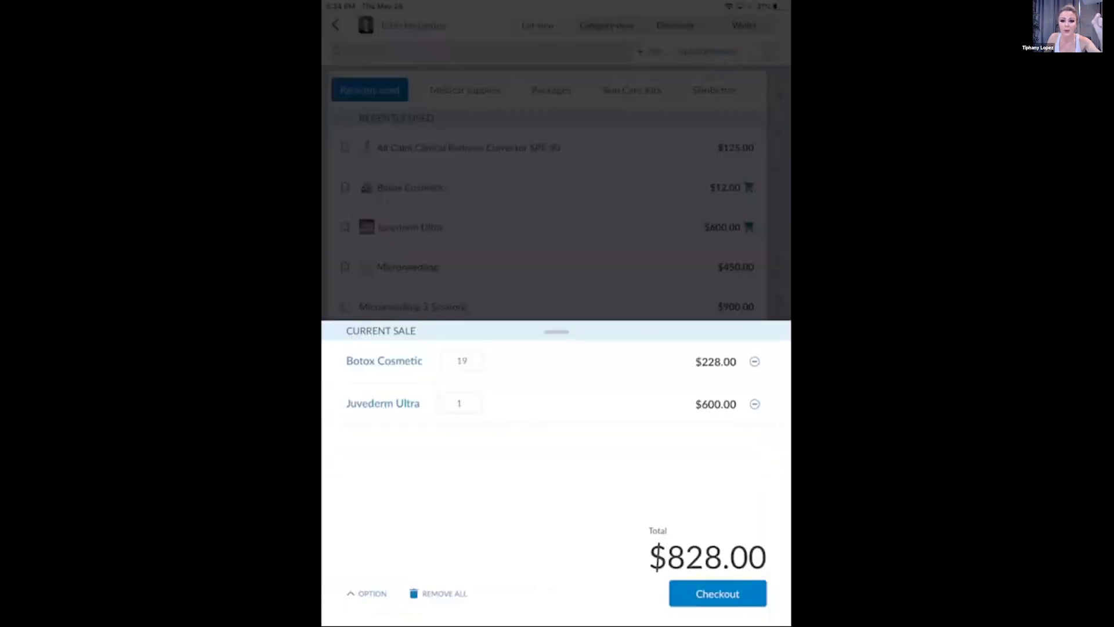
left_click(754, 403)
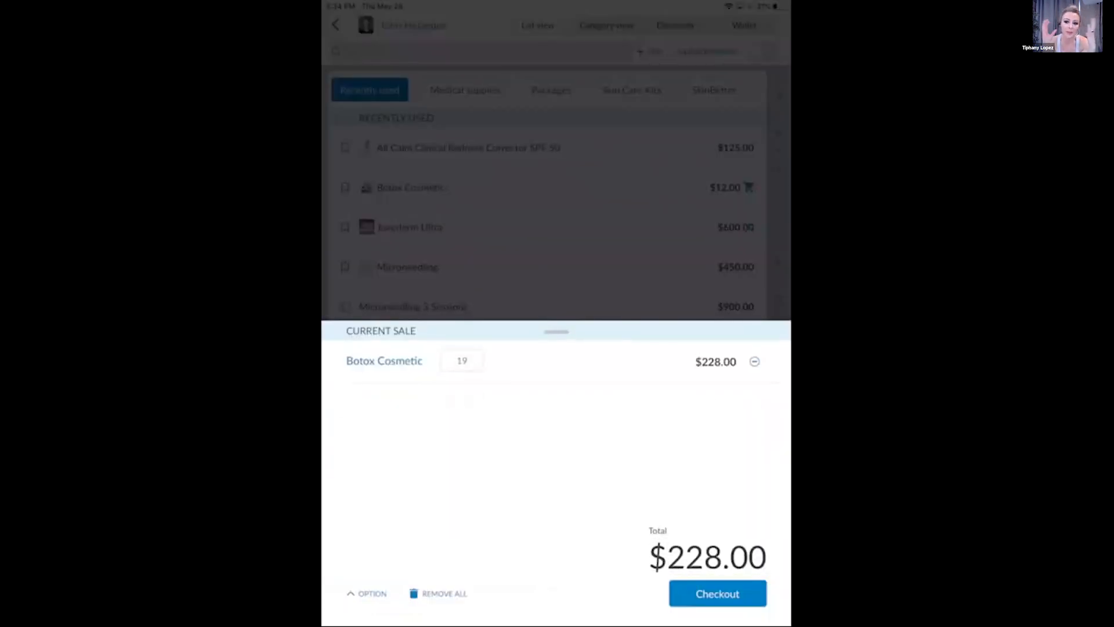
Set the Botox Cosmetic quantity in the current sale to 10.
left_click(462, 360)
type("19")
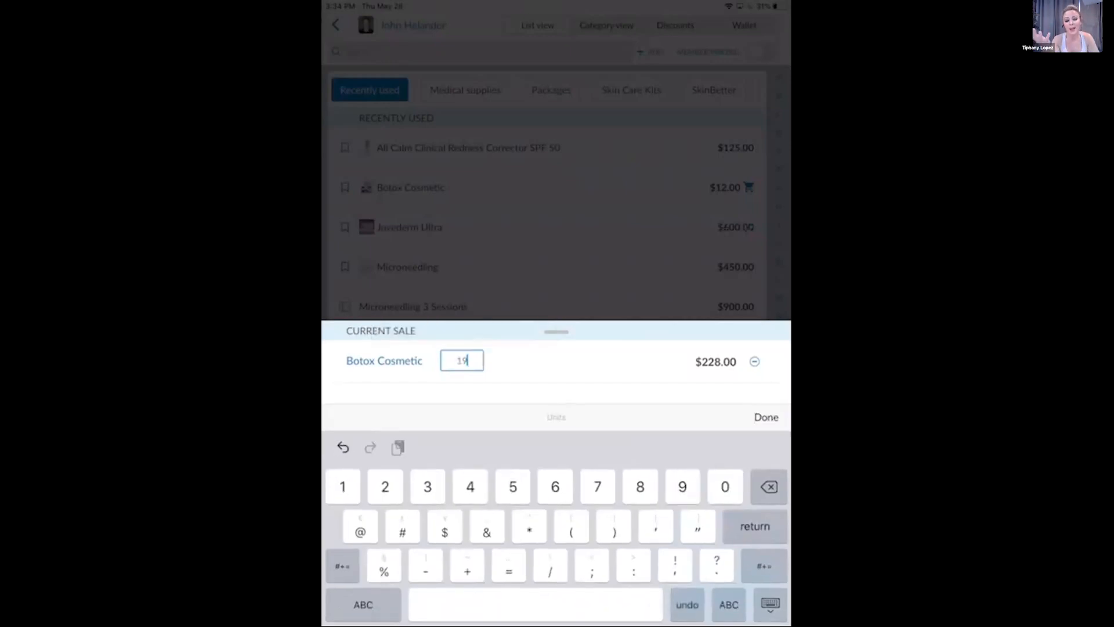
key("BackSpace")
type("0")
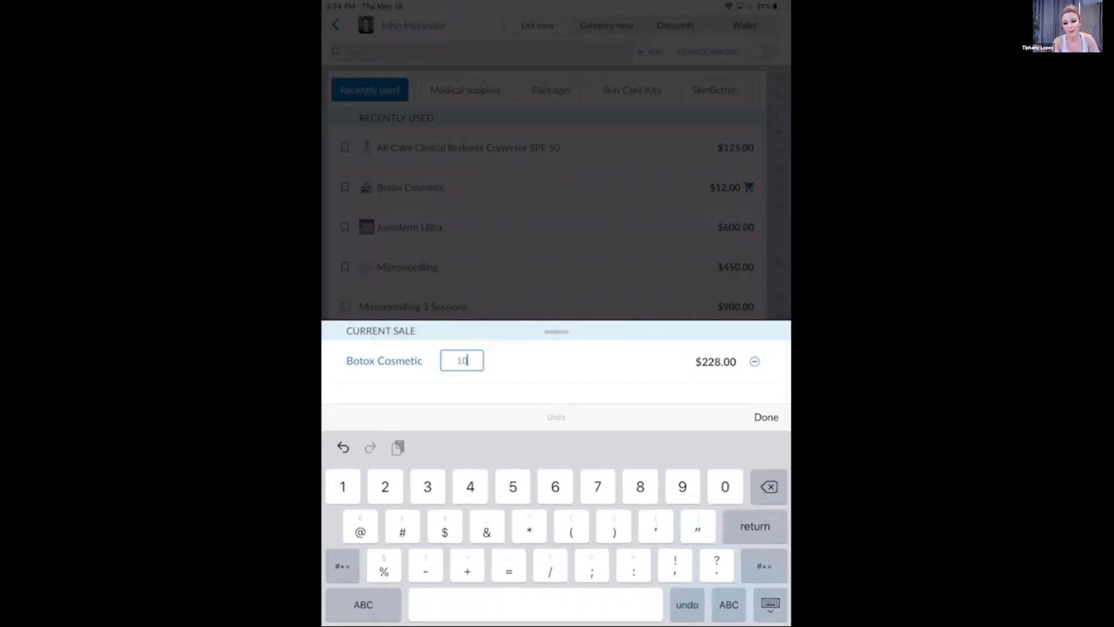
left_click(766, 417)
Mark Botox Cosmetic as complimentary in its product details and save the item.
left_click(384, 361)
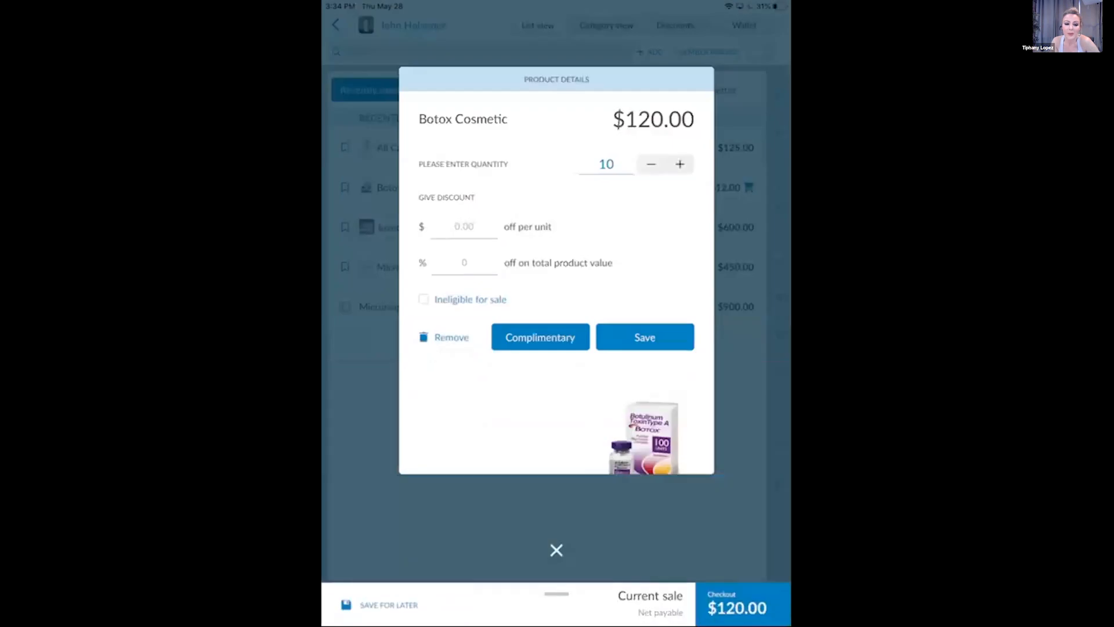
scroll(556, 282, "down", 1)
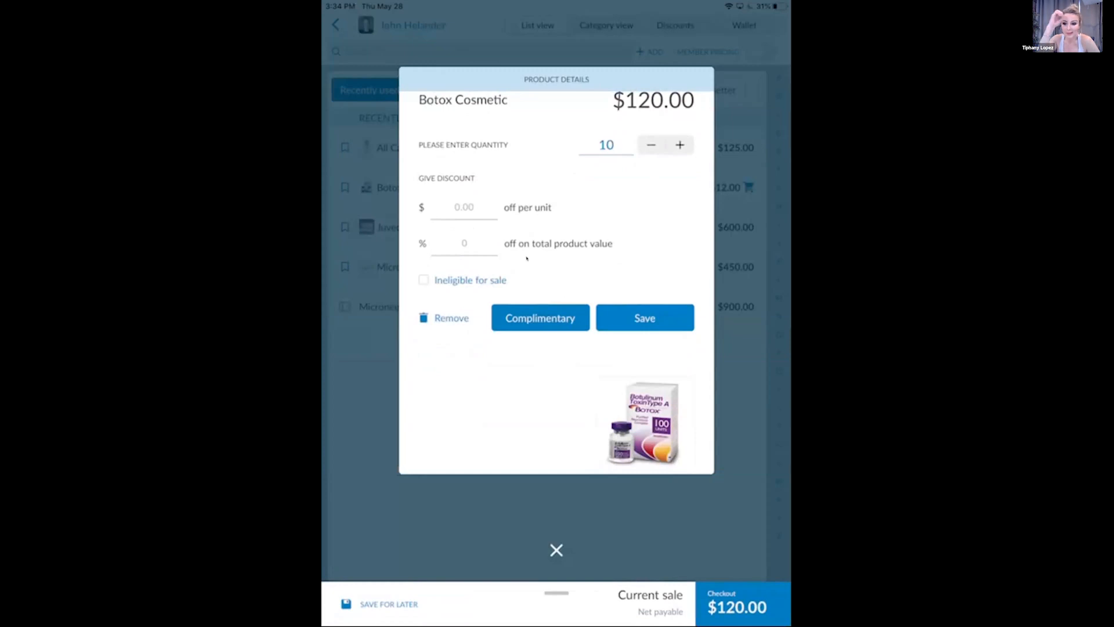
left_click(540, 317)
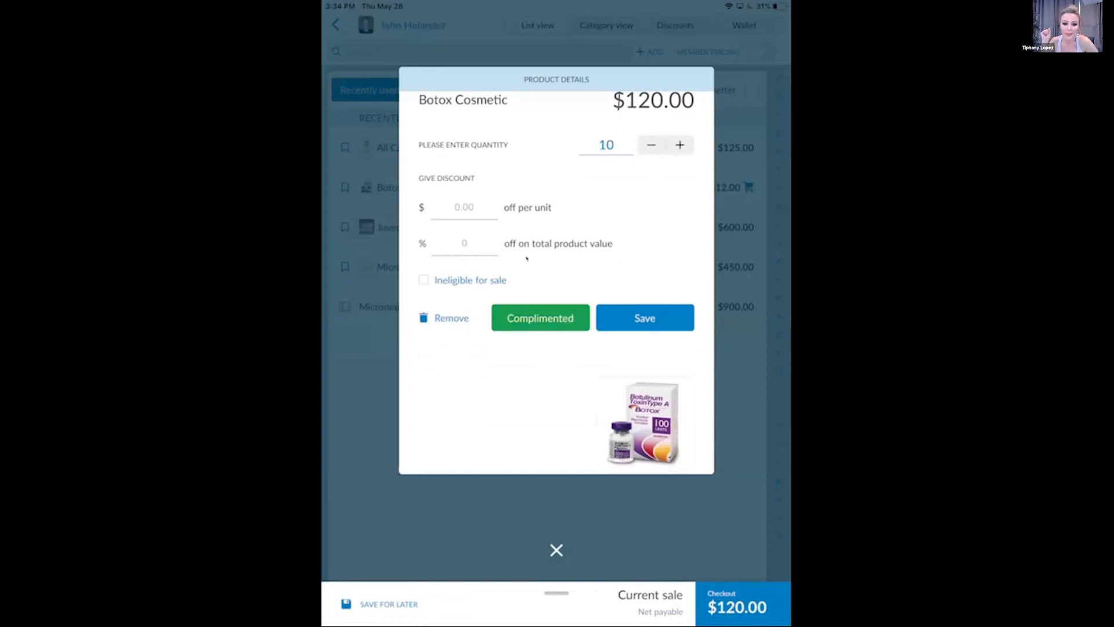
left_click(644, 317)
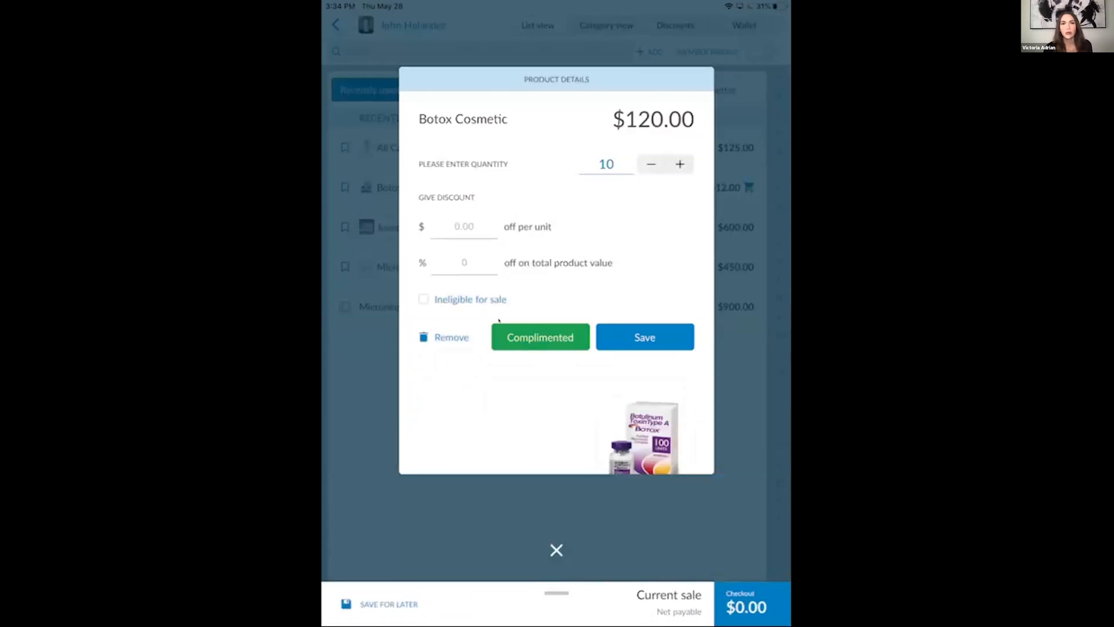
left_click(638, 346)
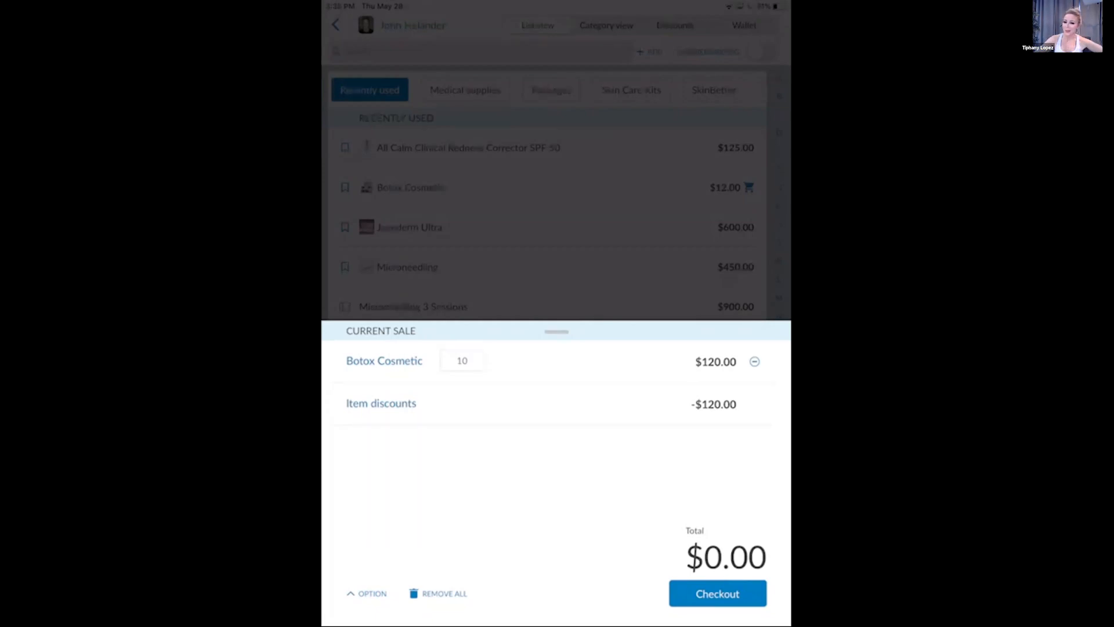
Leave the sale and review the Procedure #5 entry on the patient's cosmetic timeline.
left_click_drag(556, 332, 556, 444)
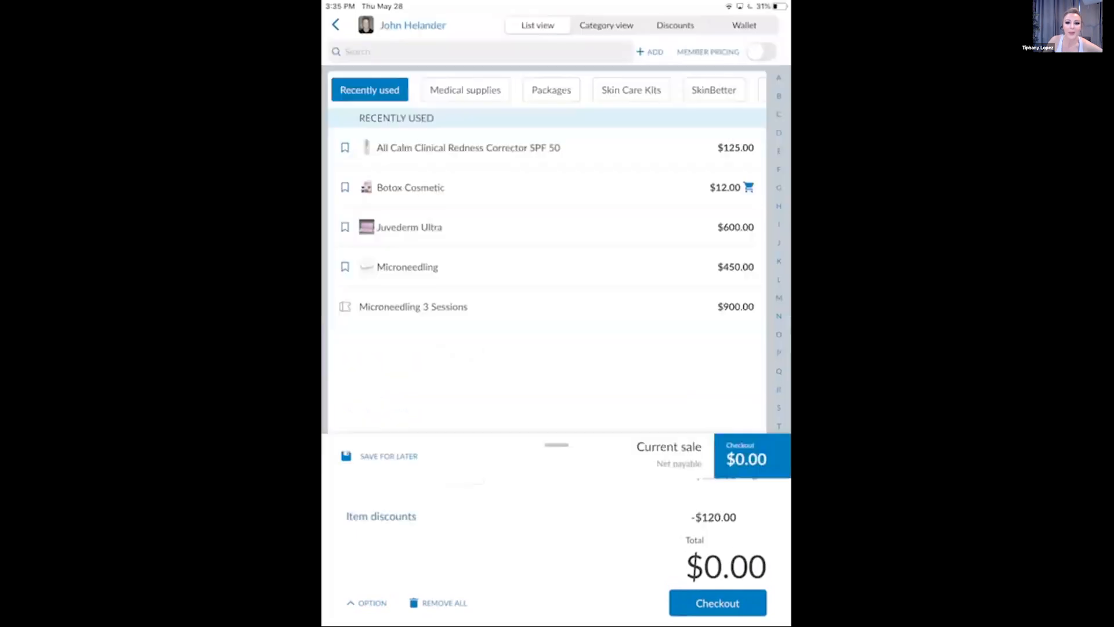
left_click(335, 25)
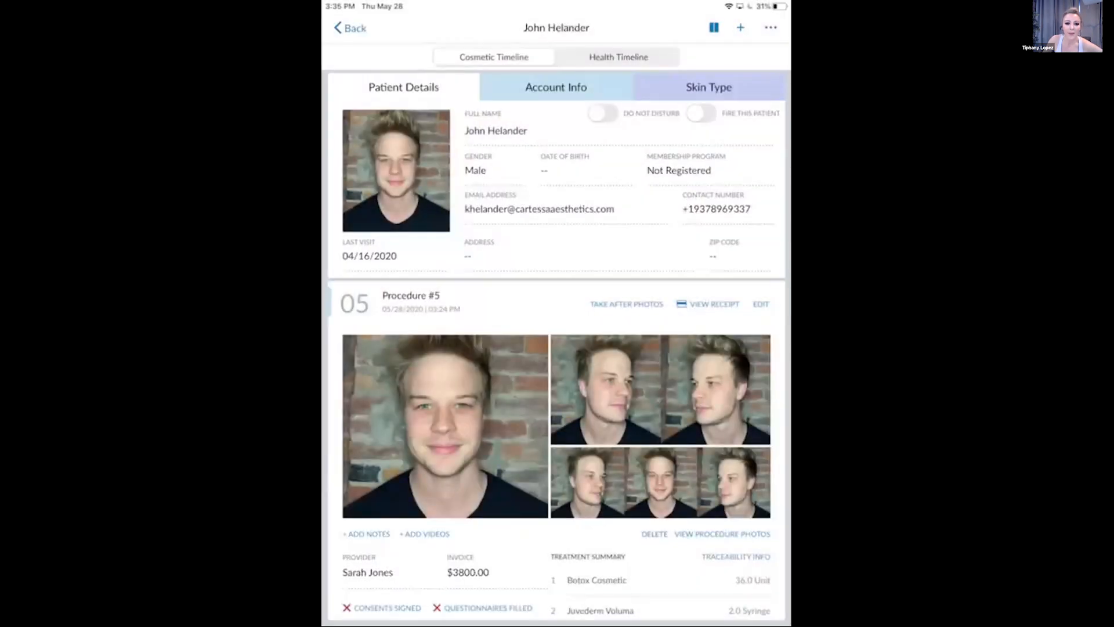
scroll(557, 342, "down", 3)
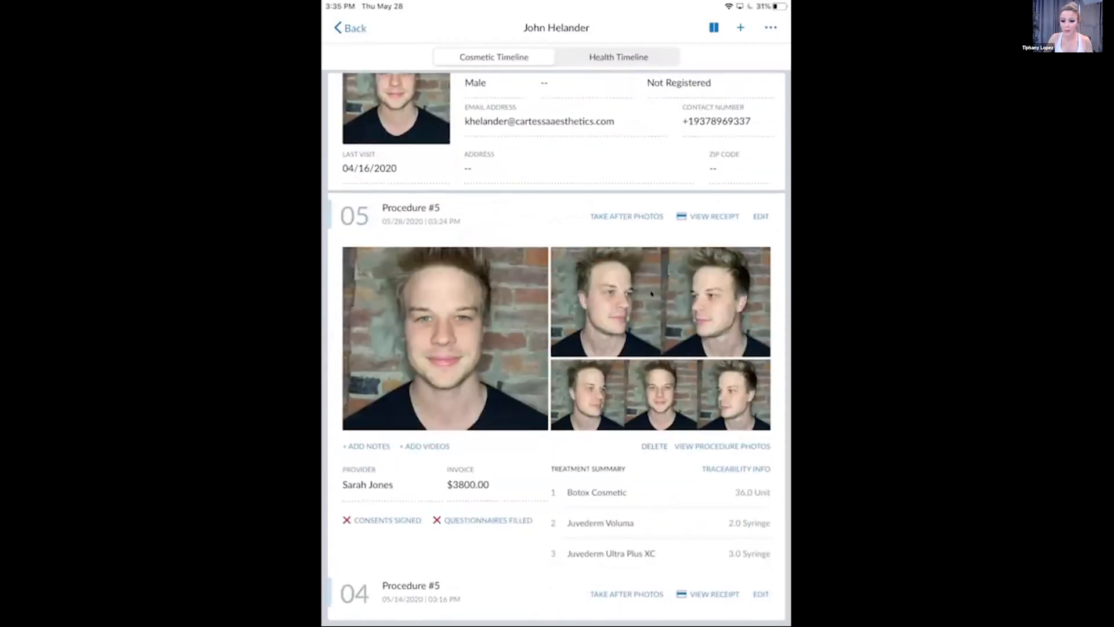
scroll(651, 293, "up", 3)
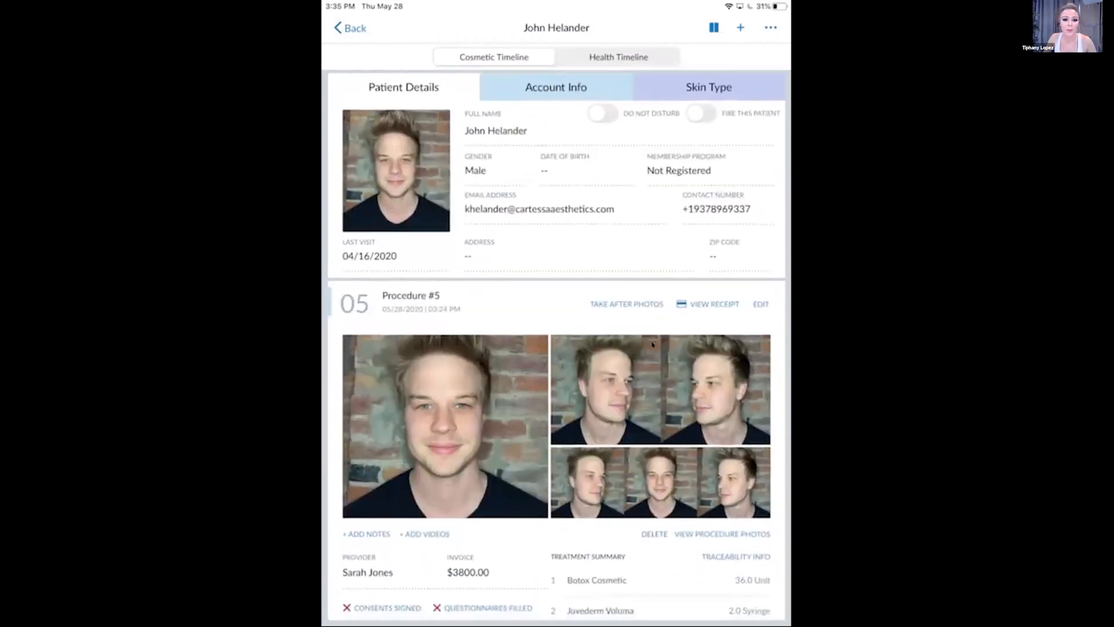
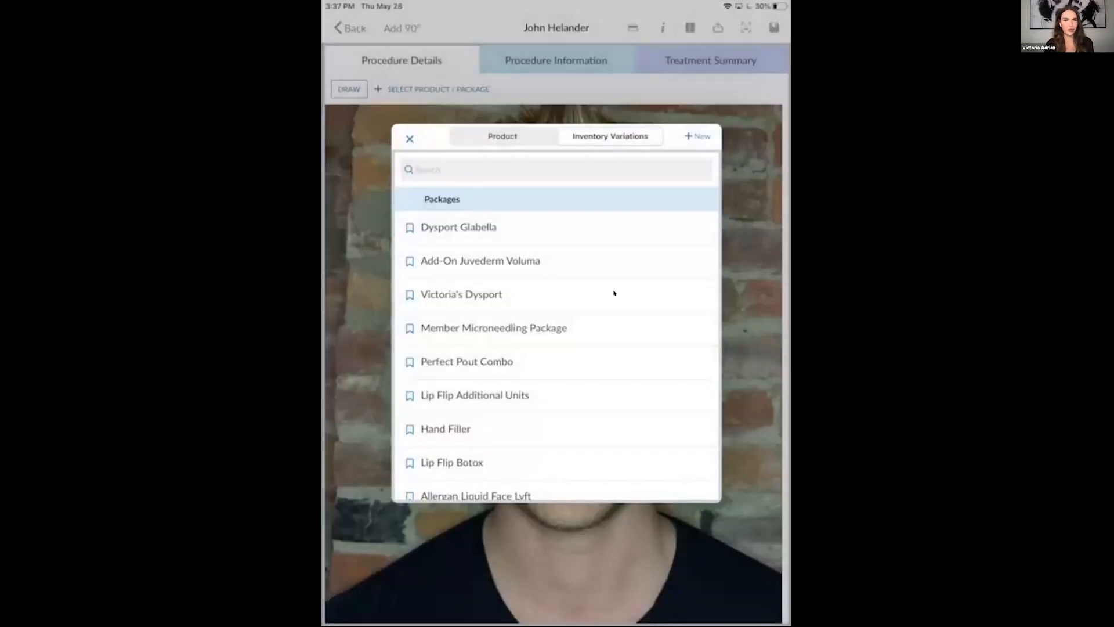
Choose the Dysport Glabella inventory variation and place eight 3.0-unit Dysport injection points around and between the eyebrows on the front photo.
left_click(501, 229)
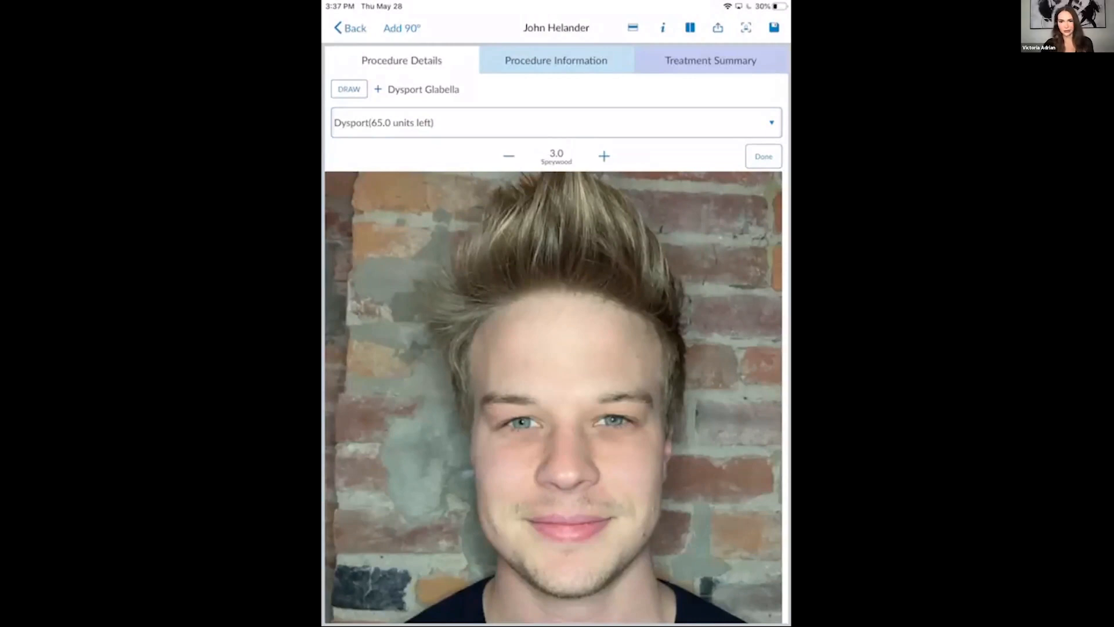
left_click(597, 406)
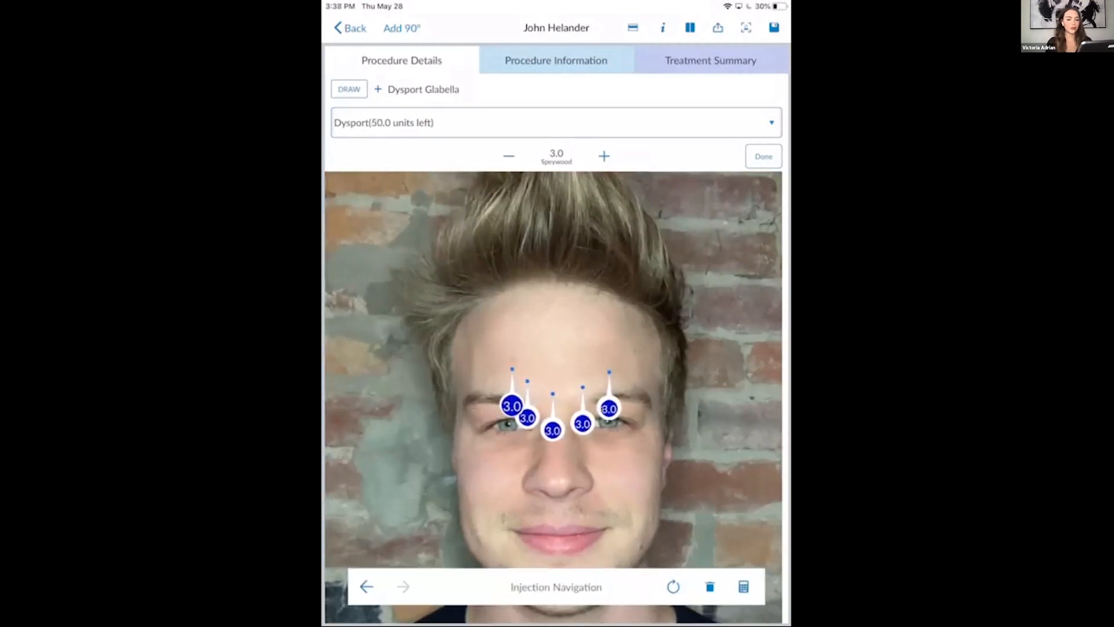
scroll(601, 408, "up", 2)
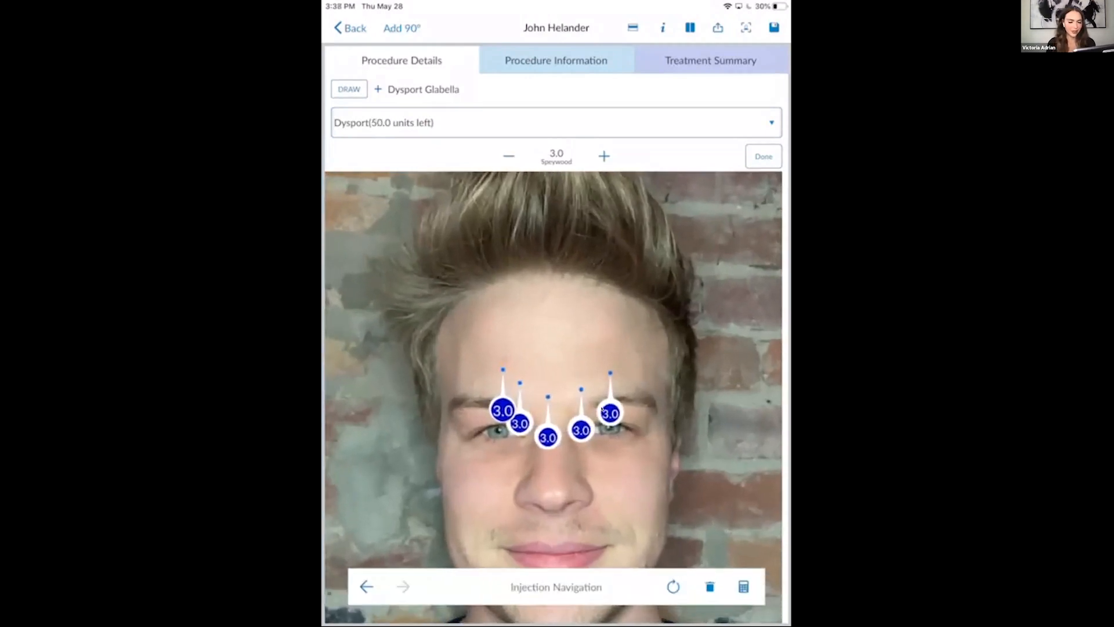
left_click(588, 402)
left_click(561, 406)
left_click(526, 402)
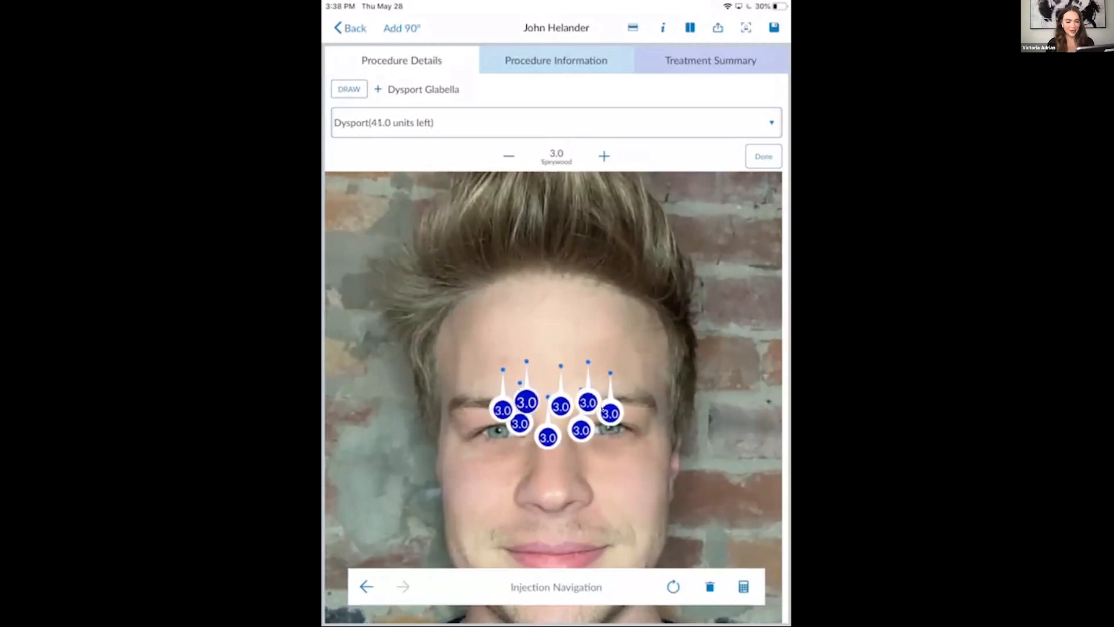
Select all eight Dysport injection points and rotate their markers so the labels sit above the points on the forehead.
scroll(602, 407, "down", 1)
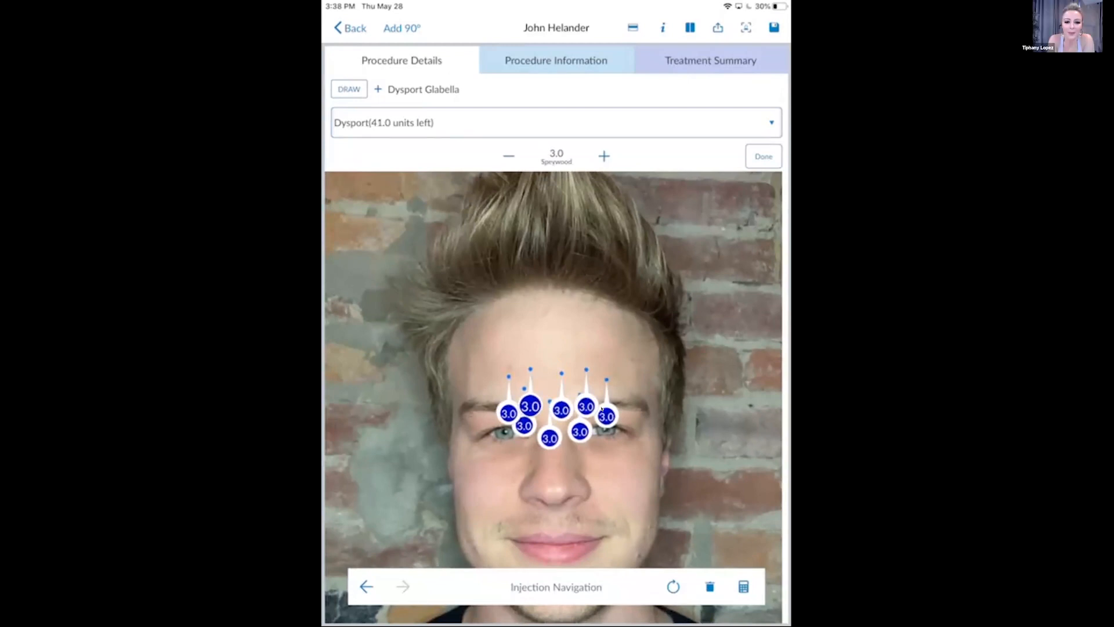
left_click_drag(480, 350, 645, 484)
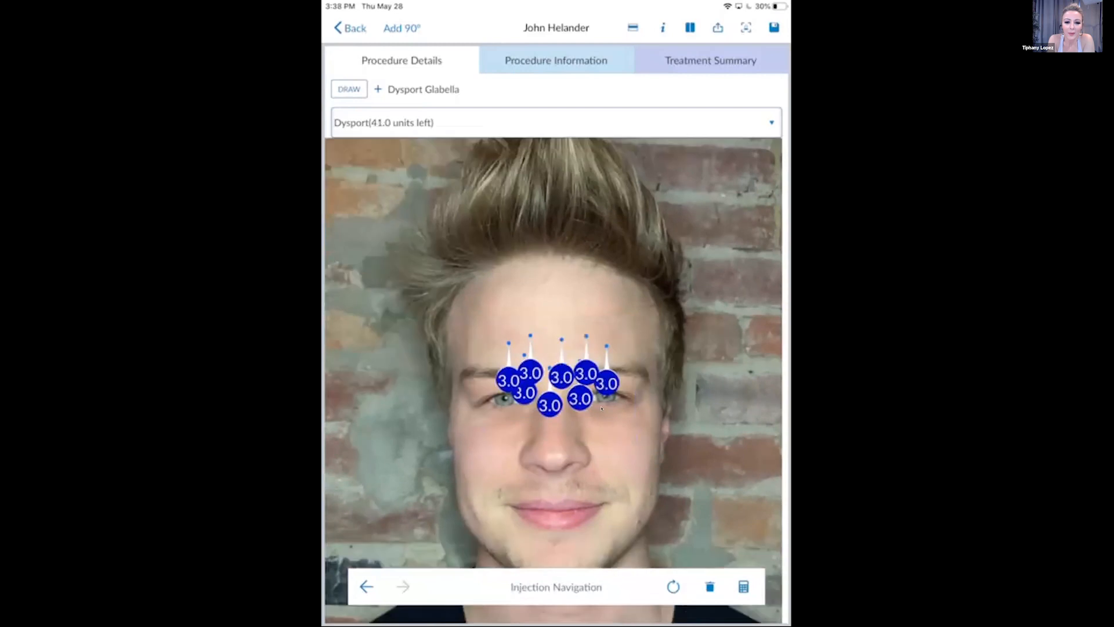
left_click(771, 123)
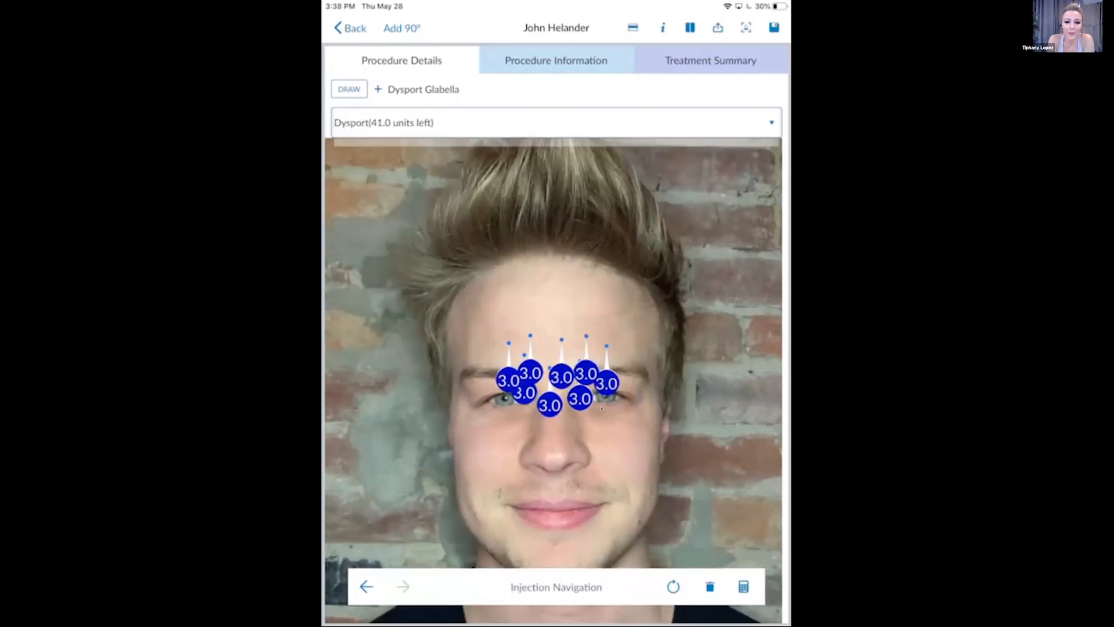
left_click(771, 123)
scroll(601, 408, "down", 5)
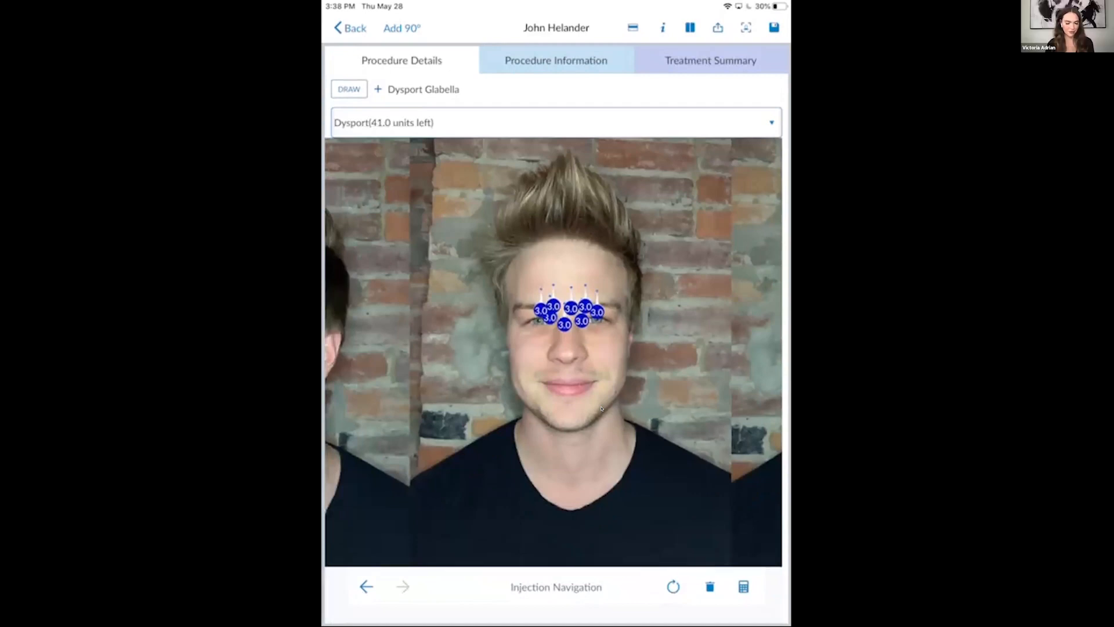
left_click(673, 587)
left_click_drag(673, 552, 674, 454)
left_click(601, 408)
Place four 5.0-unit Dysport points, one above each outer eyebrow and two between the eyebrows, and finish the variation's injections.
left_click(771, 123)
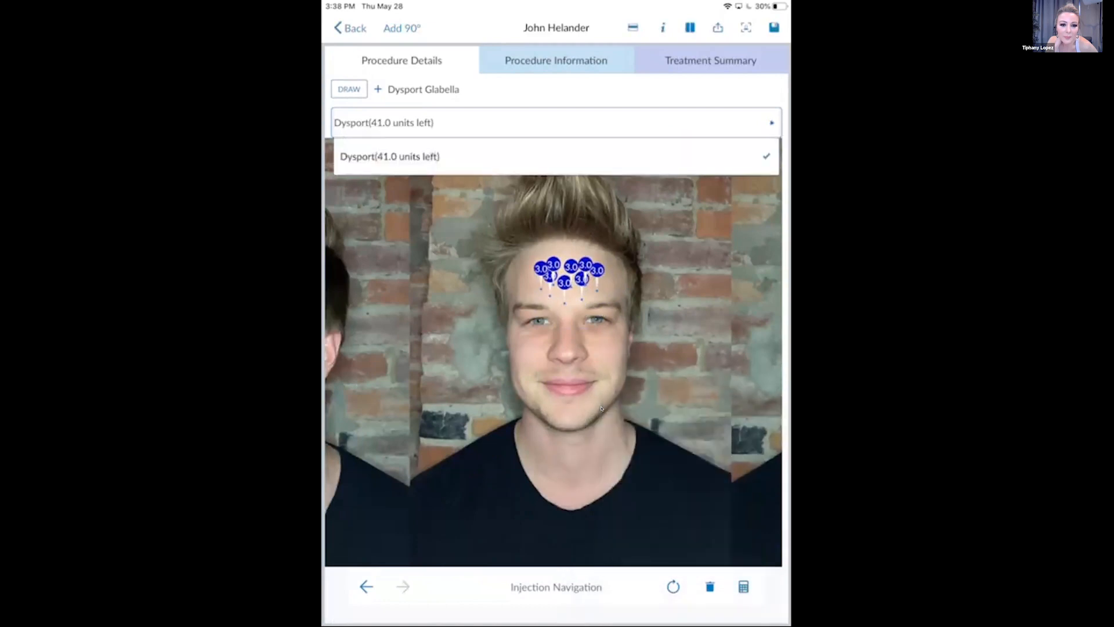
left_click(555, 156)
left_click(604, 156)
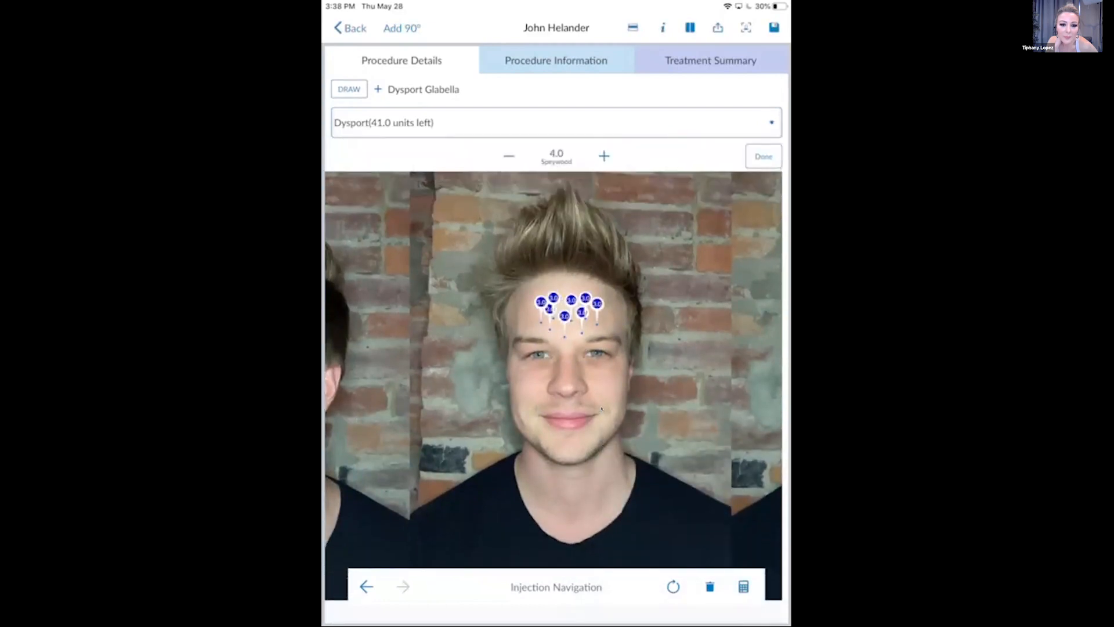
left_click(604, 156)
mouse_move(541, 290)
left_mouse_down()
mouse_move(599, 327)
mouse_move(604, 360)
left_mouse_up()
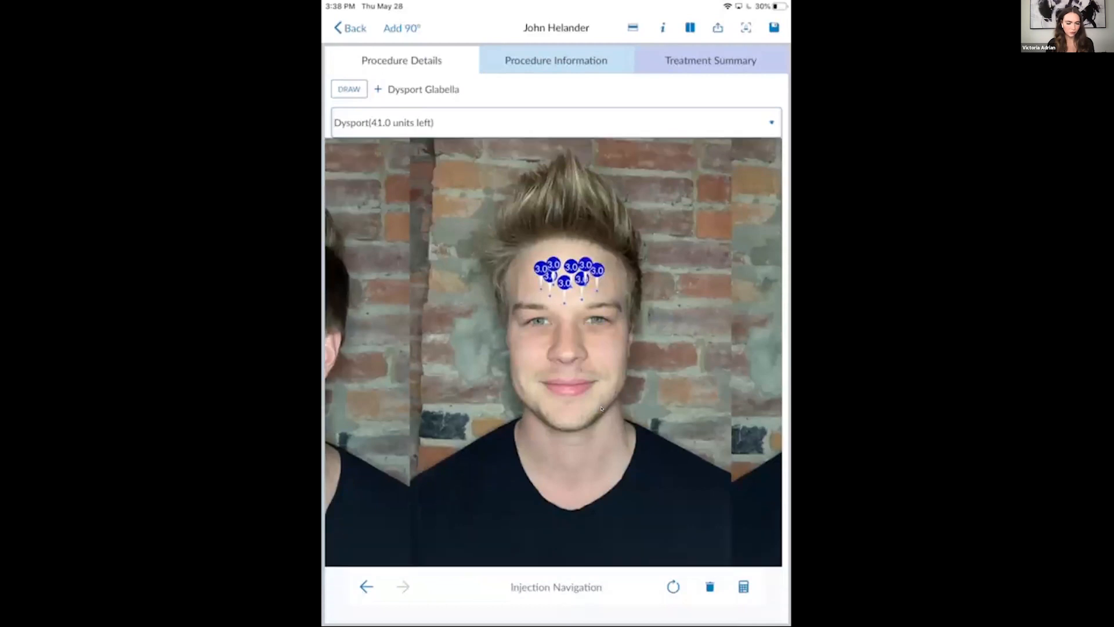
left_click(609, 302)
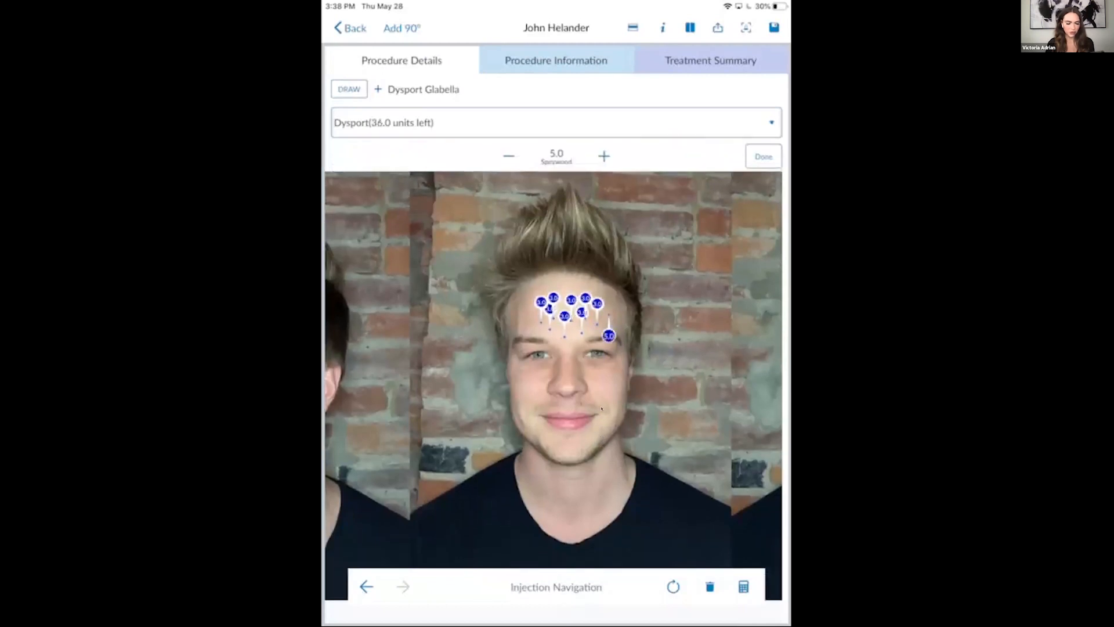
left_click(532, 329)
left_click(574, 351)
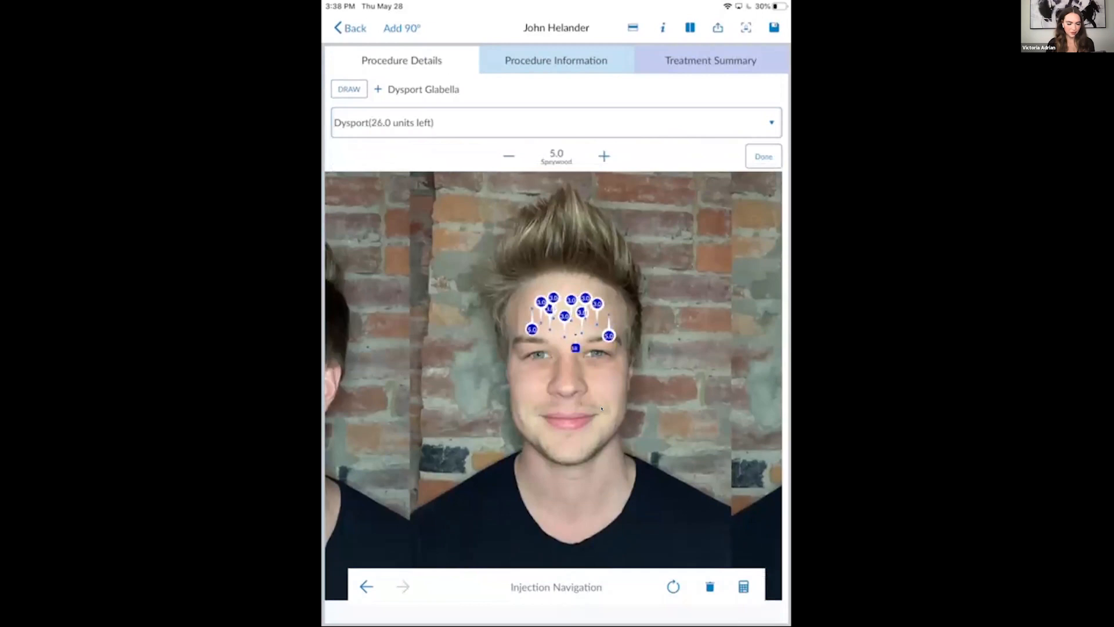
left_click(559, 346)
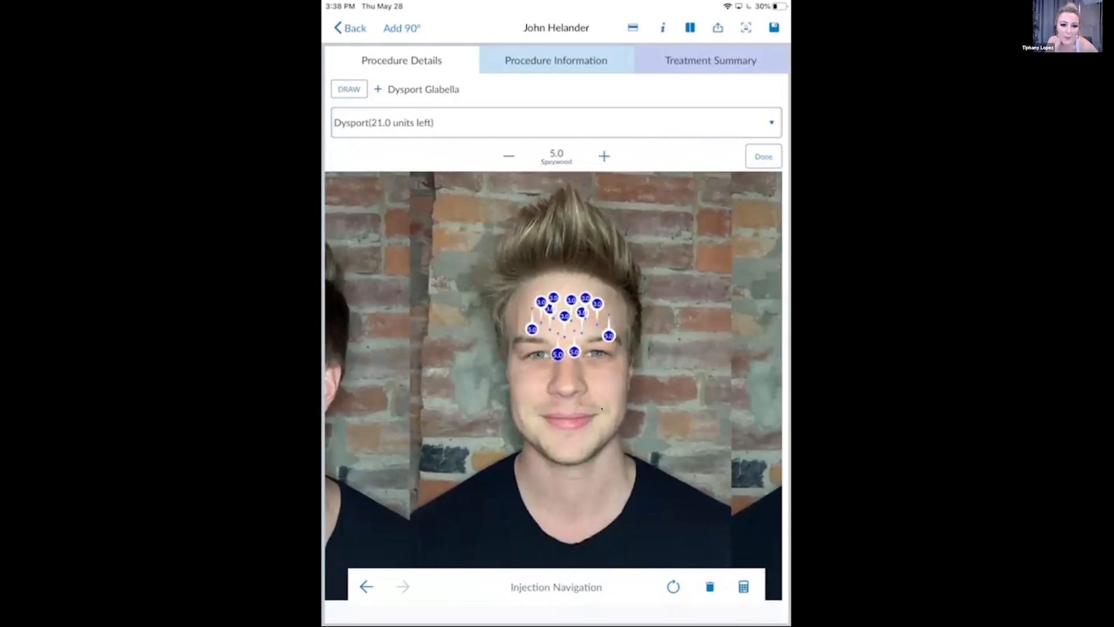
left_click(764, 156)
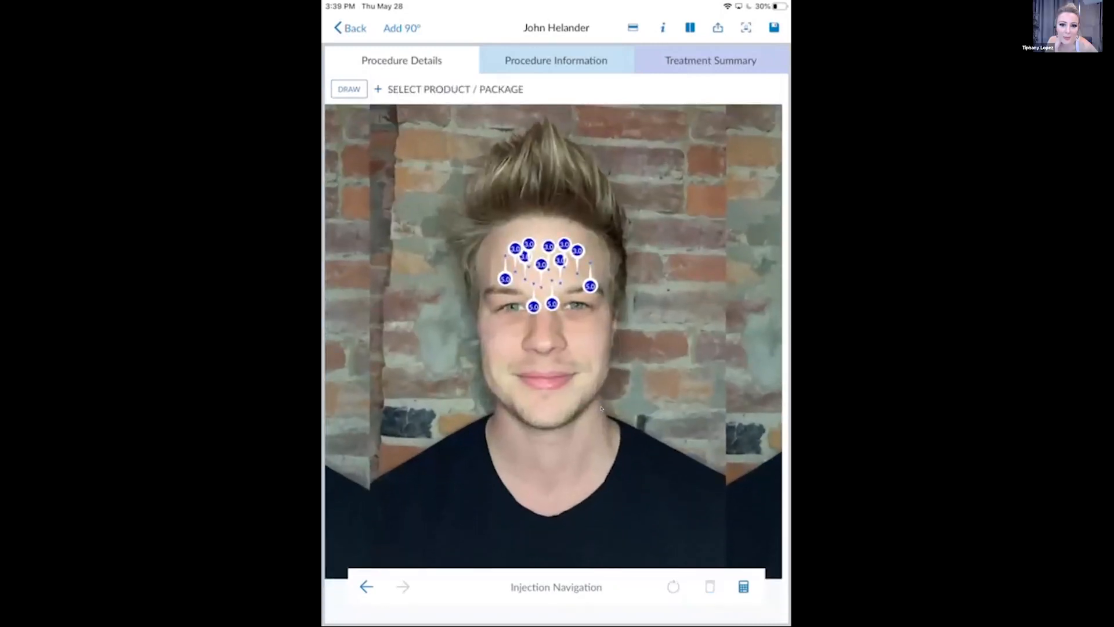
Save the procedure without sending the leftover Dysport to the patient wallet, and collapse the current sale.
left_click(774, 27)
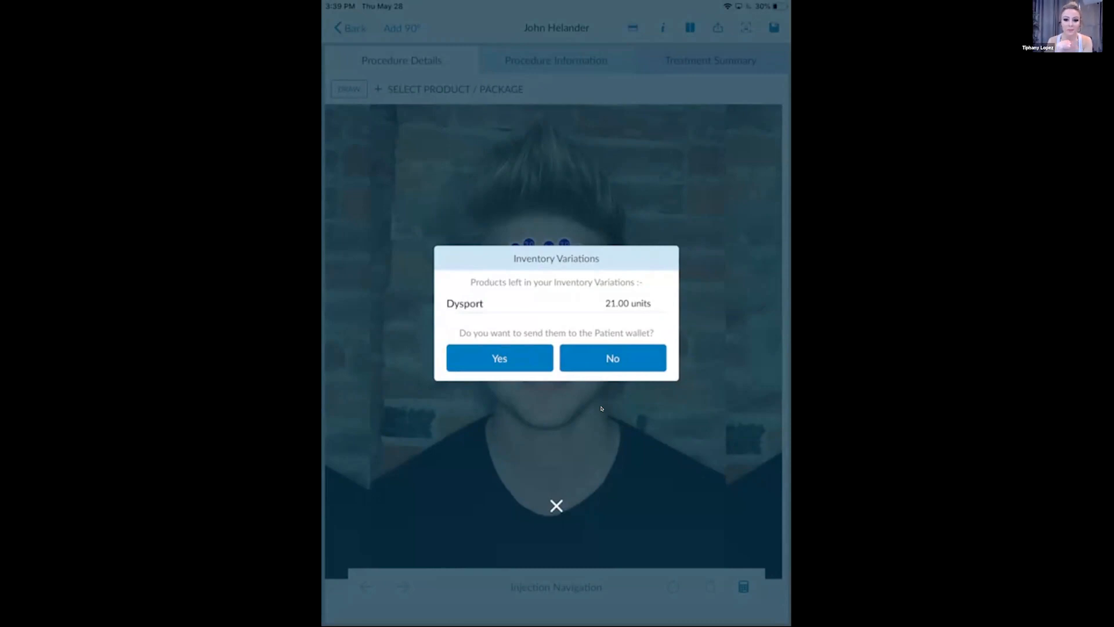
left_click(612, 358)
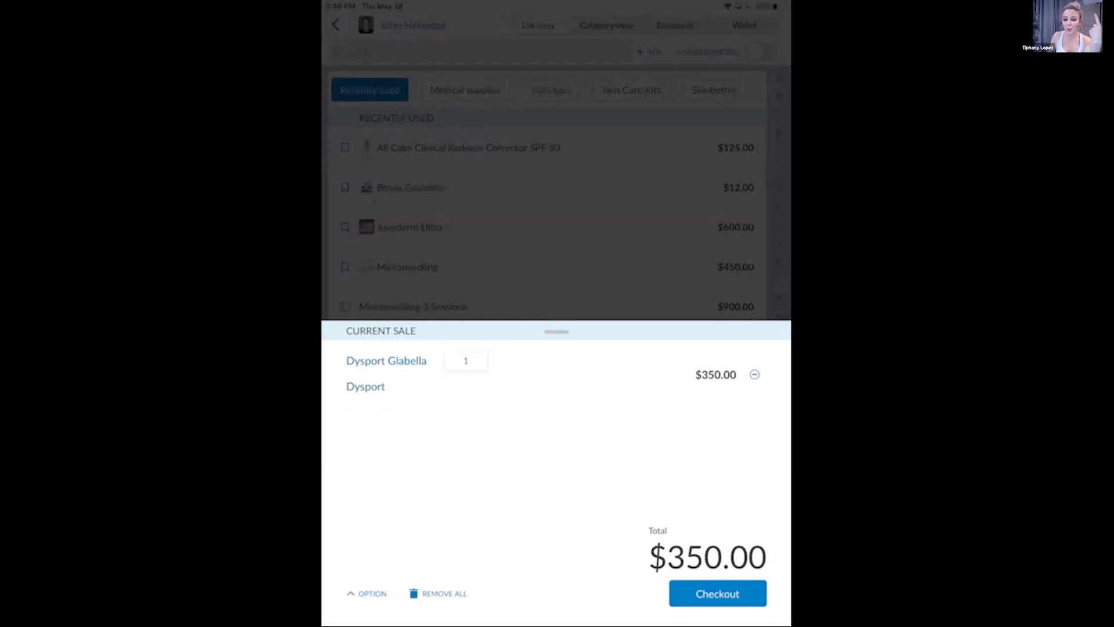
left_click(556, 331)
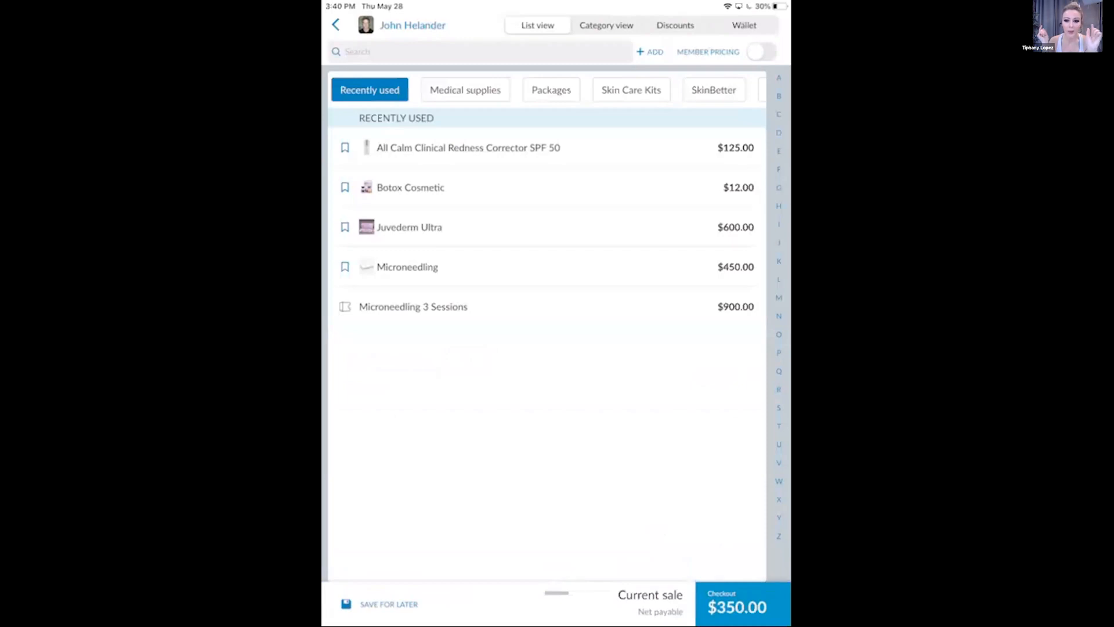
Return to the patient's procedure and choose the Lip Flip Additional Units inventory variation.
left_click(336, 25)
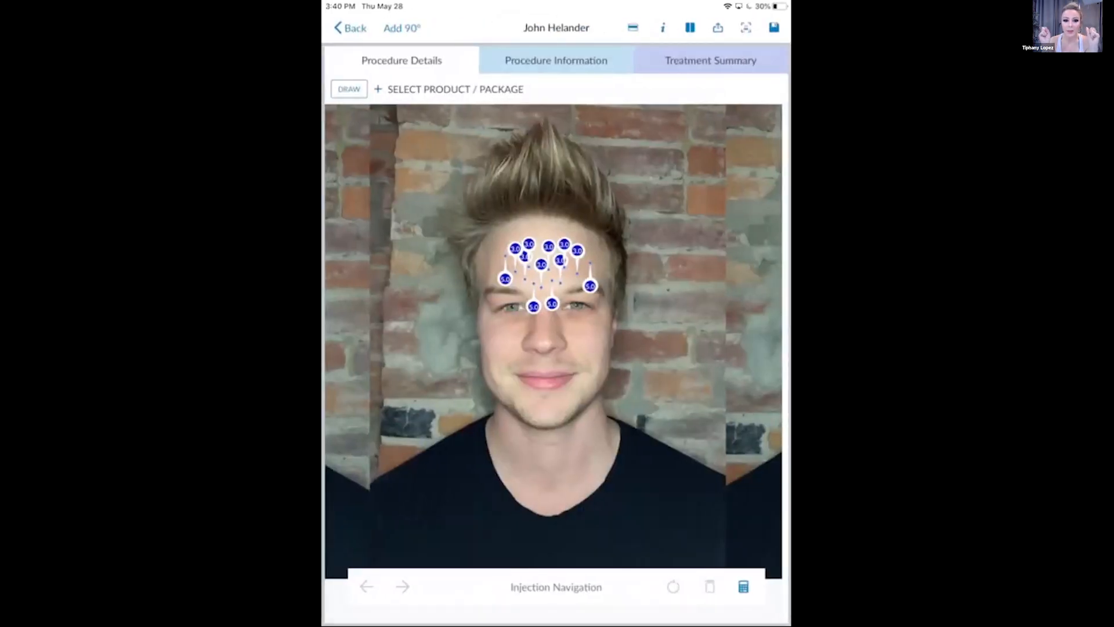
left_click(455, 89)
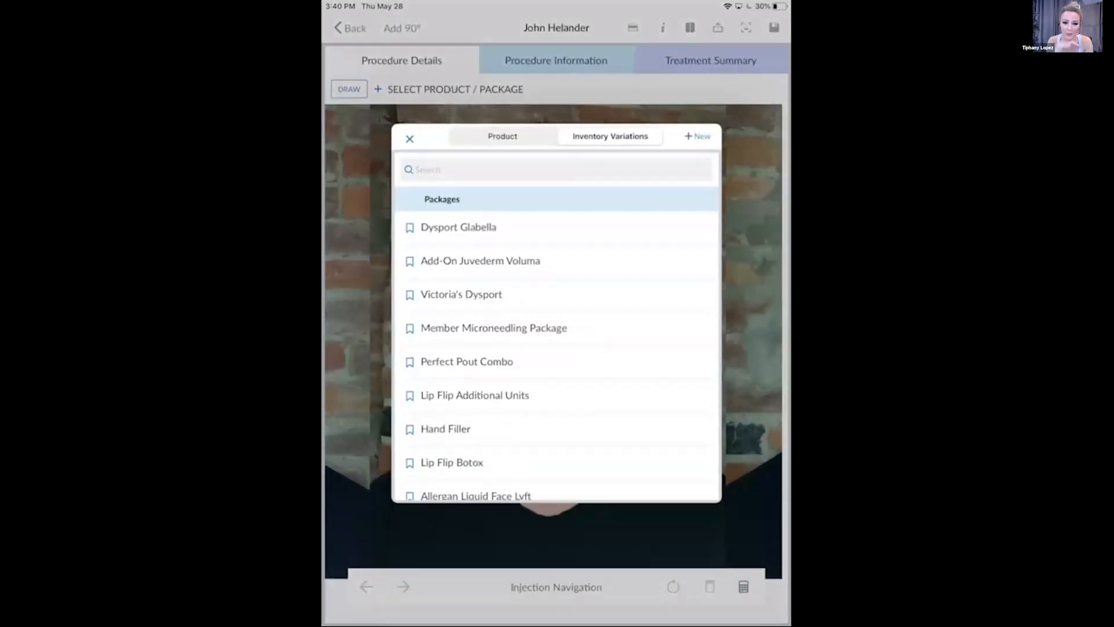
scroll(556, 354, "down", 5)
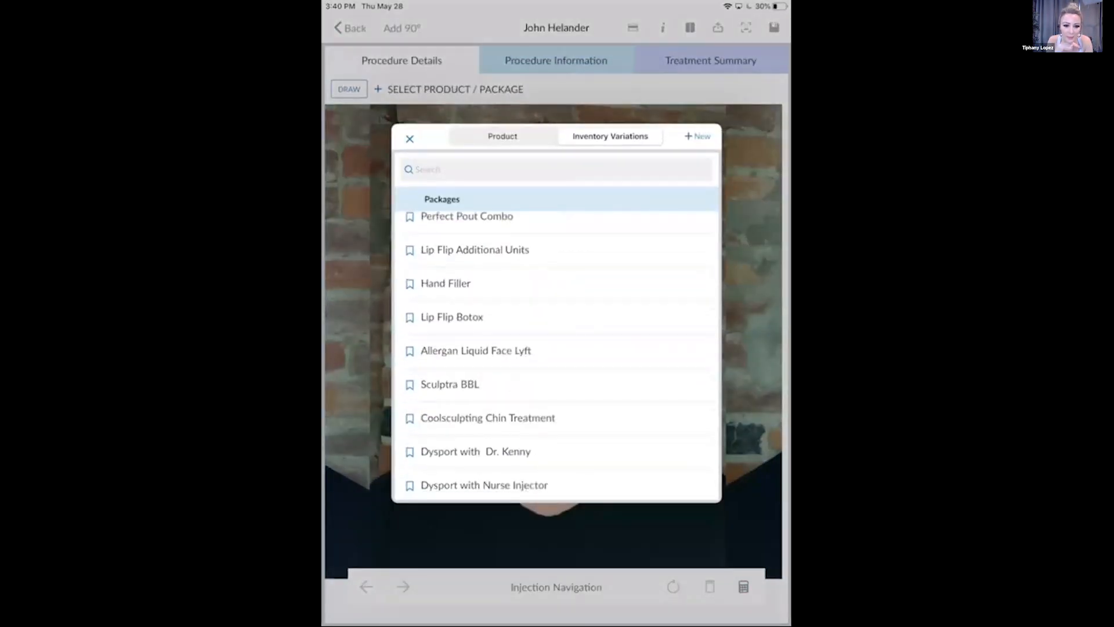
scroll(555, 354, "up", 5)
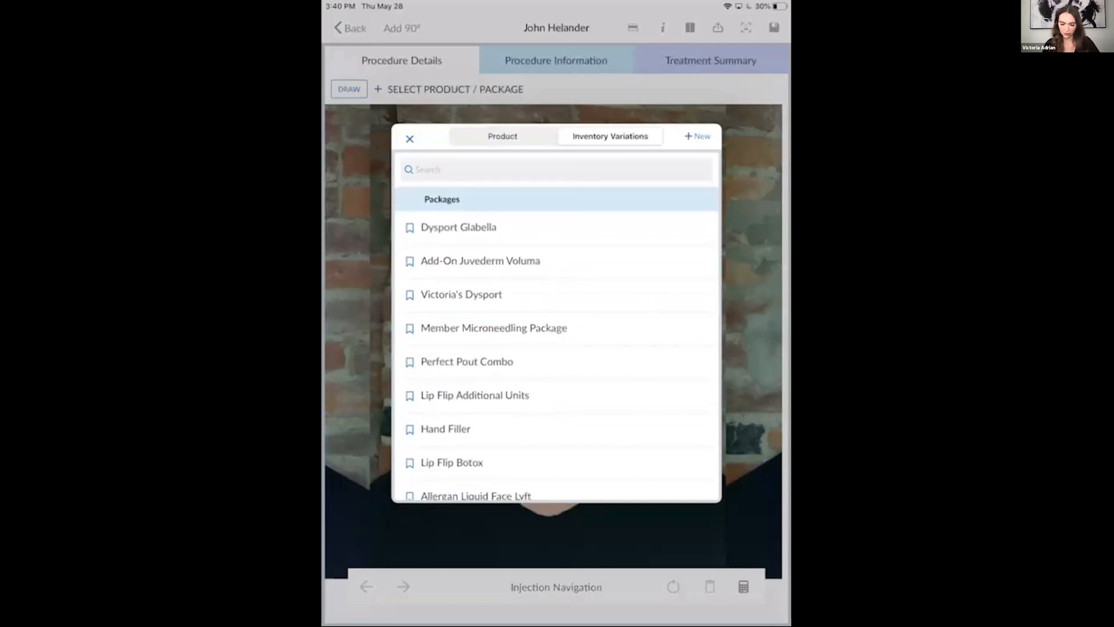
scroll(556, 354, "down", 1)
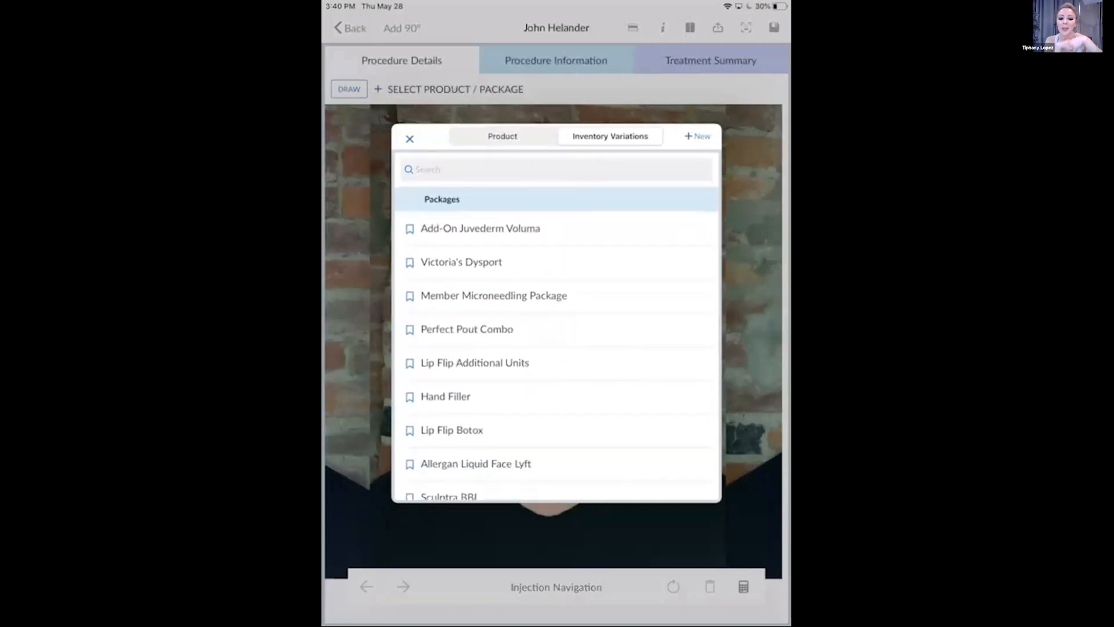
scroll(555, 354, "down", 1)
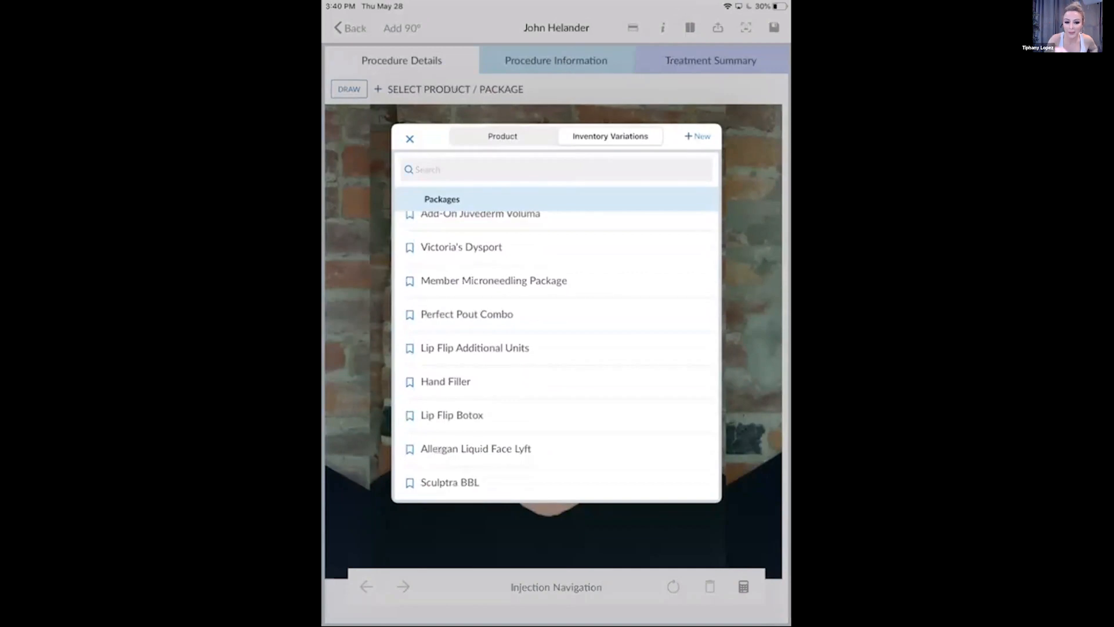
left_click(474, 348)
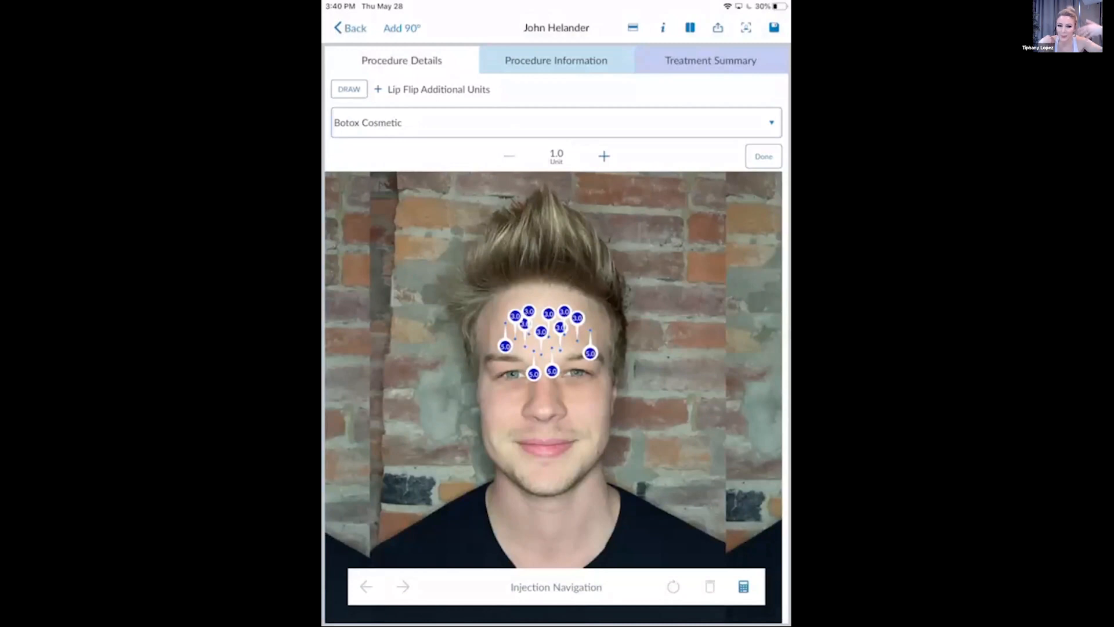
Place two 5.0-unit Botox Cosmetic points, one on each side of the upper forehead near the hairline, and finish the variation's injections.
scroll(564, 365, "up", 5)
scroll(556, 371, "down", 1)
left_click(604, 156)
left_click(604, 156)
left_click(604, 156)
left_click(604, 156)
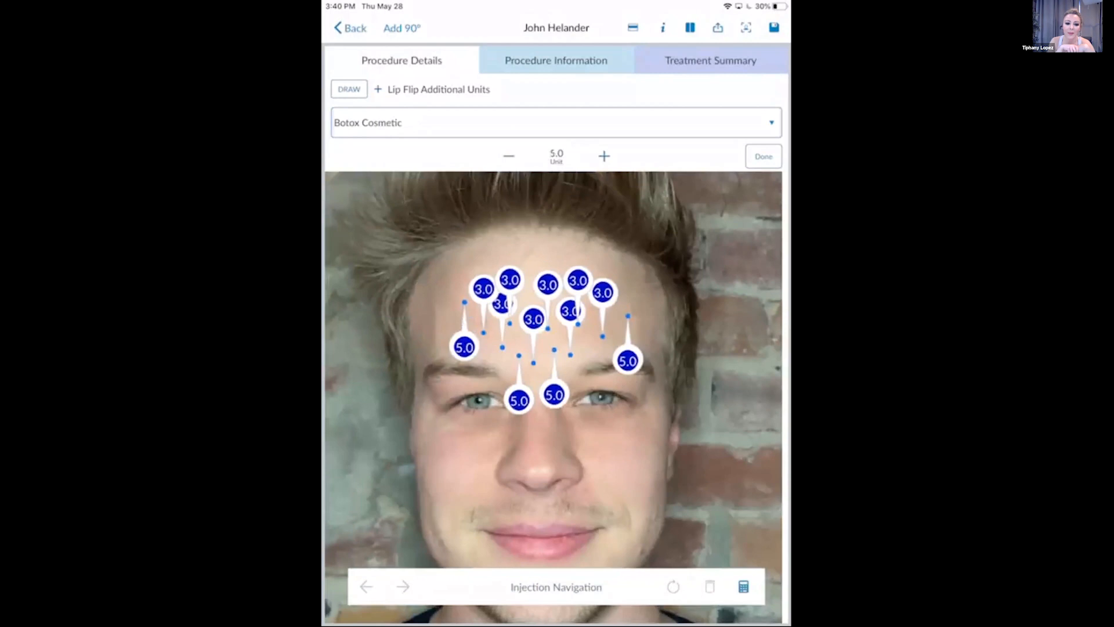
left_click(645, 262)
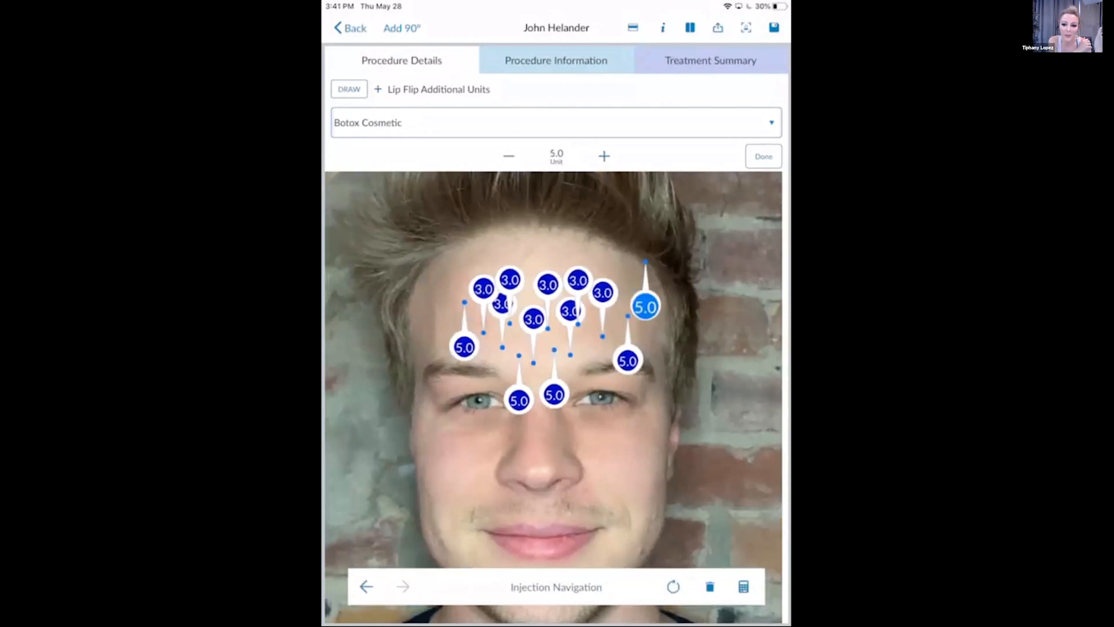
left_click(443, 260)
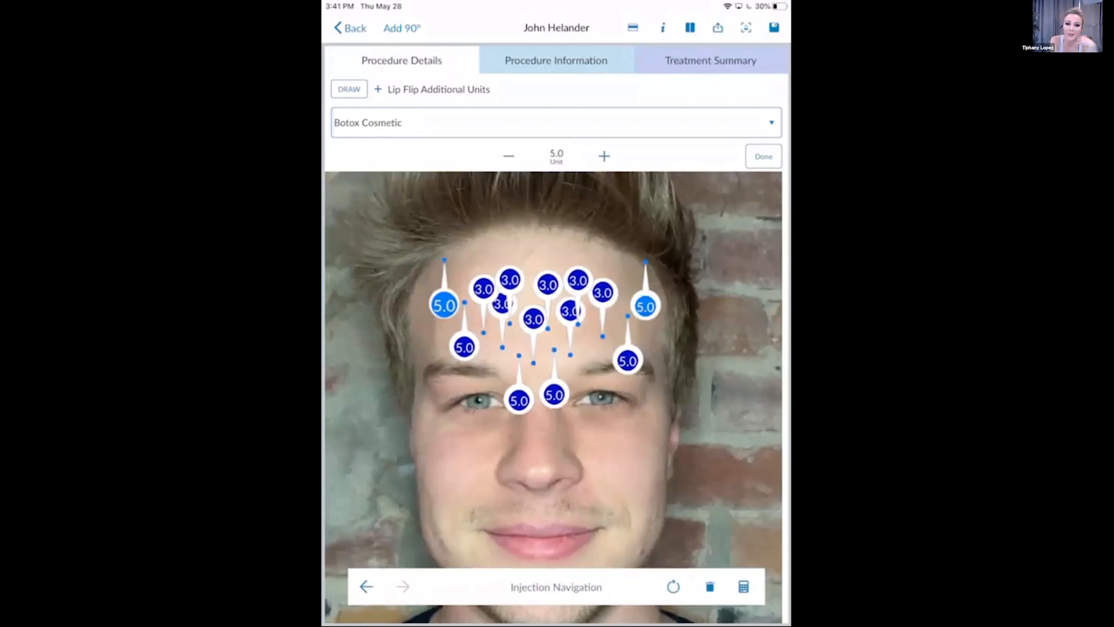
left_click(556, 122)
left_click(556, 155)
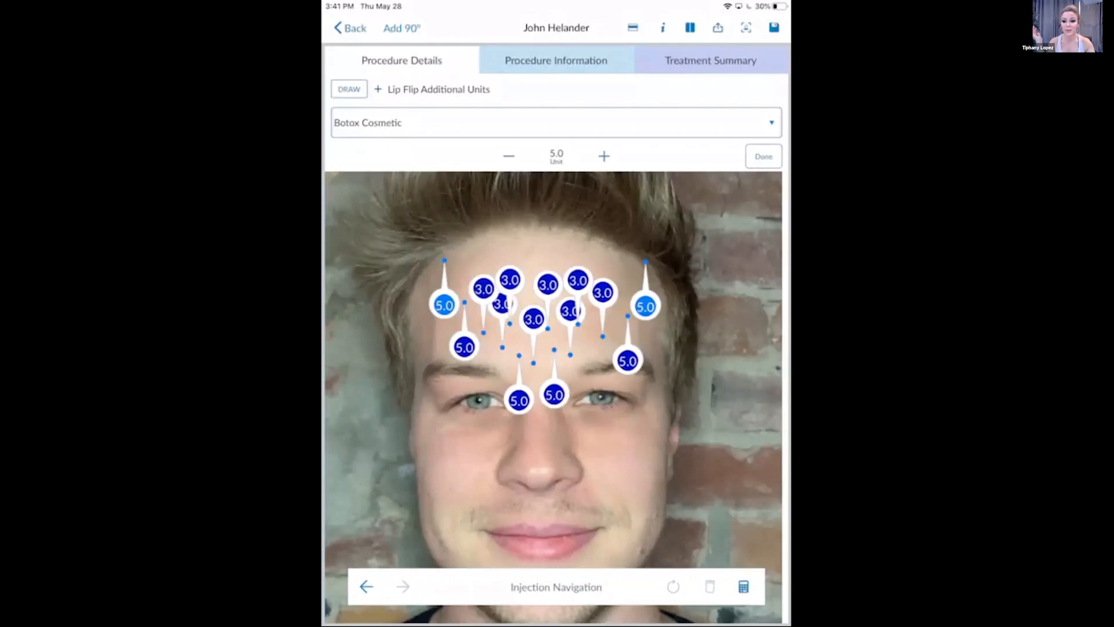
left_click(763, 156)
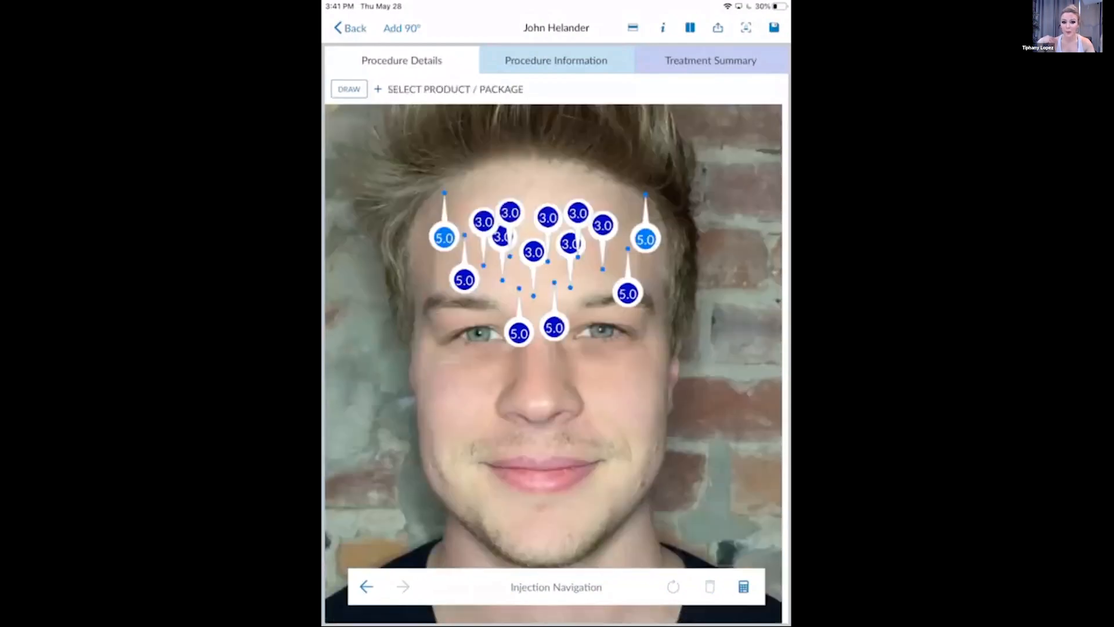
Bring the procedure's products into the current sale, sending the leftover Dysport units to the patient wallet.
left_click(773, 28)
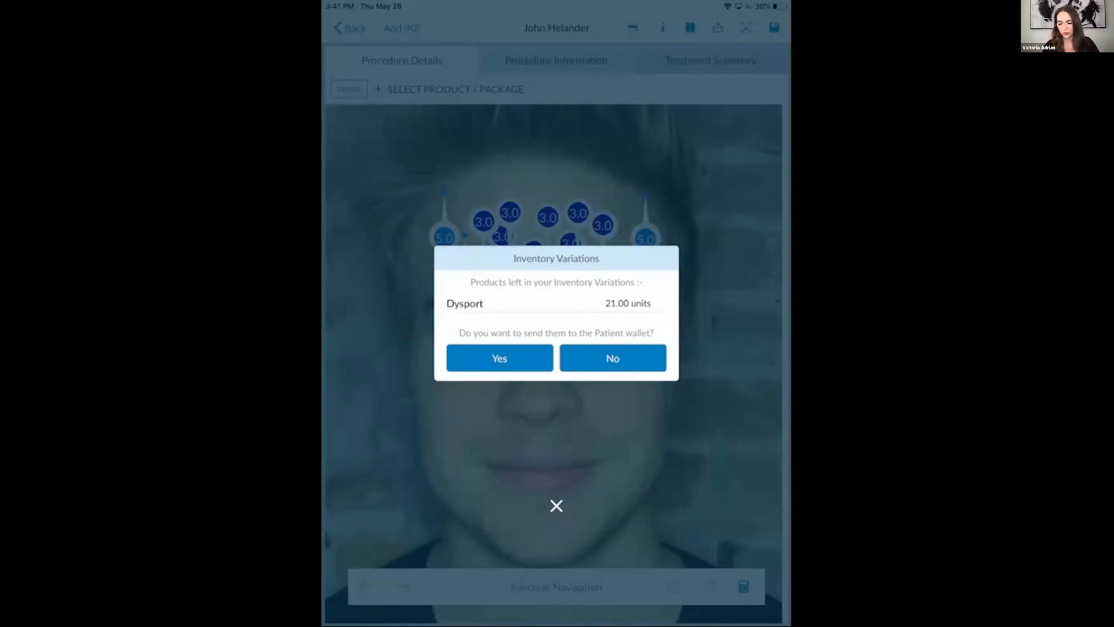
left_click(556, 506)
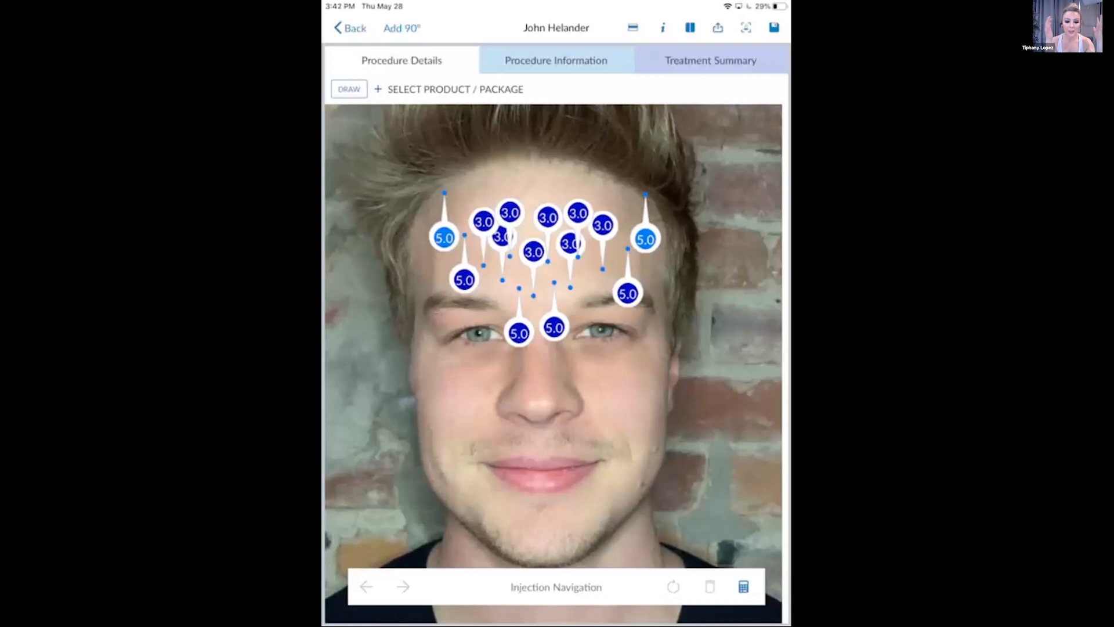
left_click(633, 27)
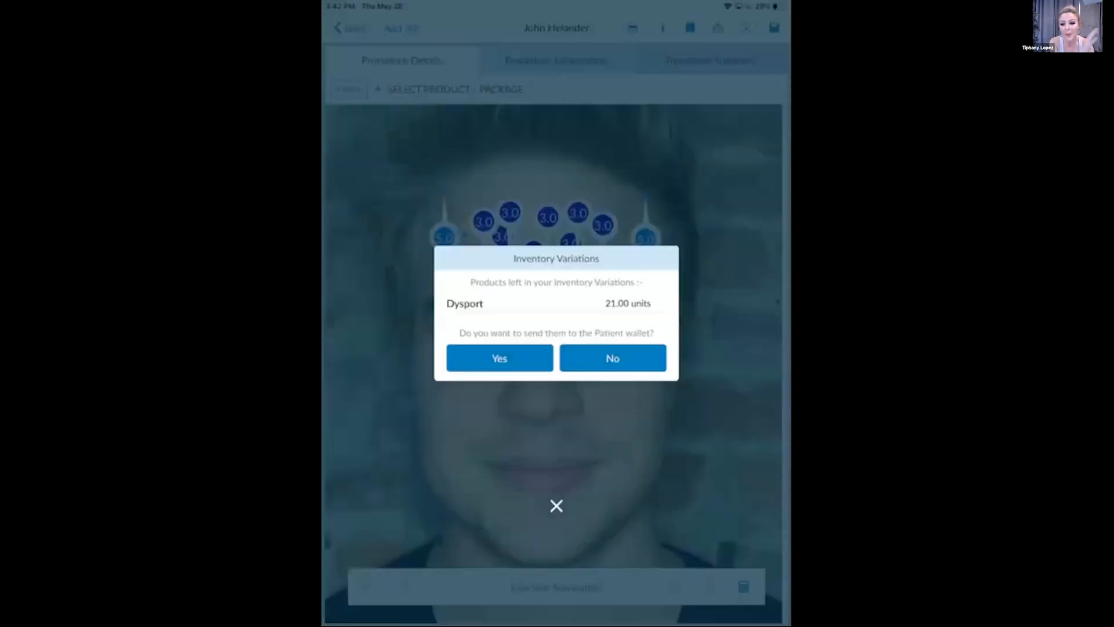
left_click(499, 358)
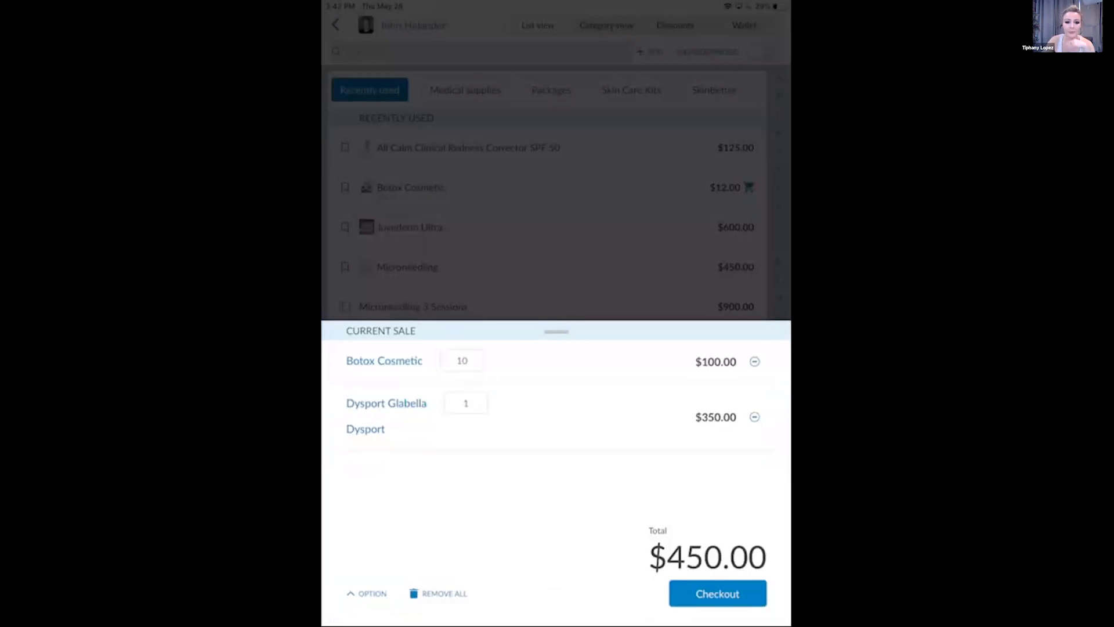
Examine the quantity, discount and complimentary options of the Botox Cosmetic item in the current sale.
left_click(384, 361)
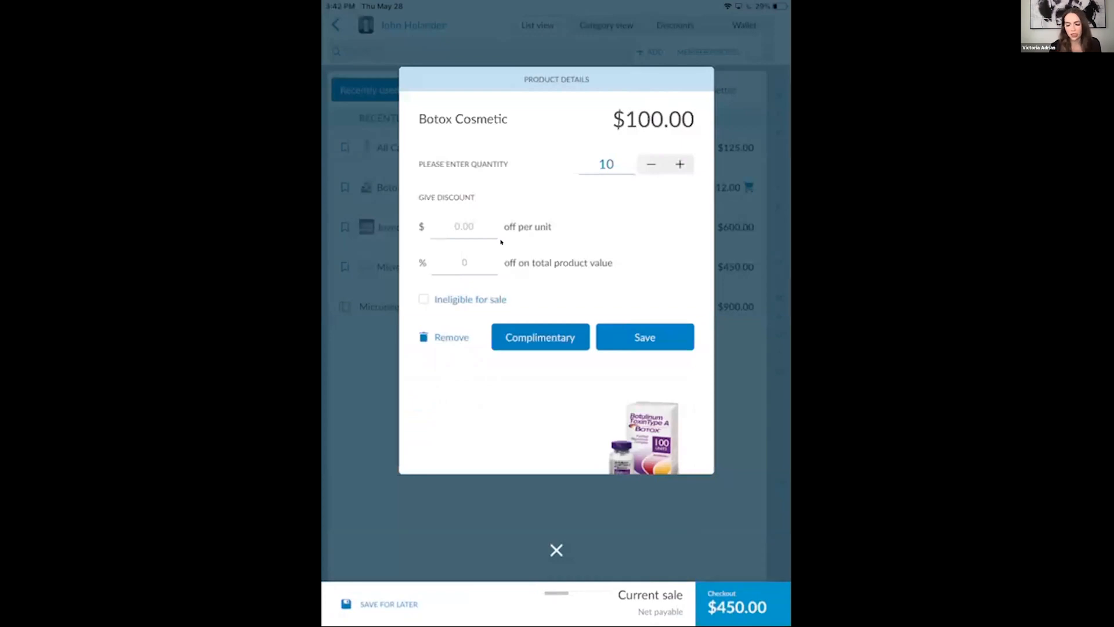
scroll(501, 241, "down", 1)
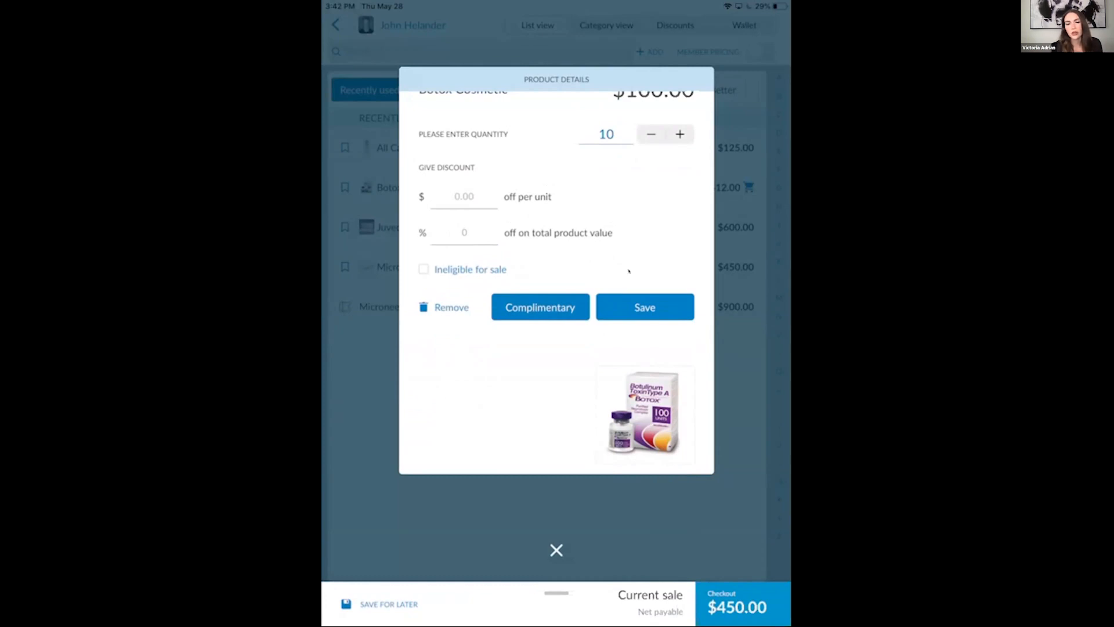
scroll(628, 270, "up", 2)
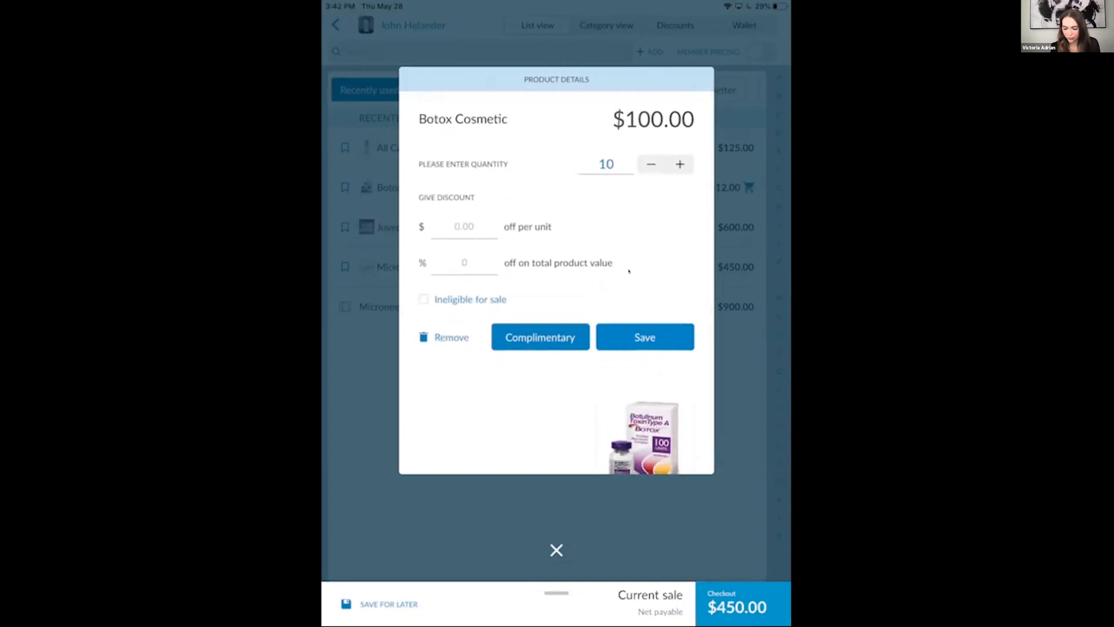
key("Escape")
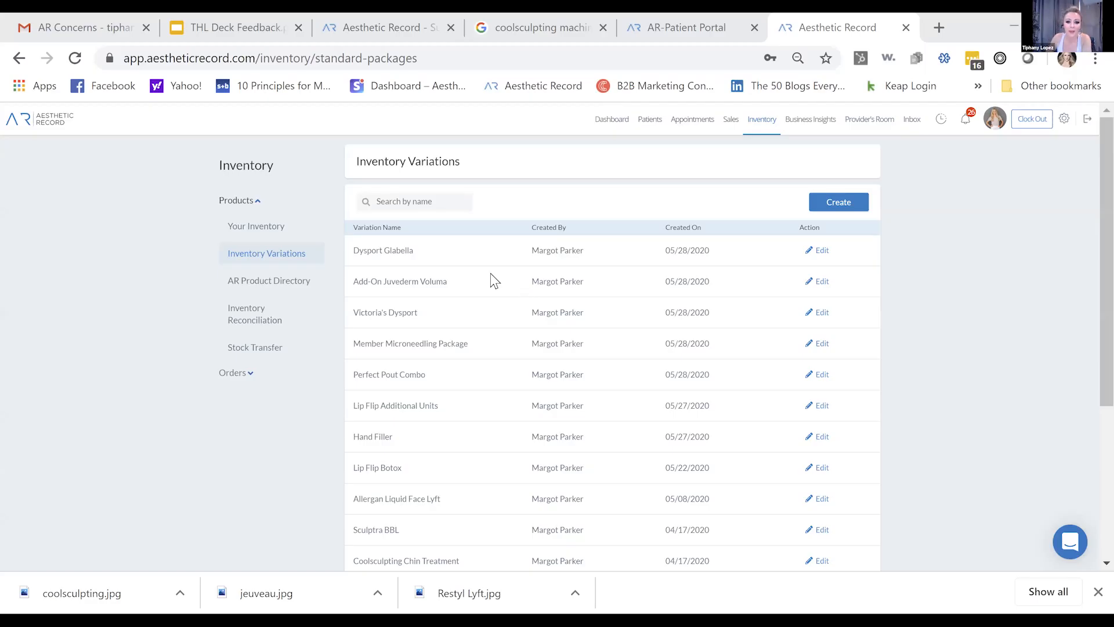
Start a new inventory variation in the Aesthetic Record web app, named "Add-On Glabella Dysport", with its price managed At Product Level.
left_click(846, 200)
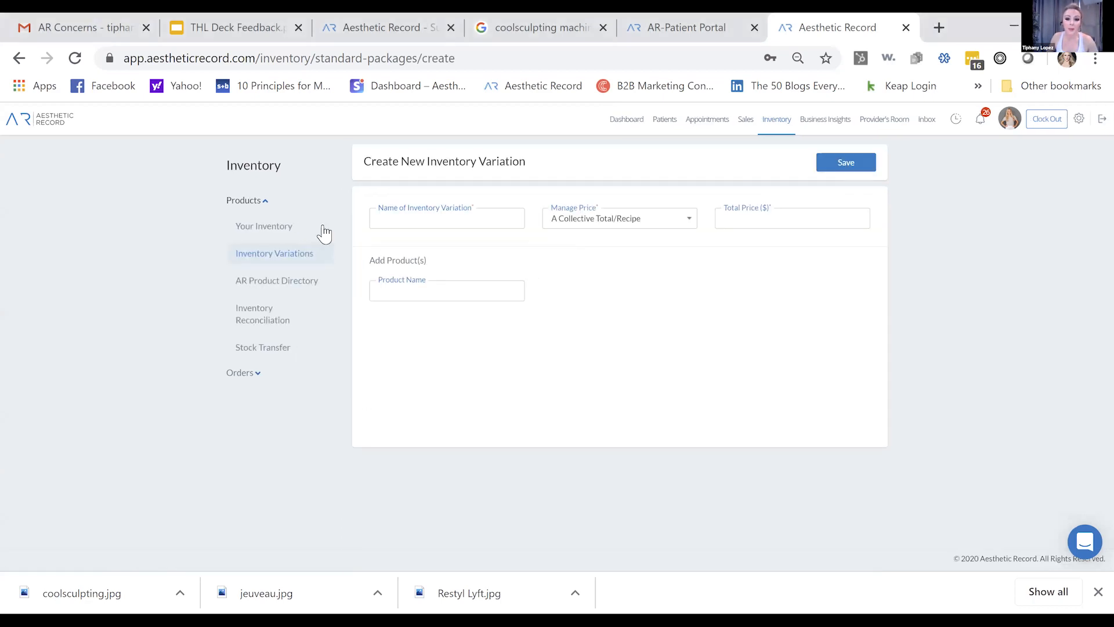
type("Add-")
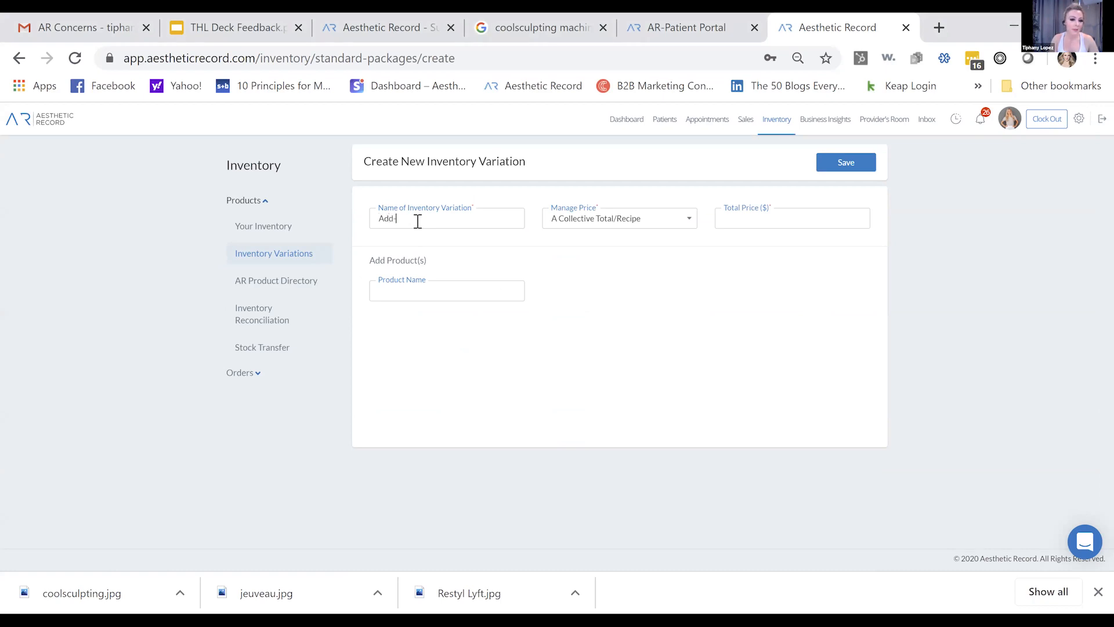
type("On Glabealla")
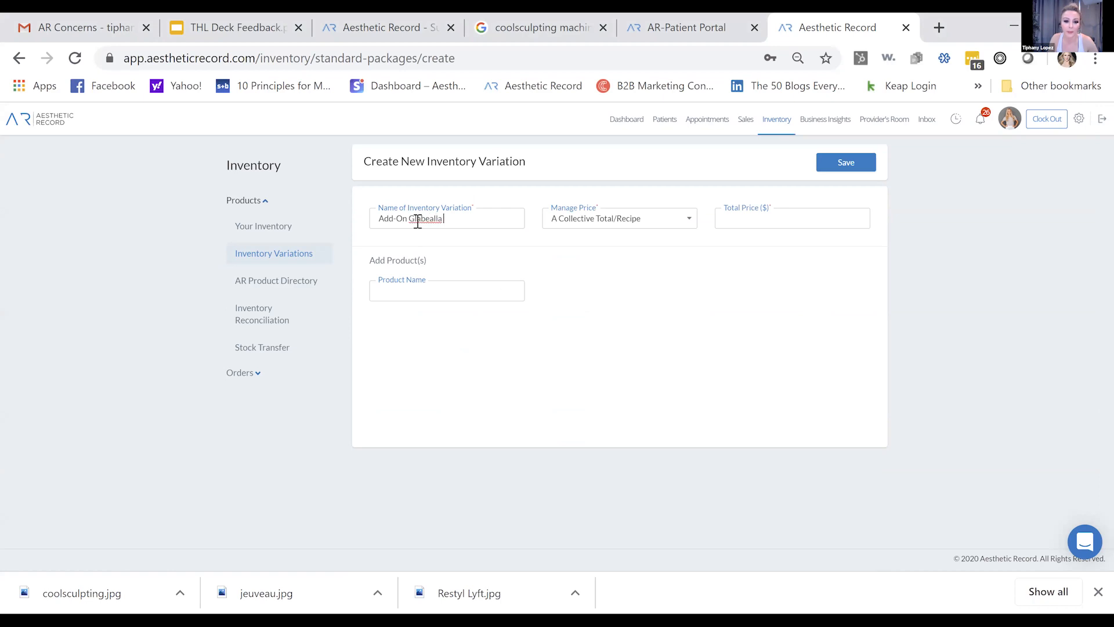
key("BackSpace")
type("la")
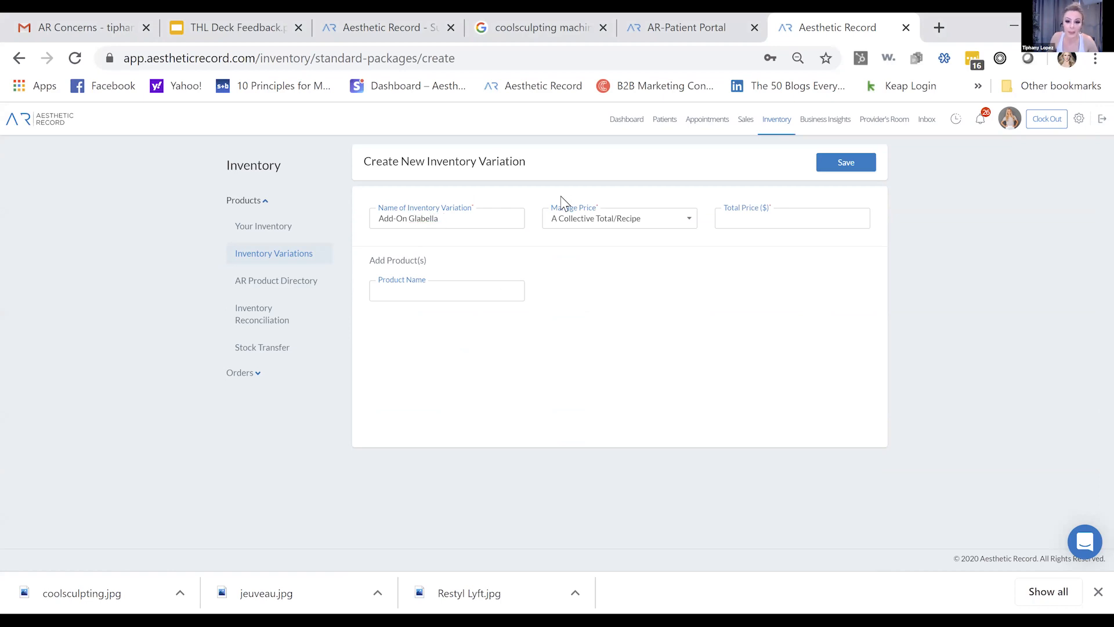
left_click(603, 223)
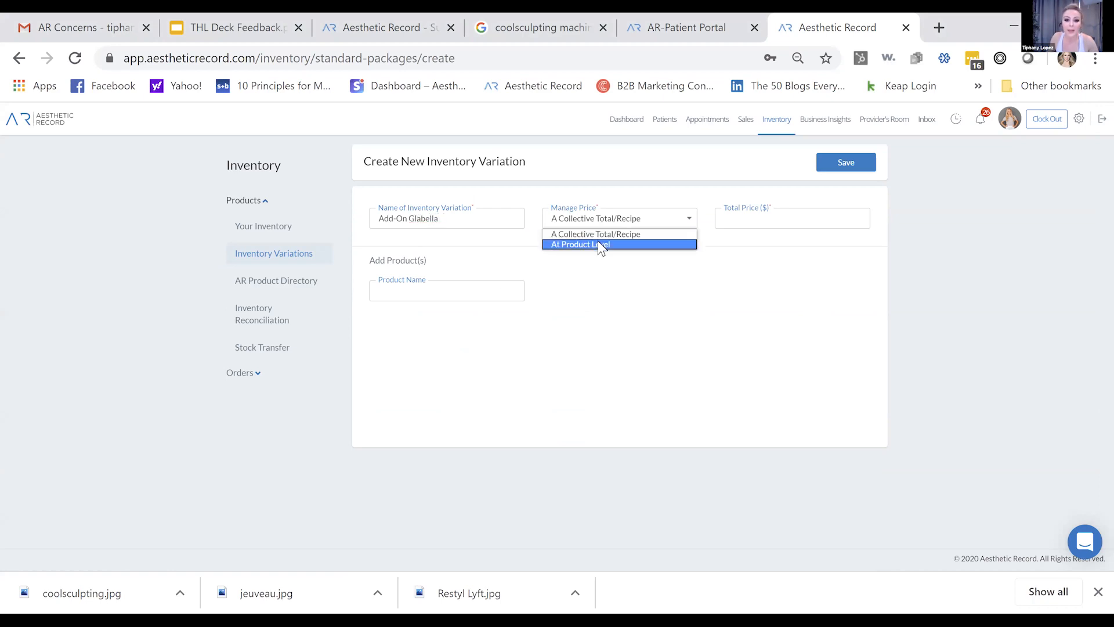
left_click(601, 244)
left_click(469, 218)
type("Dysport")
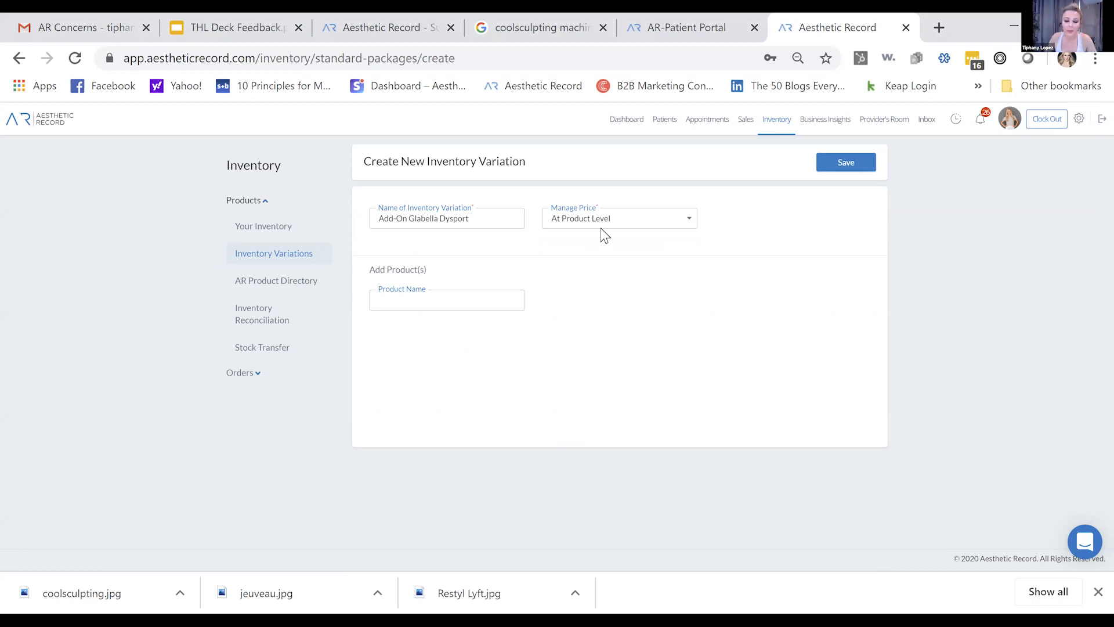
Add Dysport as the variation's product with a new price per unit of 2, and save the variation.
left_click(433, 307)
type("Dysp")
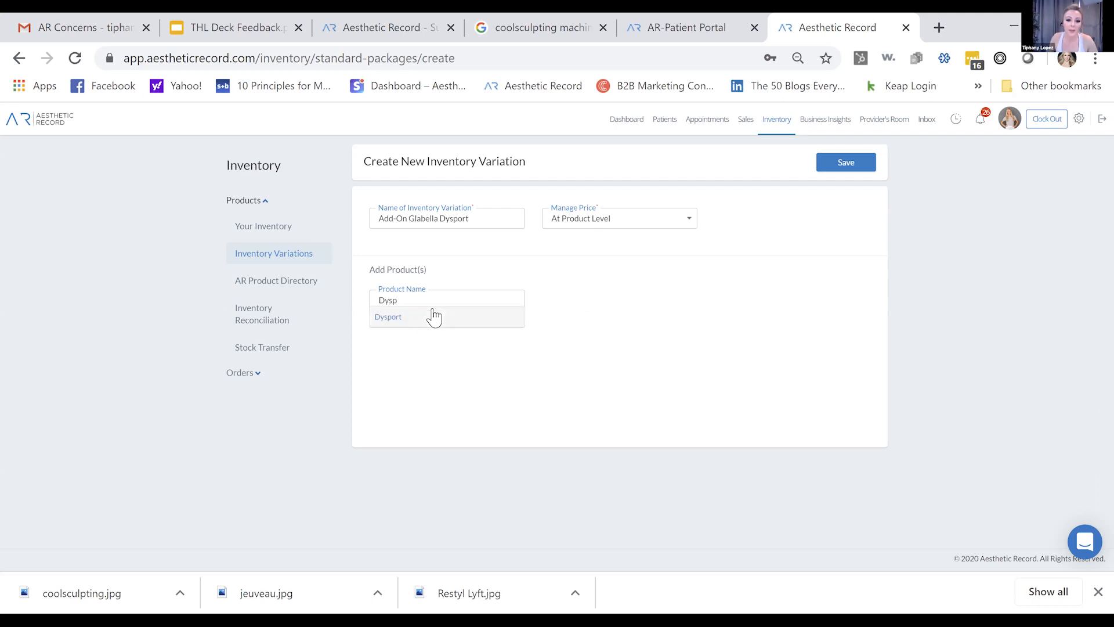
left_click(427, 317)
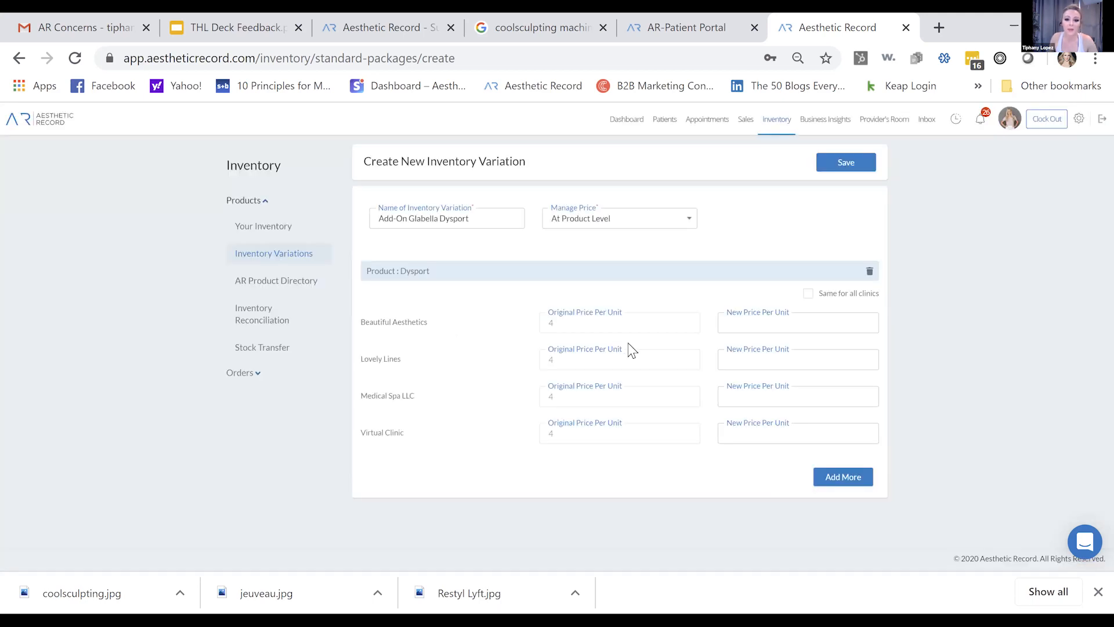
type("2")
left_click(809, 391)
left_click(815, 365)
left_click(849, 165)
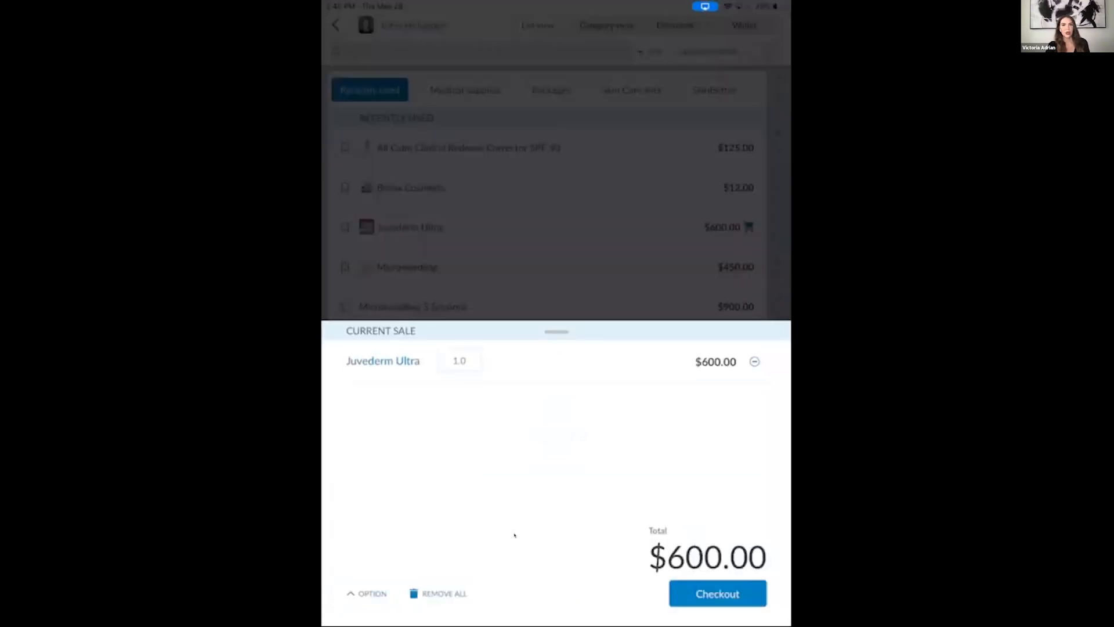
Give the Juvederm Ultra item in the iPad's current sale a 10% discount on its total product value.
left_click(373, 356)
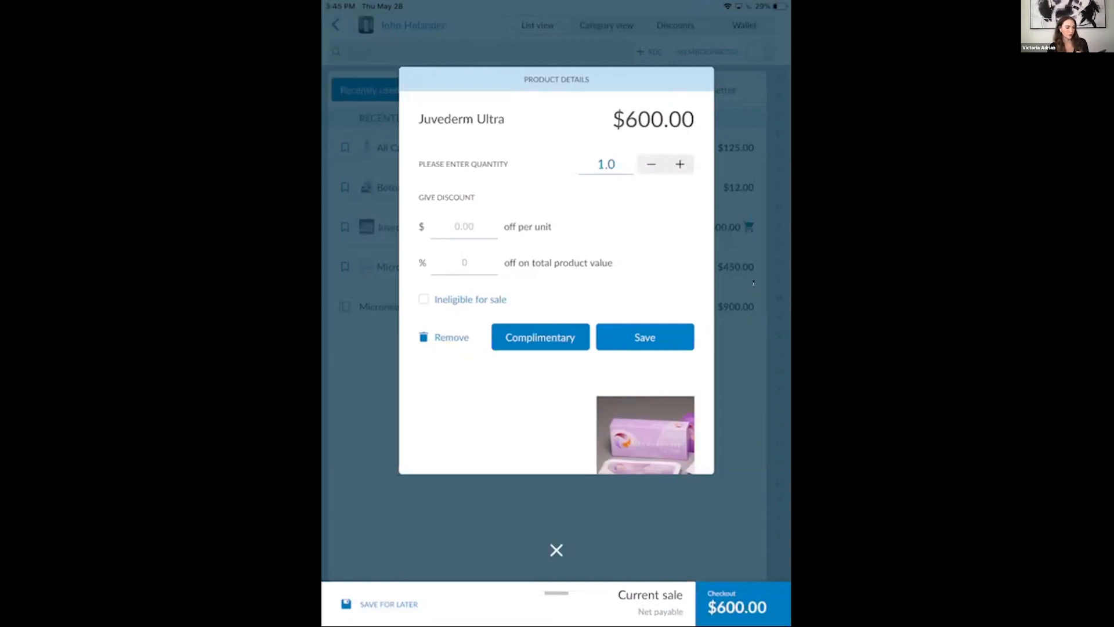
left_click(464, 227)
left_click(463, 263)
type("1")
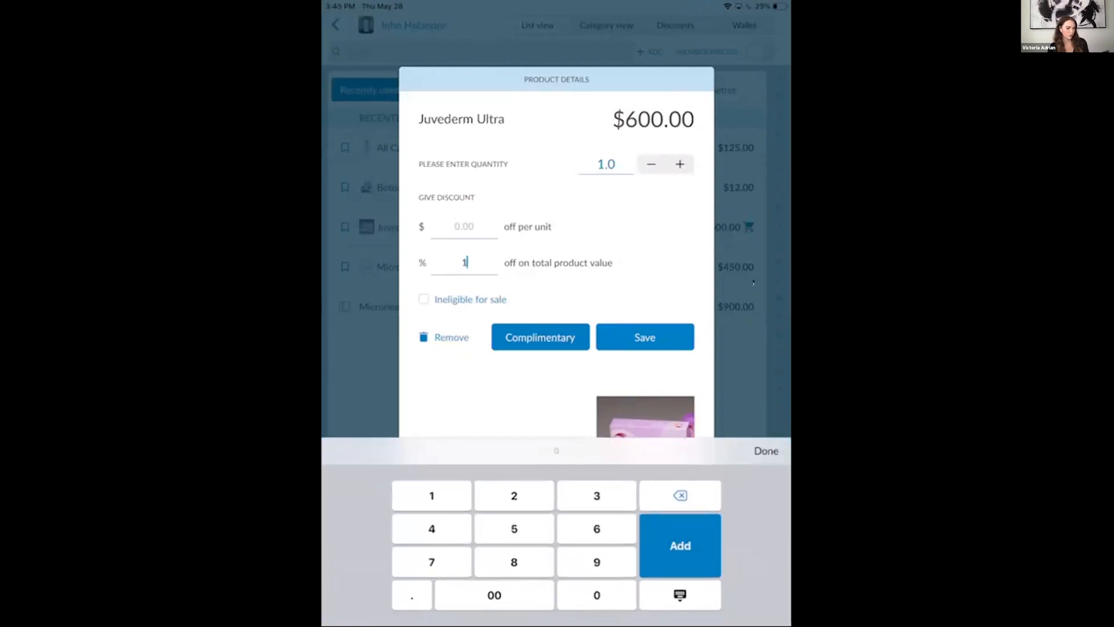
type("0")
key("Return")
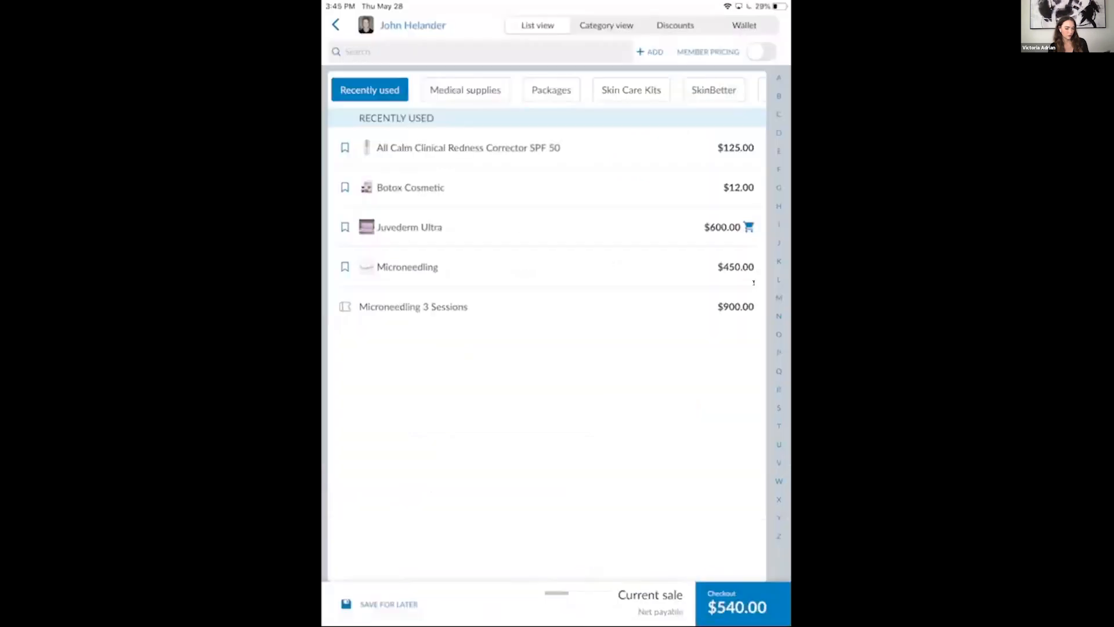
Expand the current sale and mark it for front desk checkout.
left_click(650, 601)
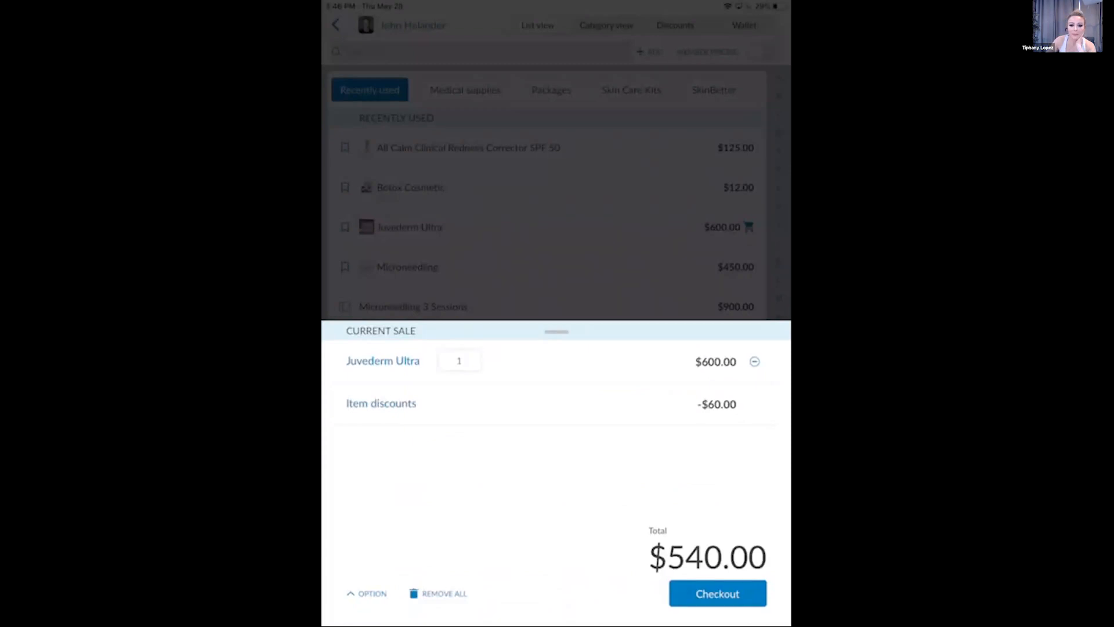
left_click(366, 593)
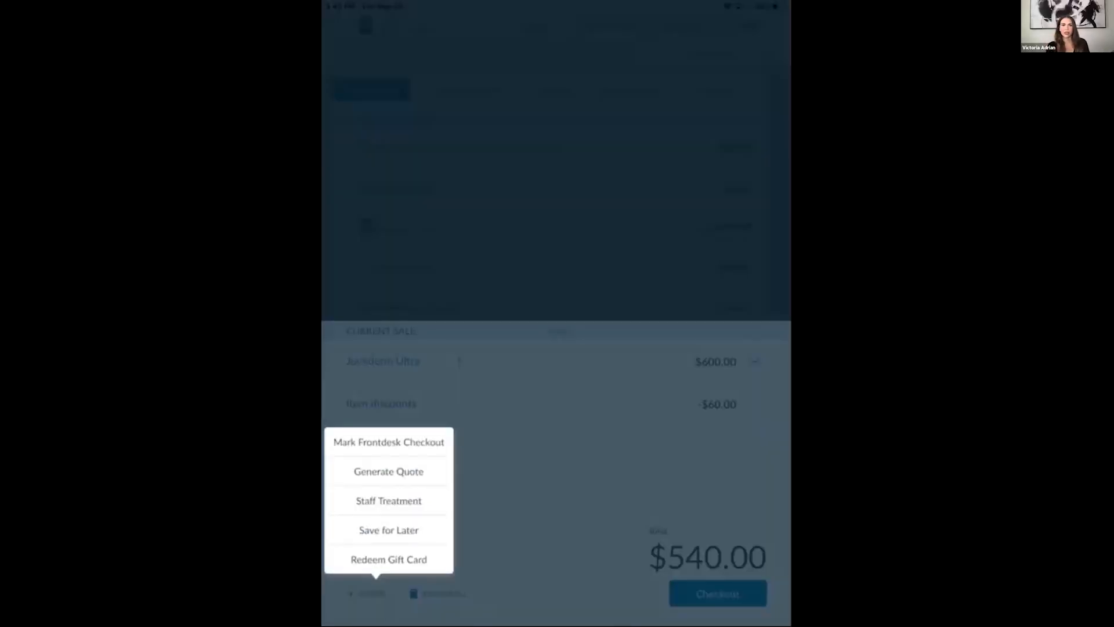
left_click(349, 443)
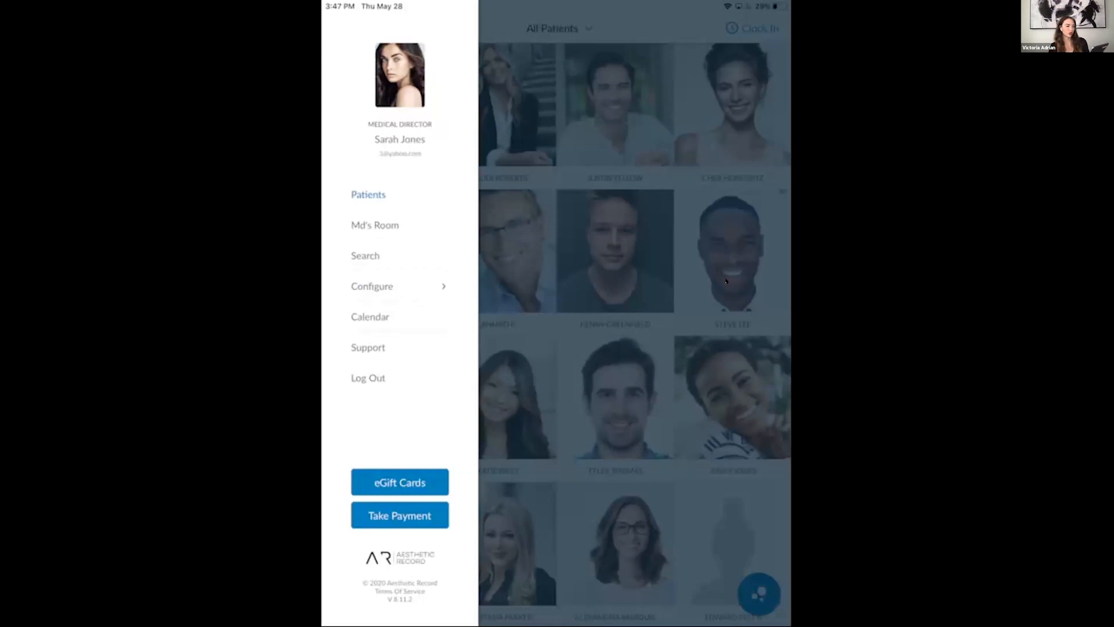
left_click(725, 281)
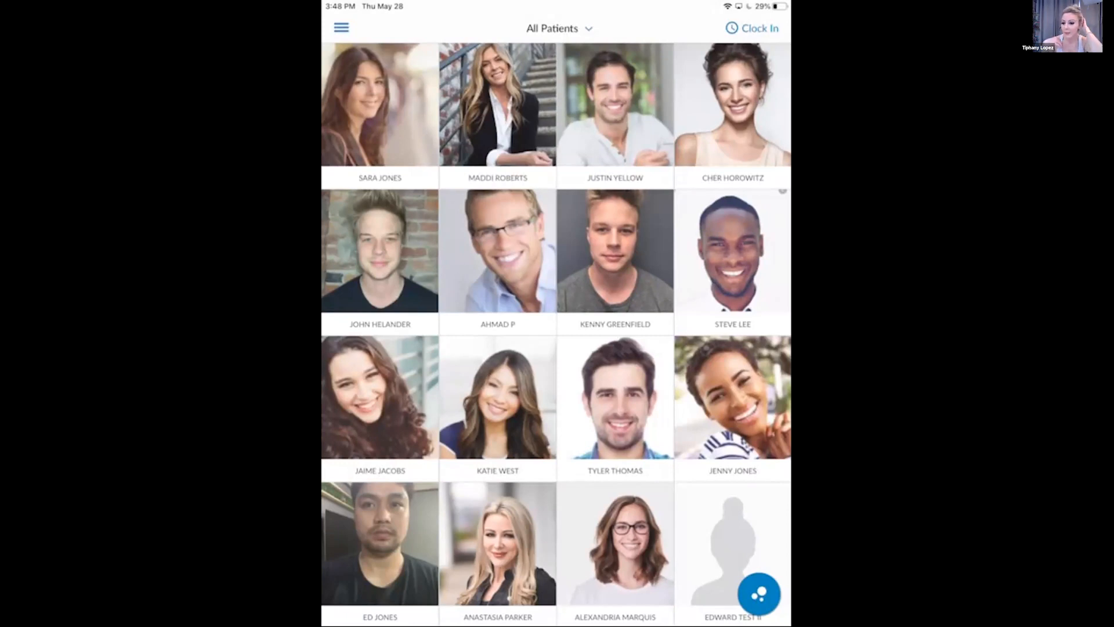
left_click(341, 27)
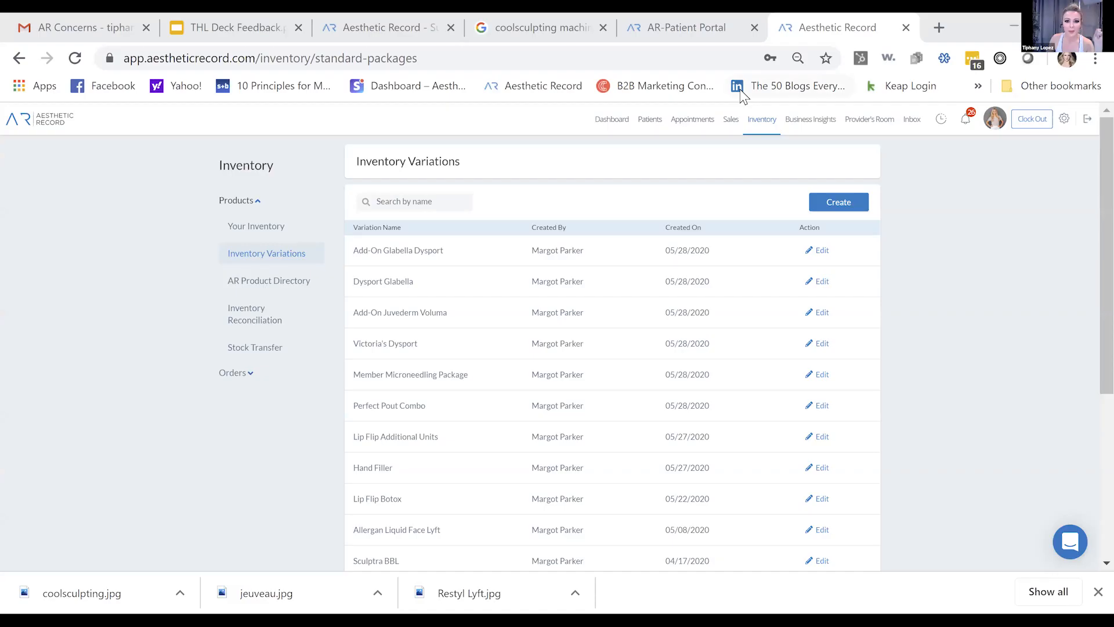
Open Botox Cosmetic in the web app's product inventory and examine its cost to company and unit settings.
left_click(264, 230)
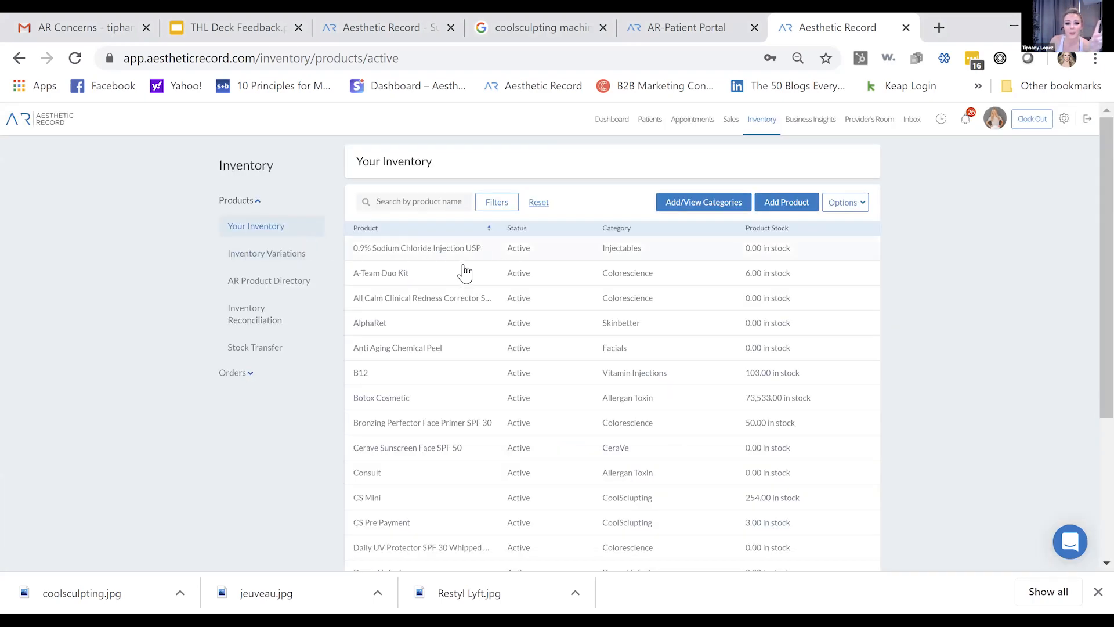
left_click(454, 400)
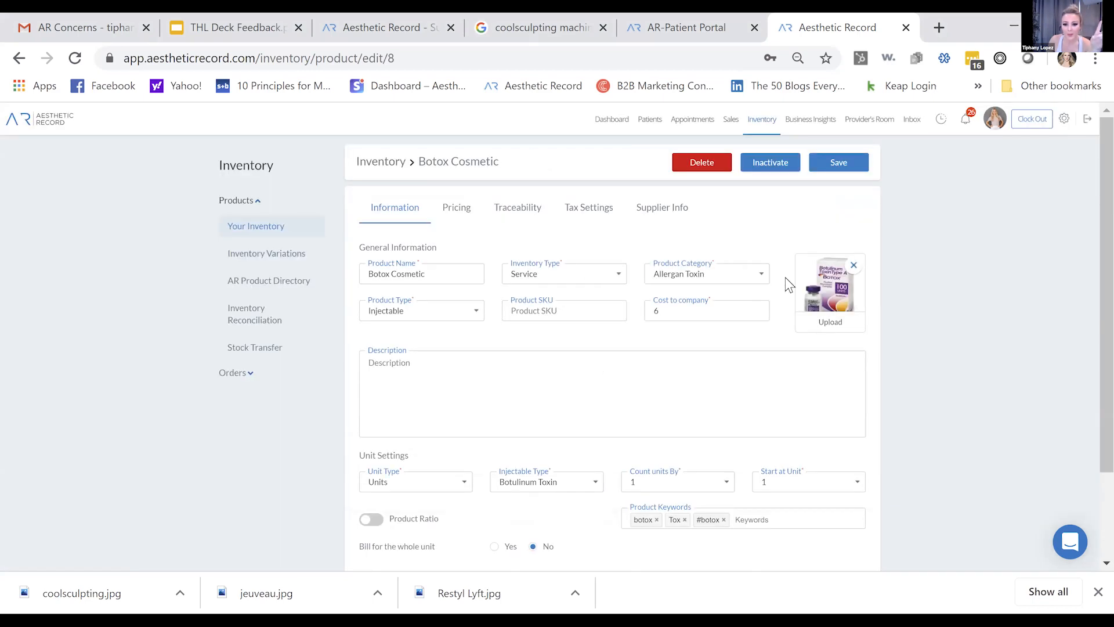
double_click(654, 310)
left_click(661, 369)
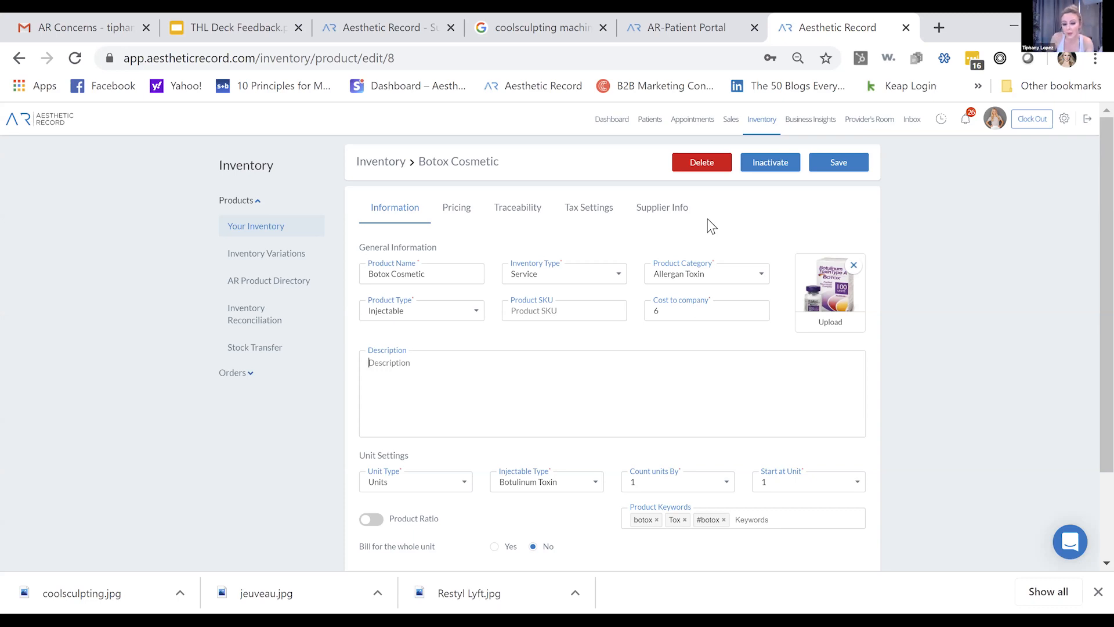
scroll(749, 376, "down", 1)
scroll(632, 132, "down", 2)
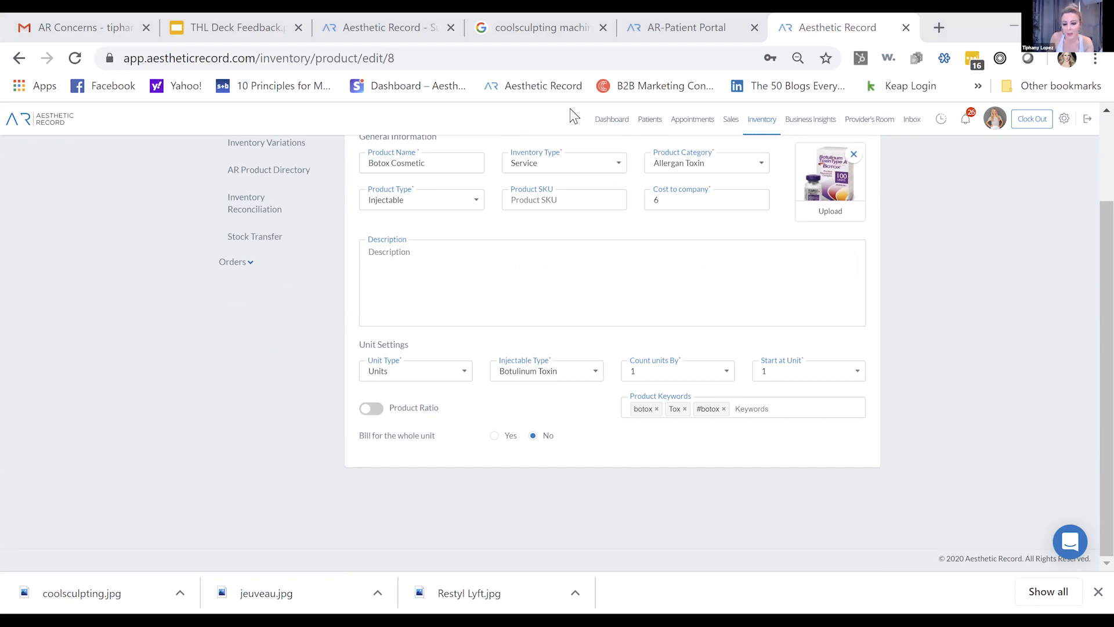
scroll(632, 272, "up", 1)
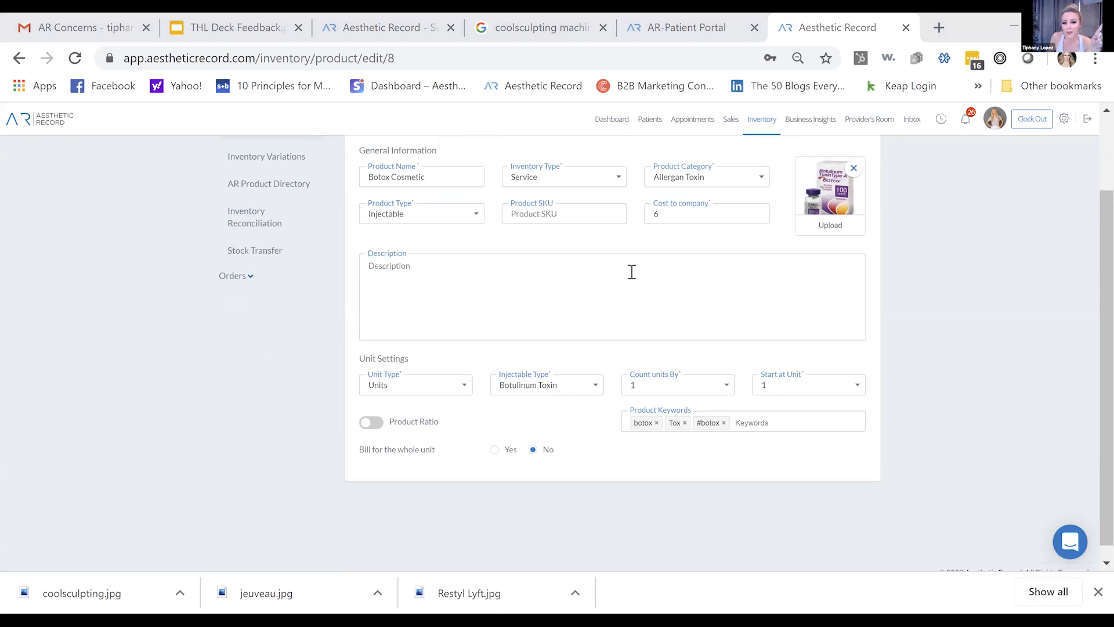
scroll(632, 272, "up", 2)
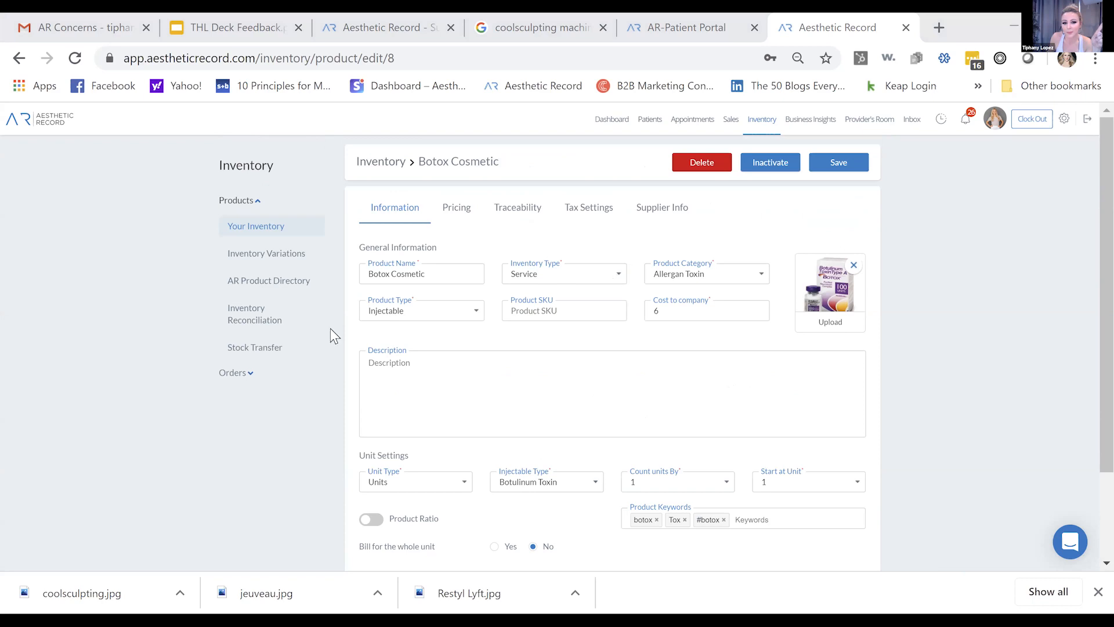
Search the purchase orders for "allerga", clear the search, and view the supplier list.
left_click(236, 374)
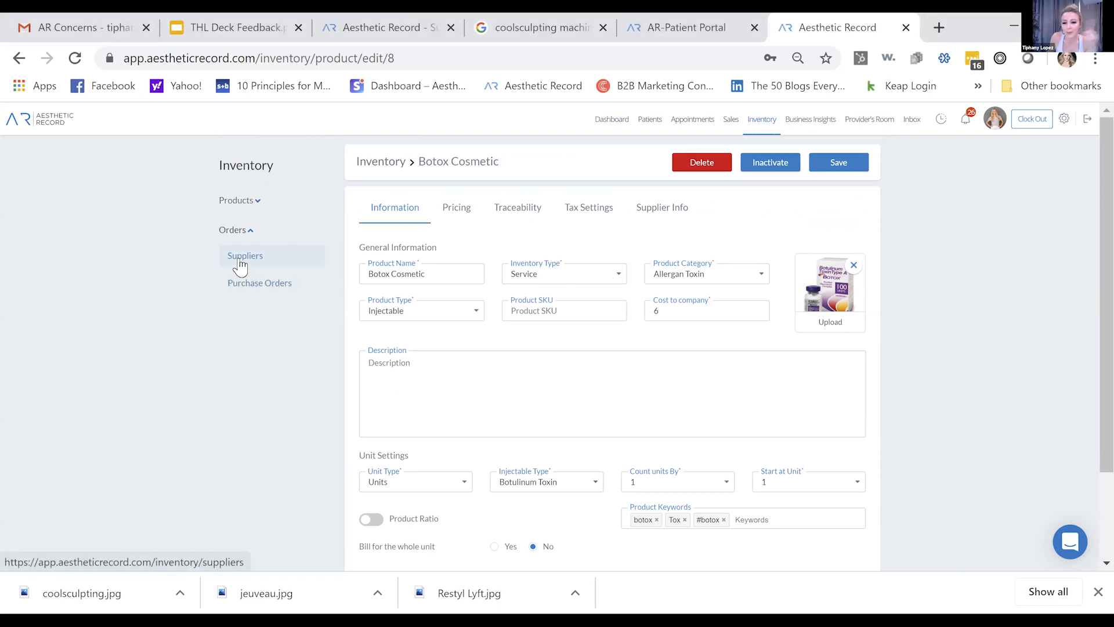
left_click(235, 293)
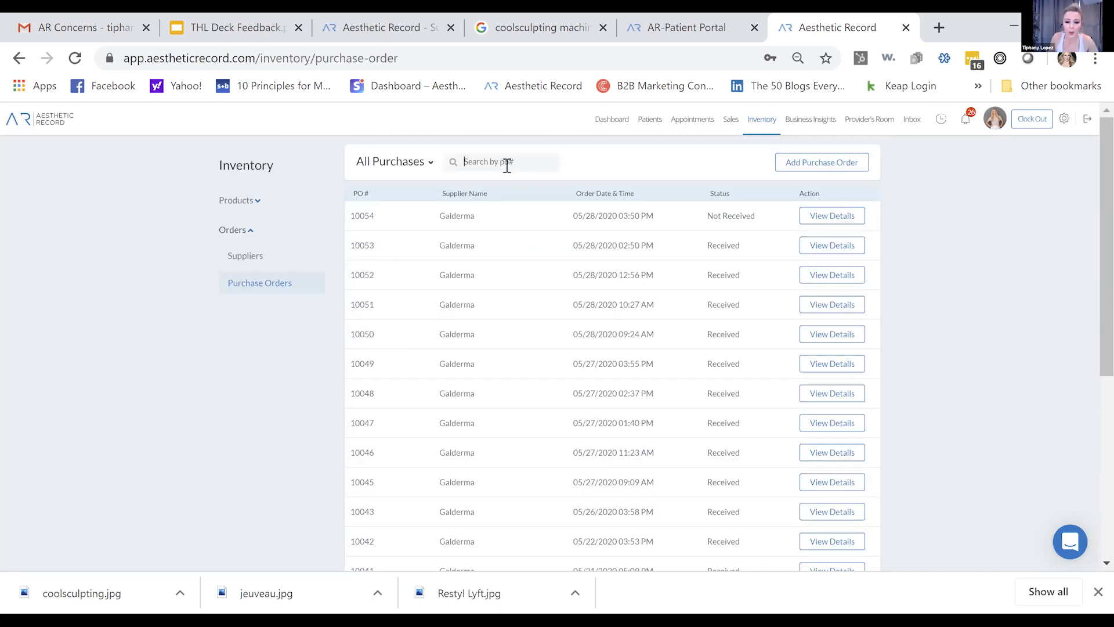
type("aller")
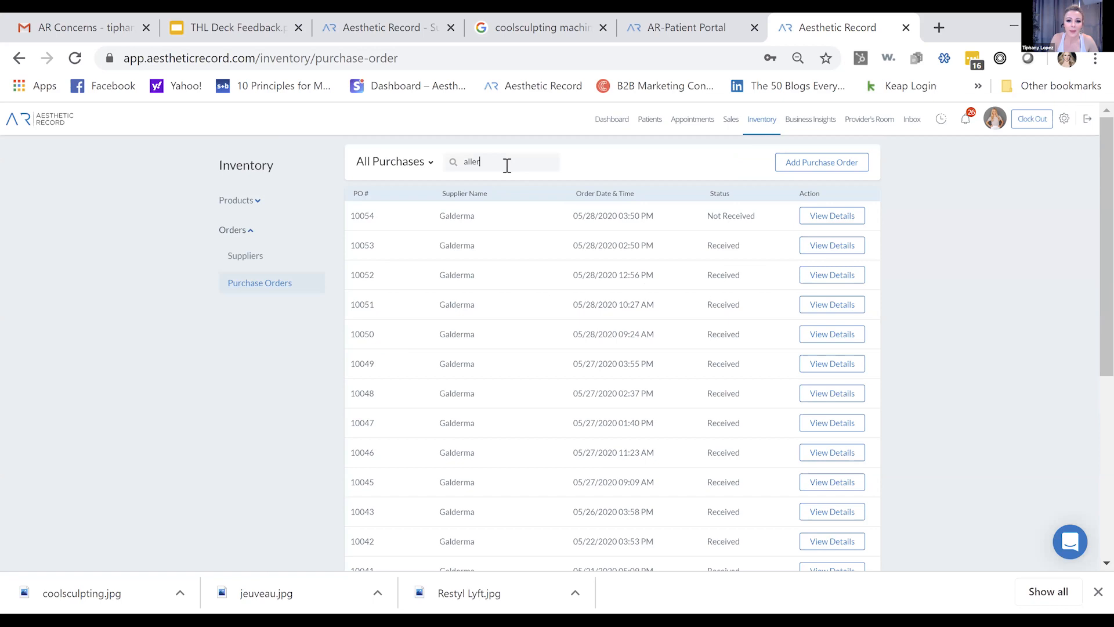
type("ga")
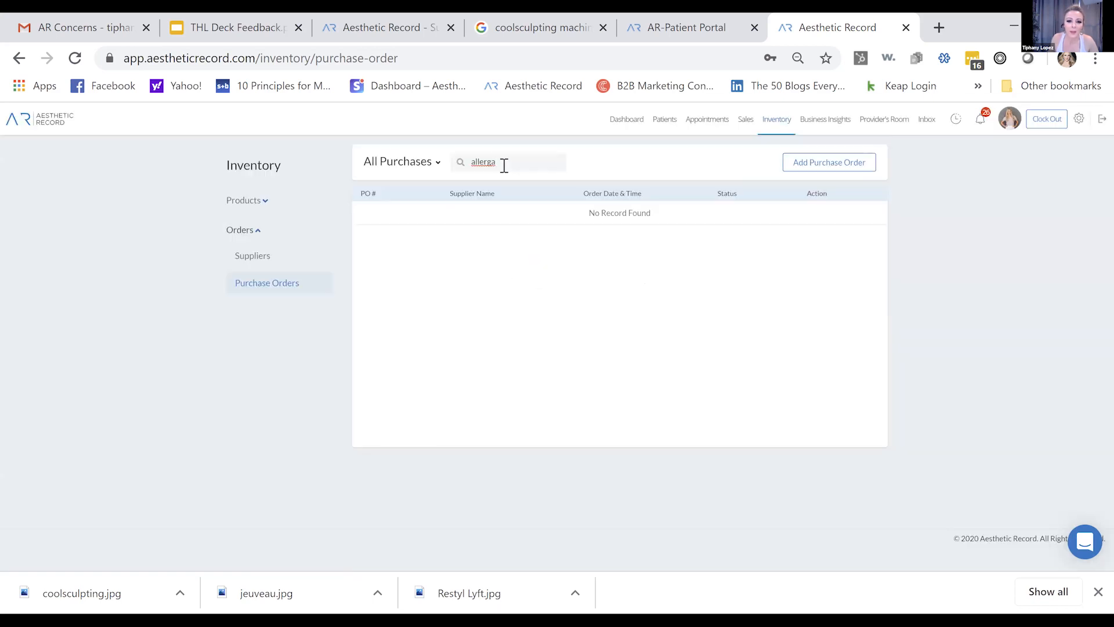
key("BackSpace")
key("BackSpace")
key("BackSpace")
key("BackSpace")
key("BackSpace")
key("BackSpace")
key("BackSpace")
left_click(250, 255)
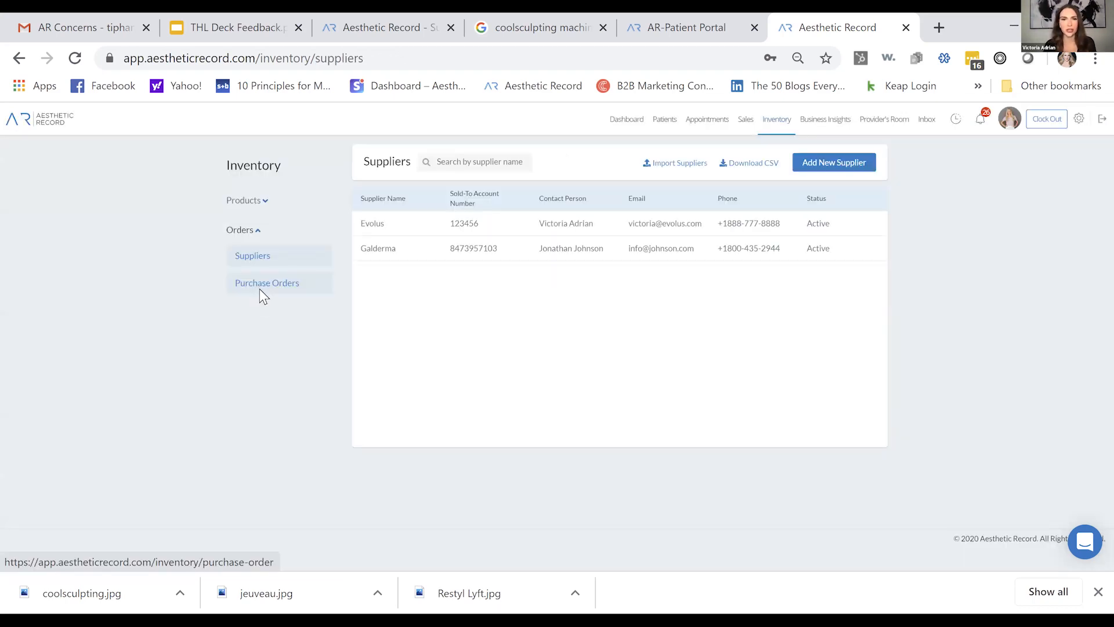
Receive 100 units of Dysport on the unreceived Galderma purchase order, entering an invoice number and batch ID M3943943.
left_click(260, 288)
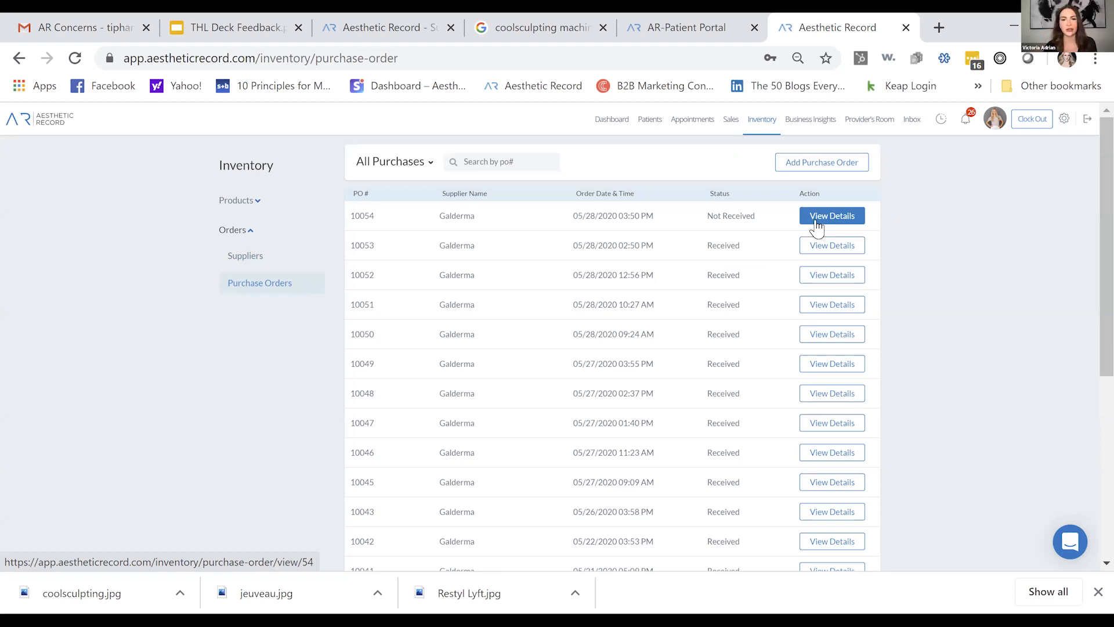
left_click(816, 219)
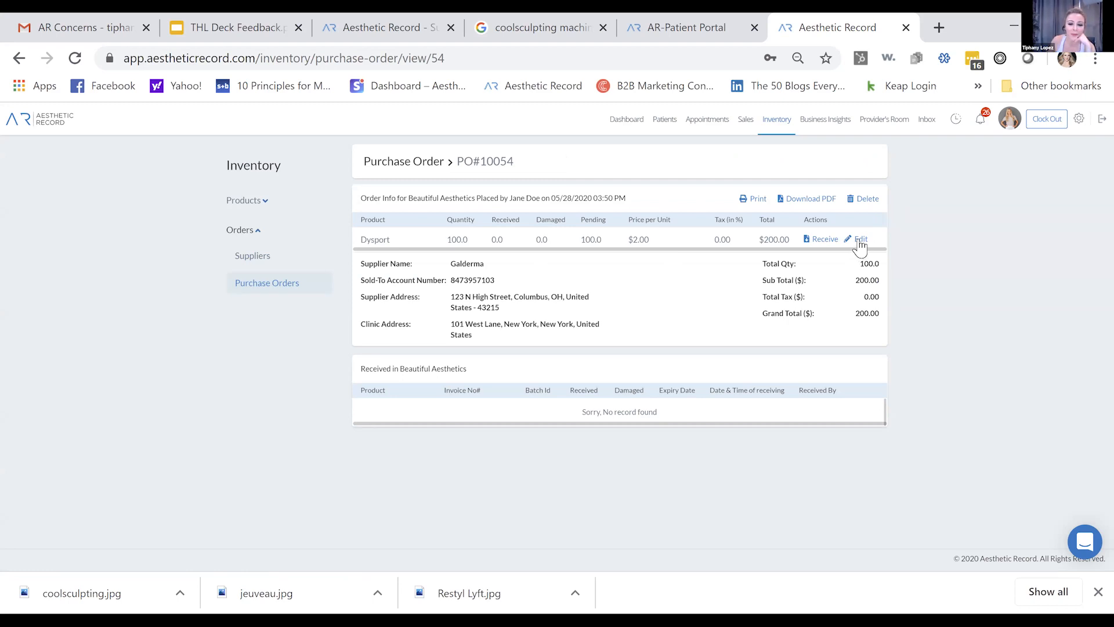
left_click(823, 240)
left_click(532, 242)
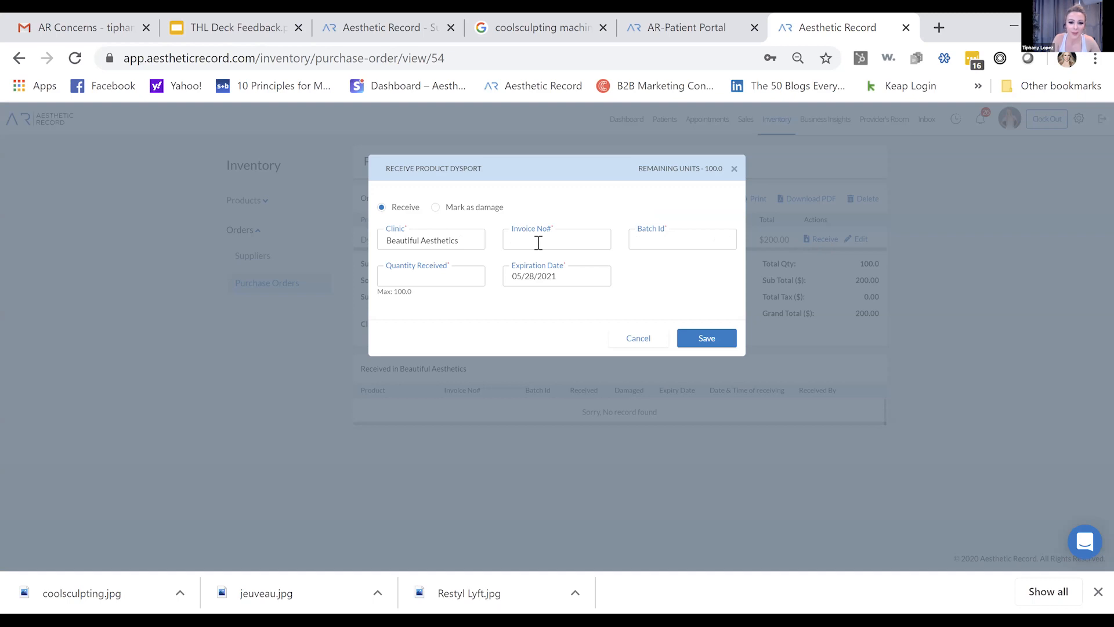
type("956847738")
left_click(673, 239)
type("M3943943")
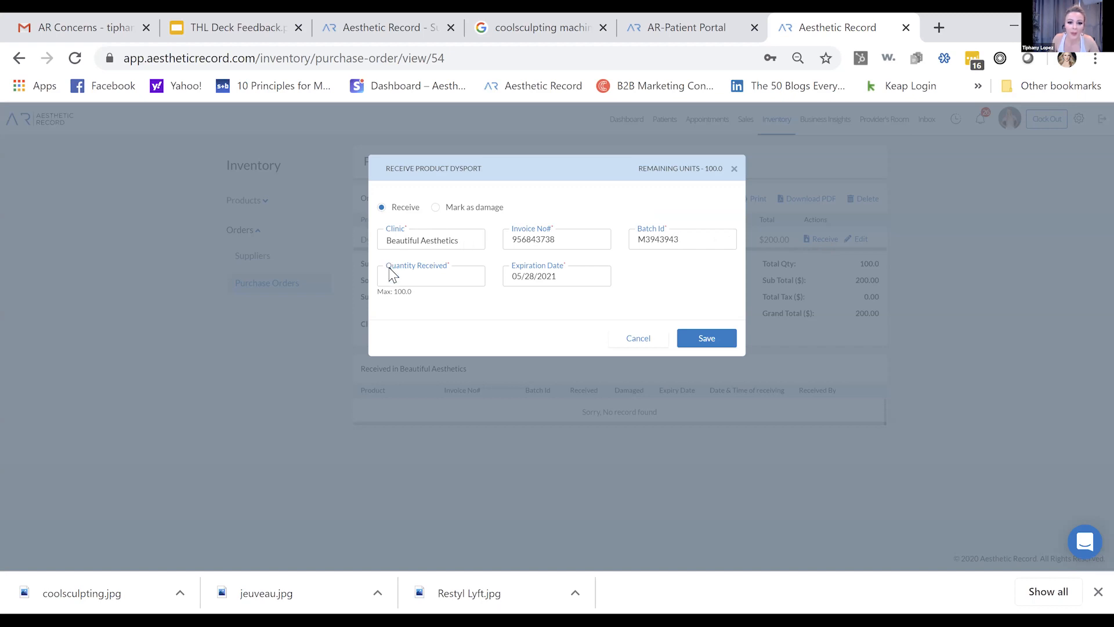
type("100")
left_click(700, 337)
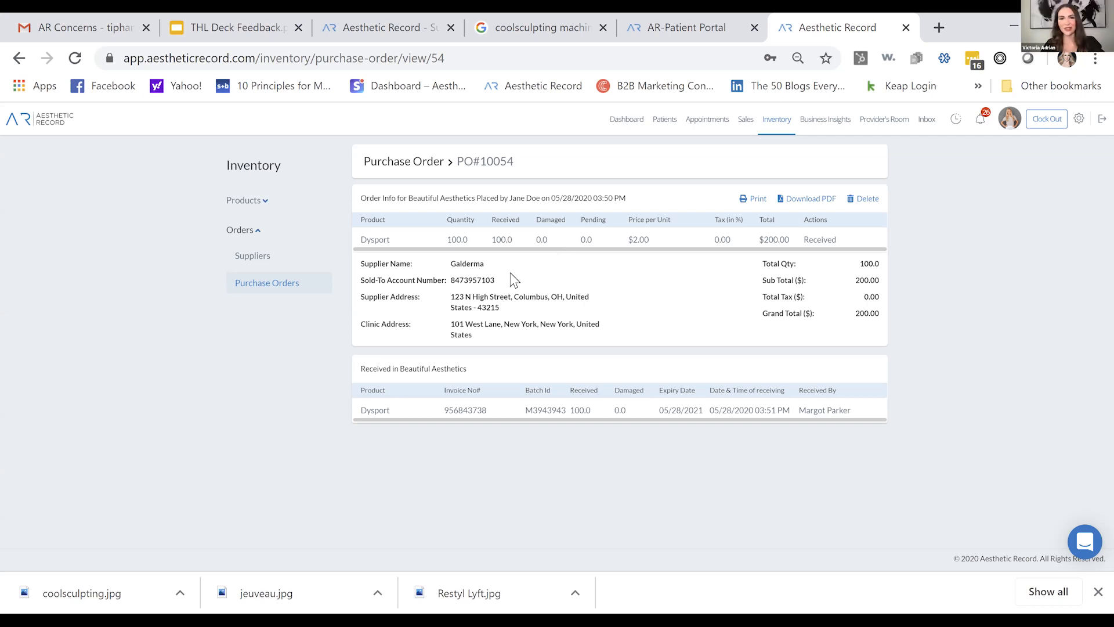
Start a new purchase order from supplier Galderma for the Lovely Lines clinic, with the note "COVID Dysport discount".
left_click(260, 287)
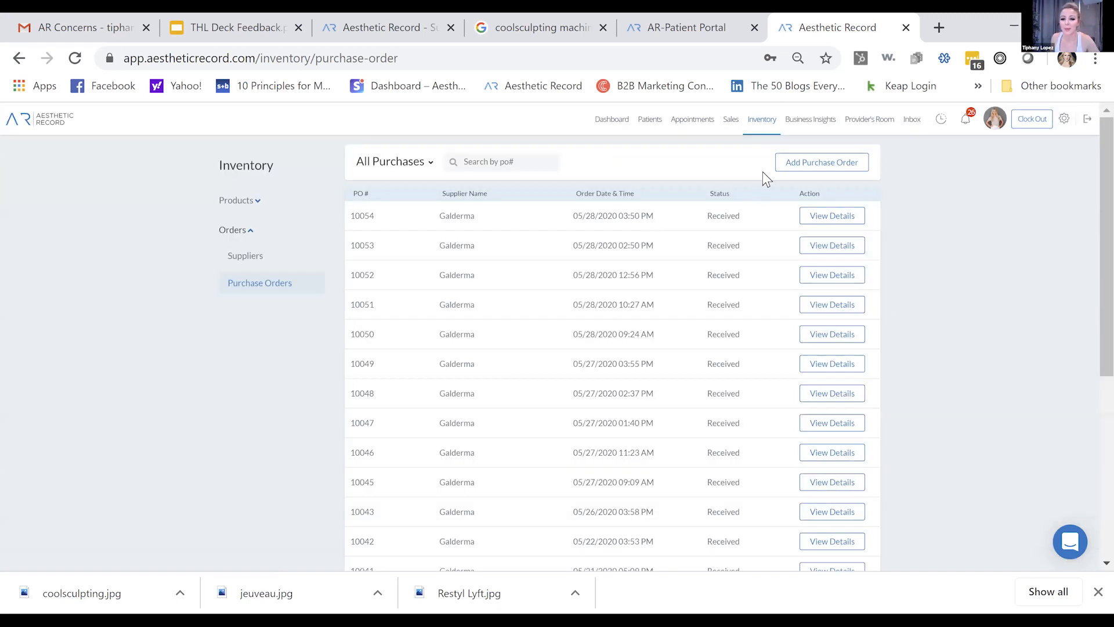
left_click(785, 163)
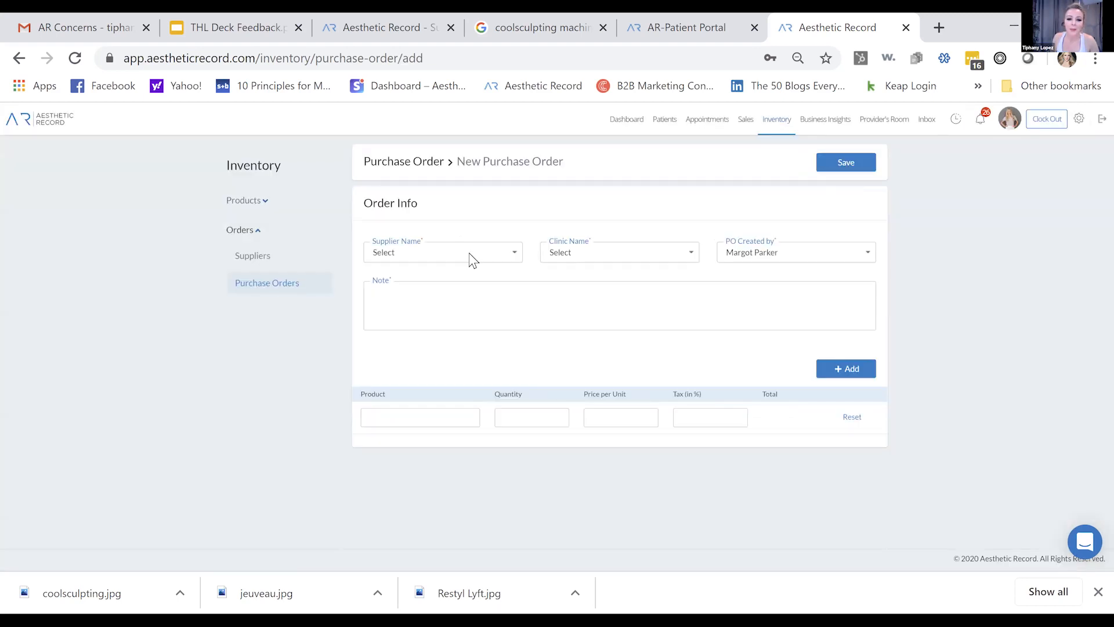
left_click(469, 253)
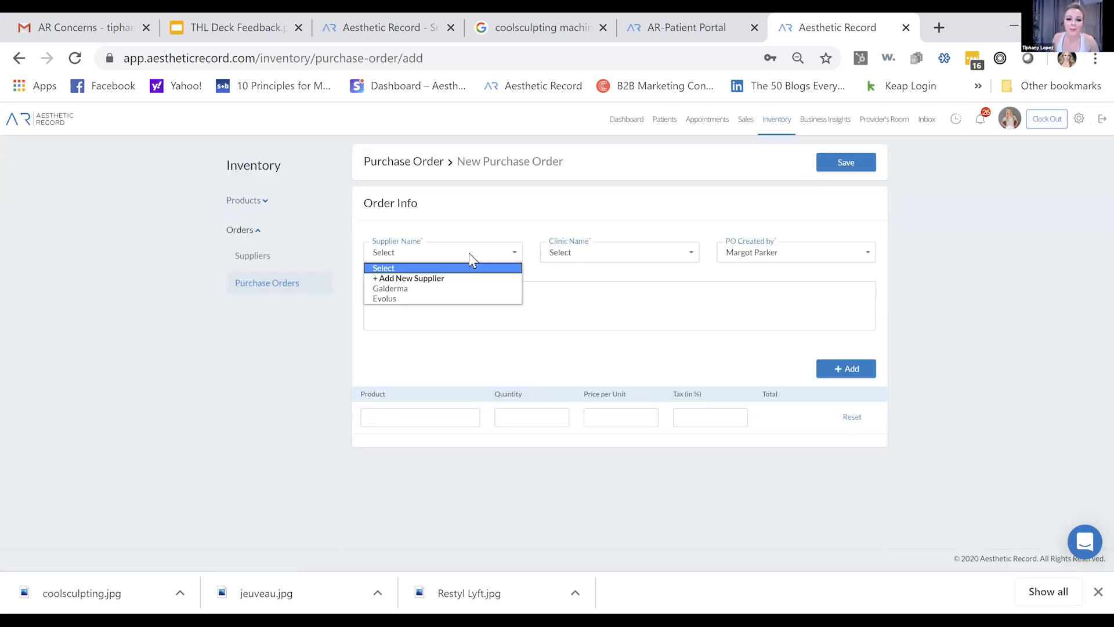
left_click(454, 288)
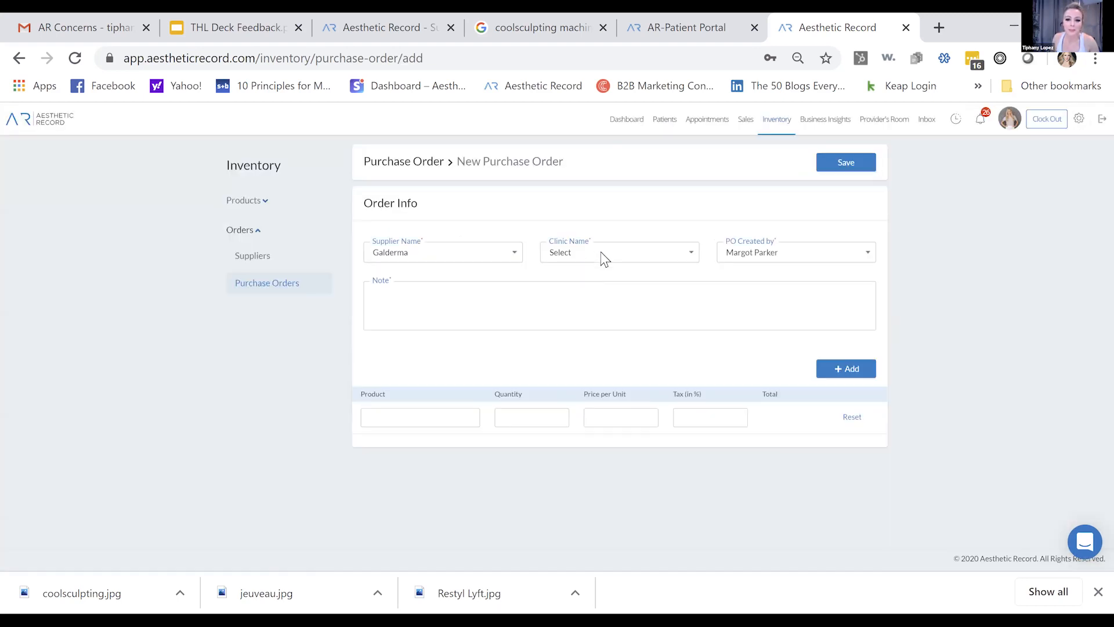
left_click(601, 257)
left_click(664, 287)
left_click(536, 304)
type("COVID")
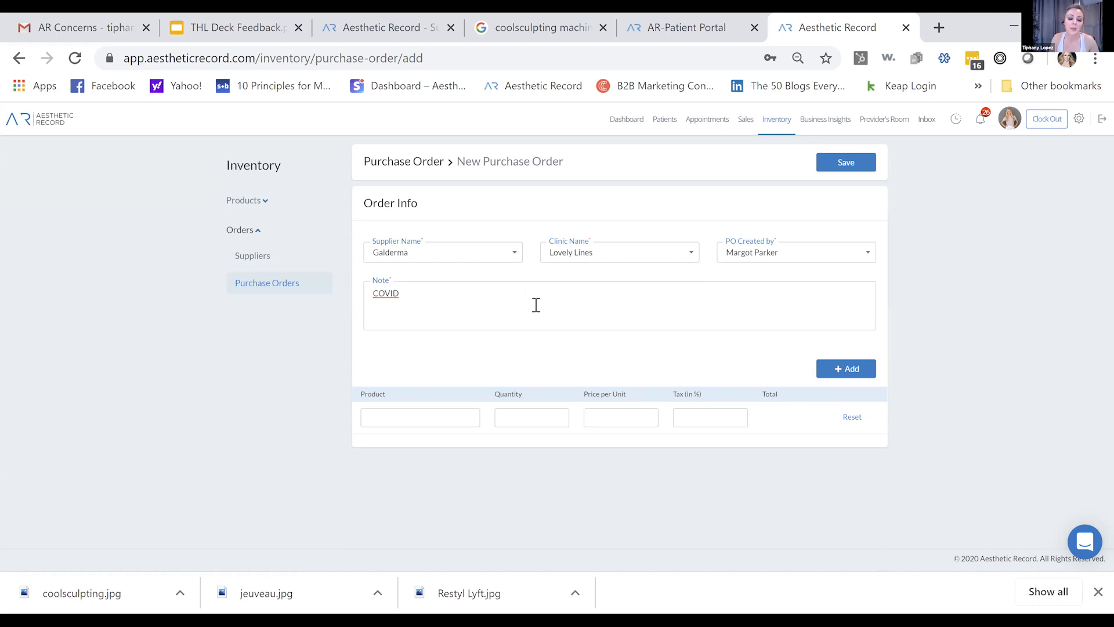
type(" Dysport discount")
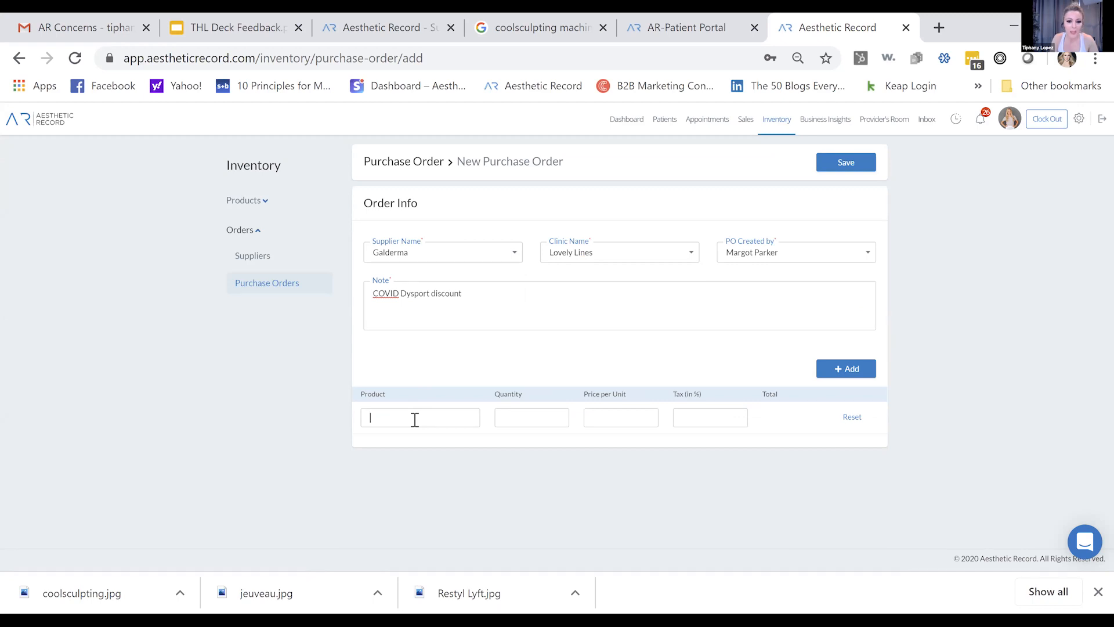
Add Dysport to the order with quantity 10, price per unit 400 and tax 0, and save the purchase order.
type("Dy")
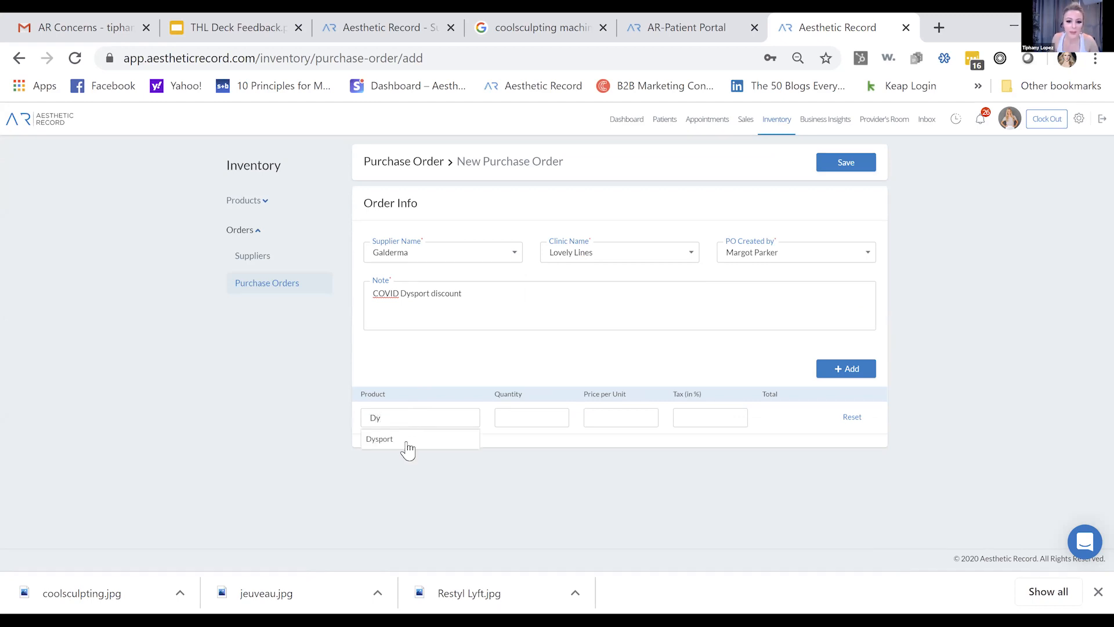
left_click(407, 441)
left_click(539, 417)
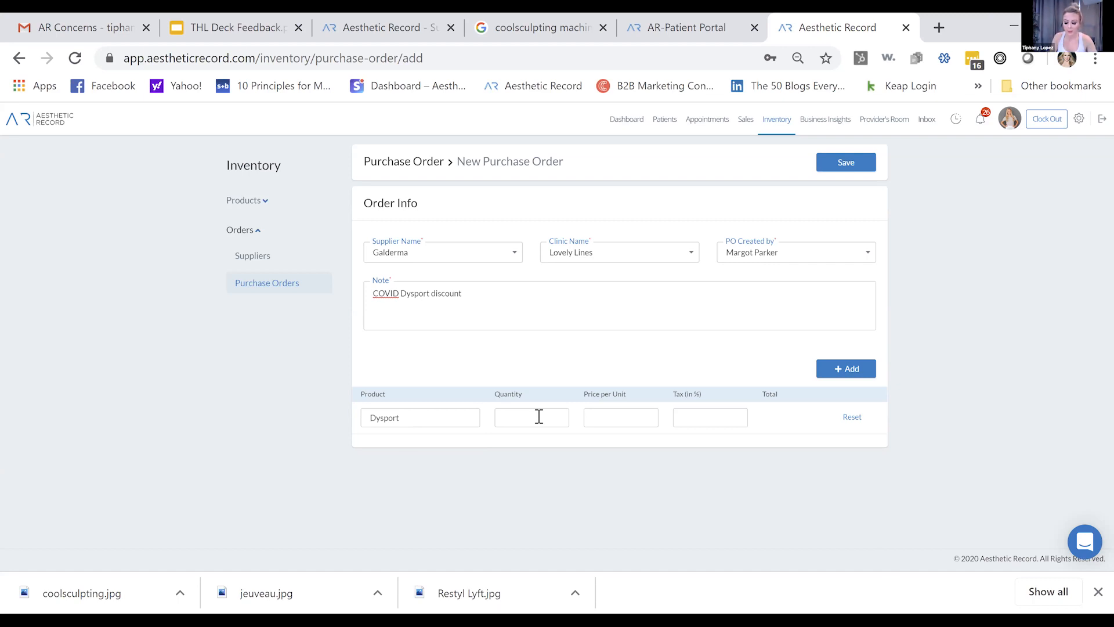
type("10")
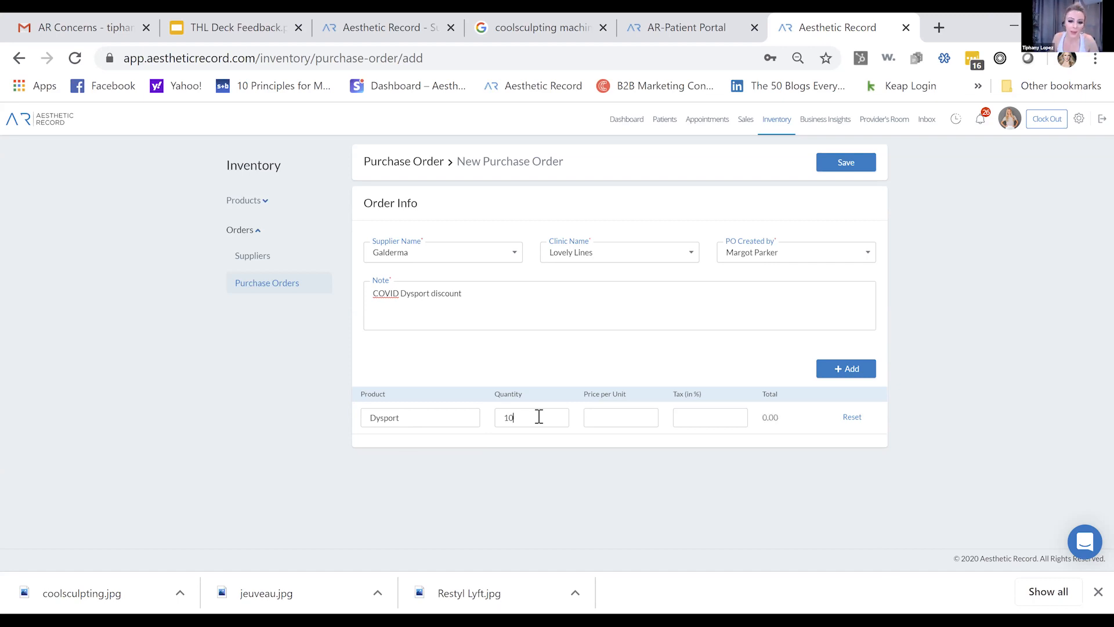
left_click(623, 416)
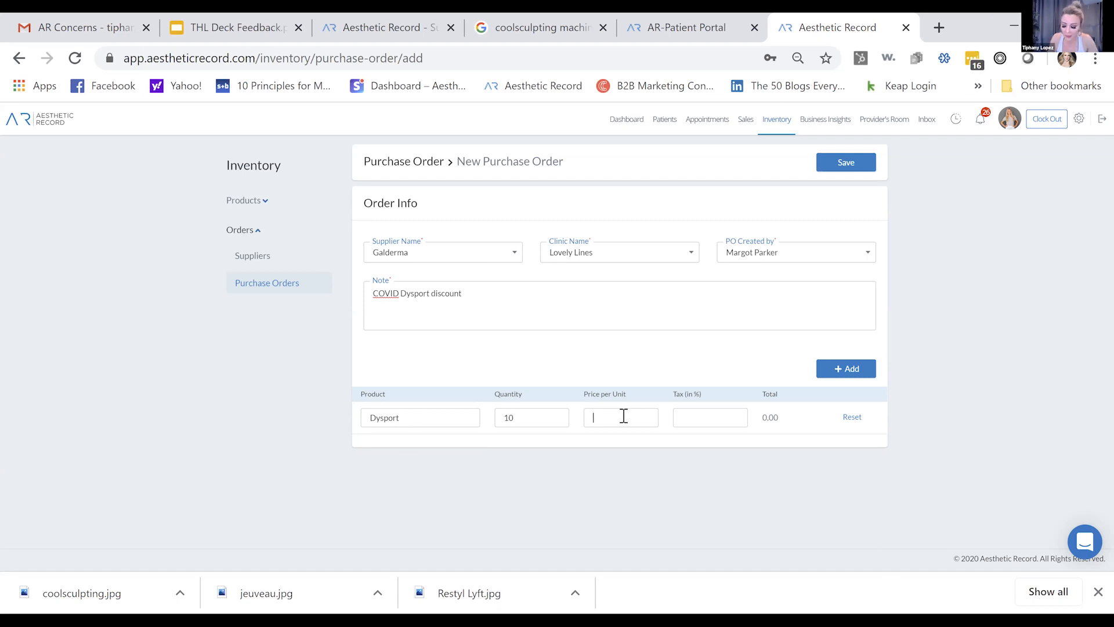
type("400")
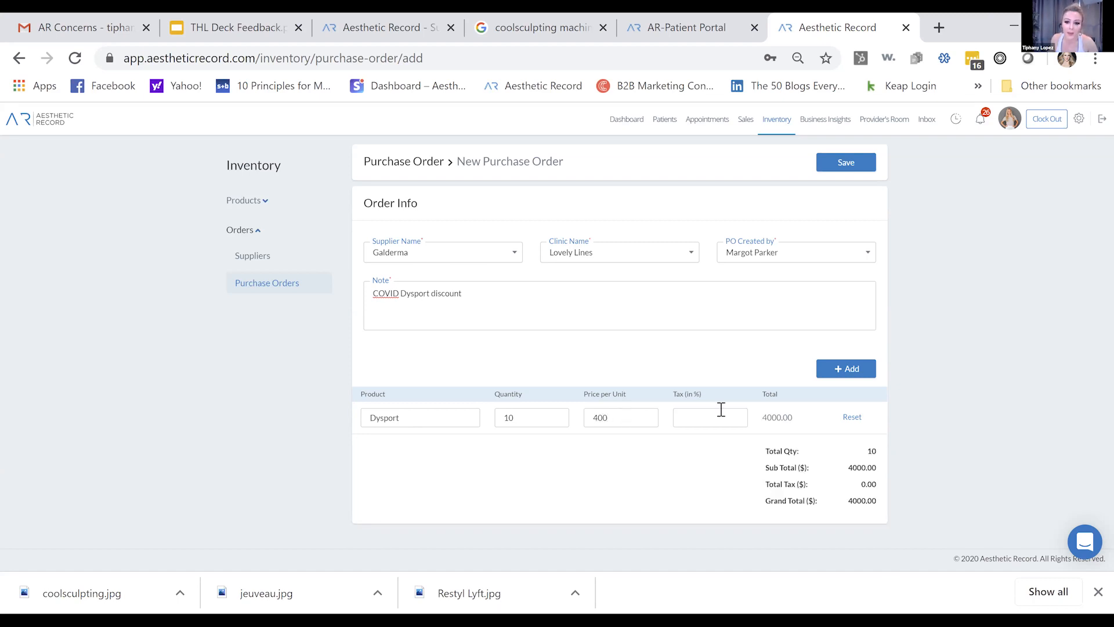
type("0")
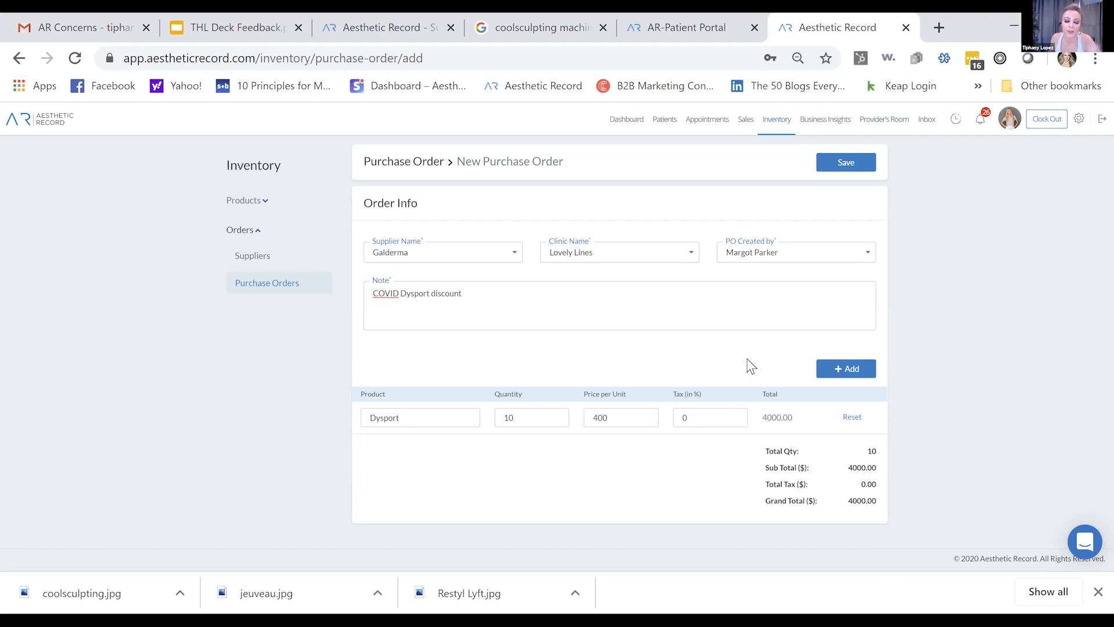
left_click(846, 163)
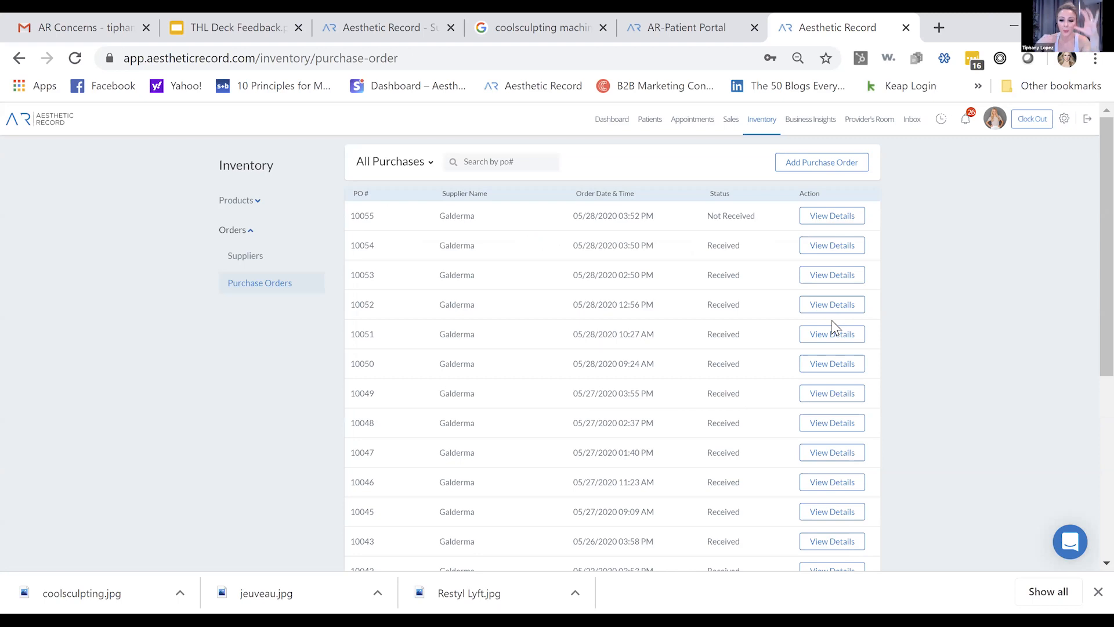
Receive 10 units of Dysport on the new Lovely Lines purchase order, entering an invoice number and batch ID afdaf.
left_click(831, 216)
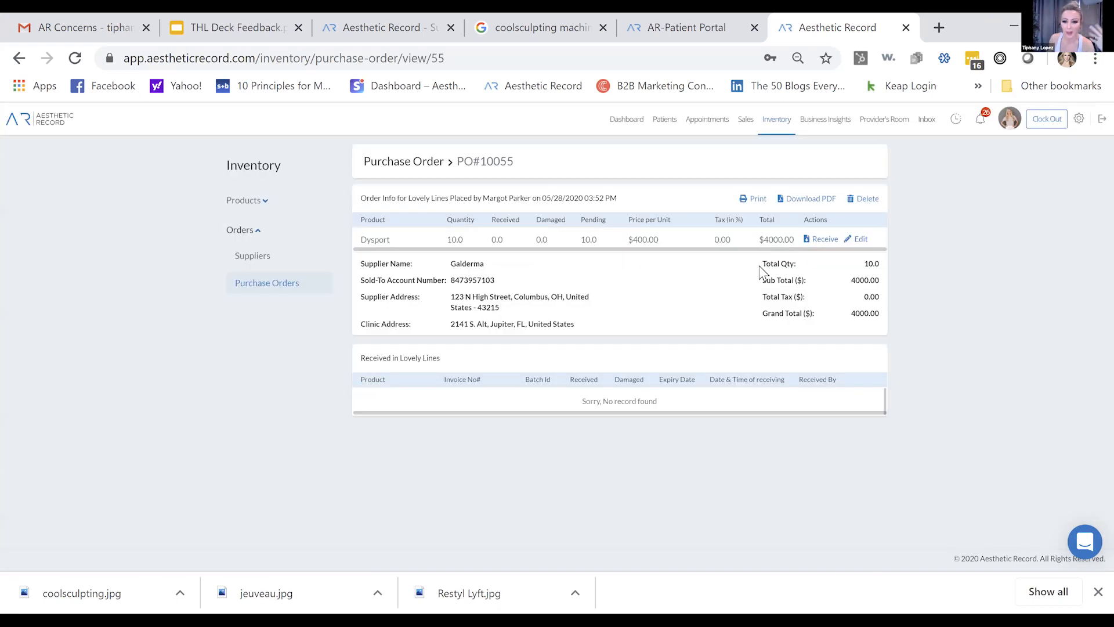
left_click(819, 239)
left_click(542, 239)
type("klfjlkdsafd")
left_click(642, 246)
type("afdaf")
left_click(434, 275)
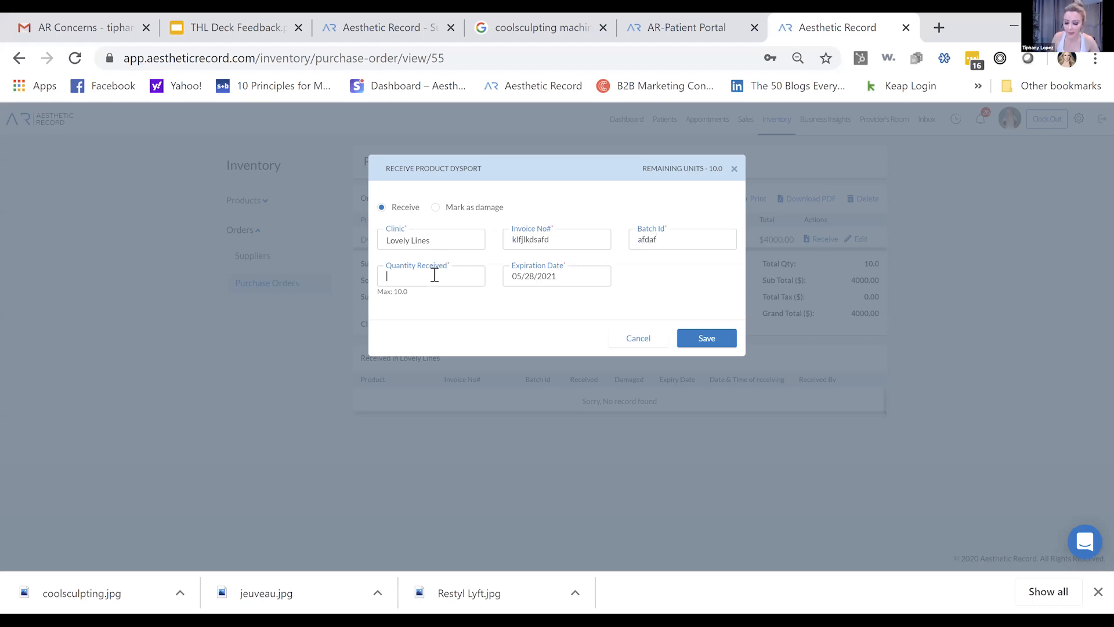
type("10")
left_click(708, 339)
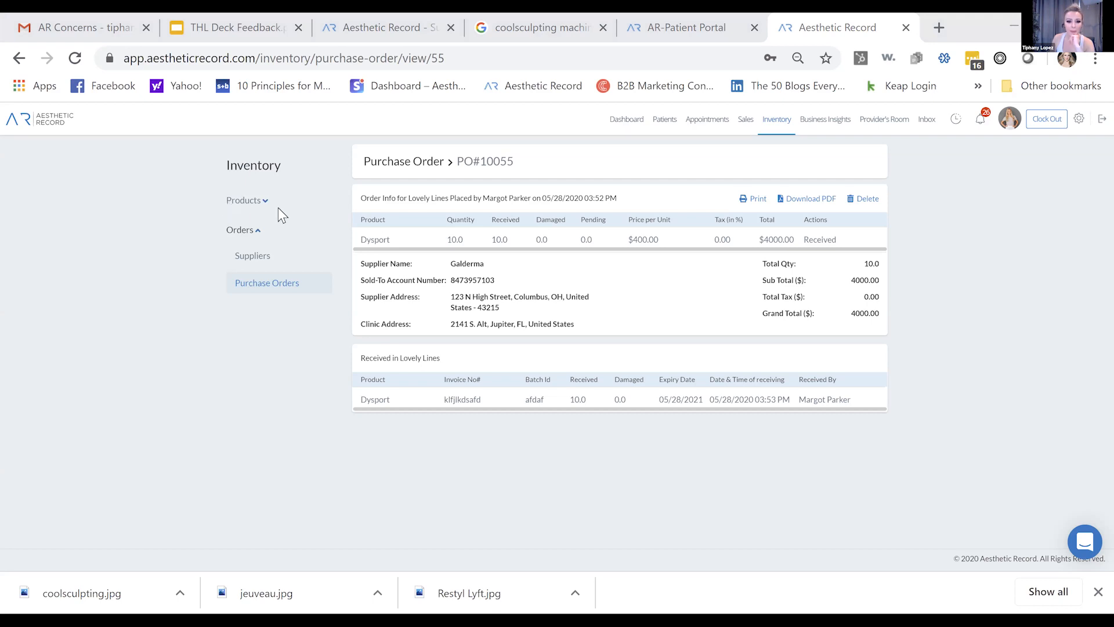
View the inventory variations list and open the product inventory.
left_click(235, 212)
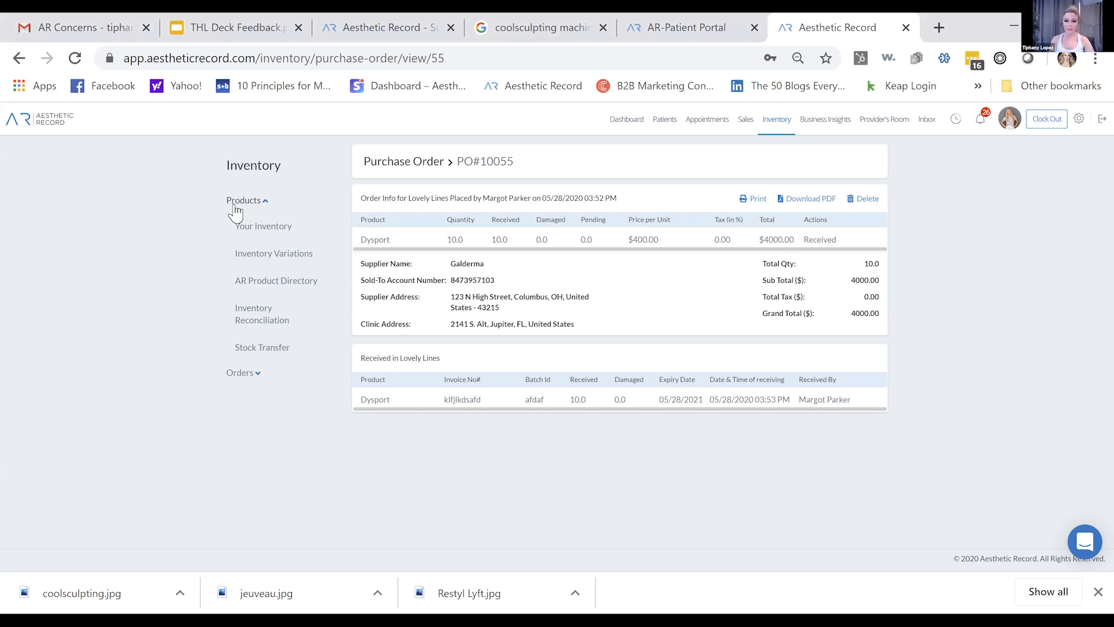
left_click(257, 258)
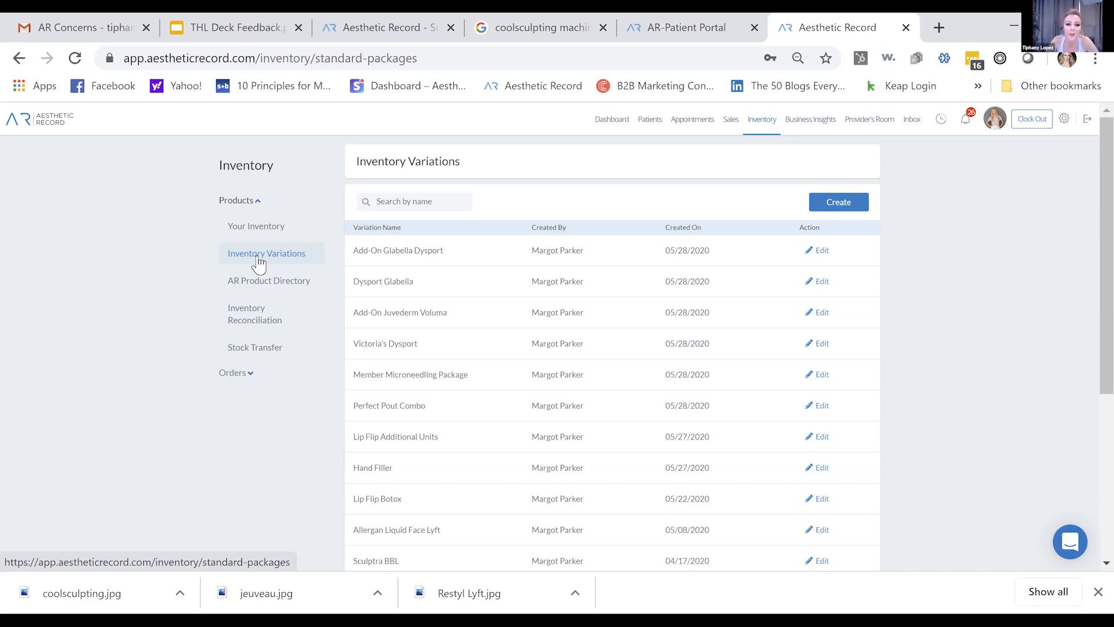
left_click(254, 230)
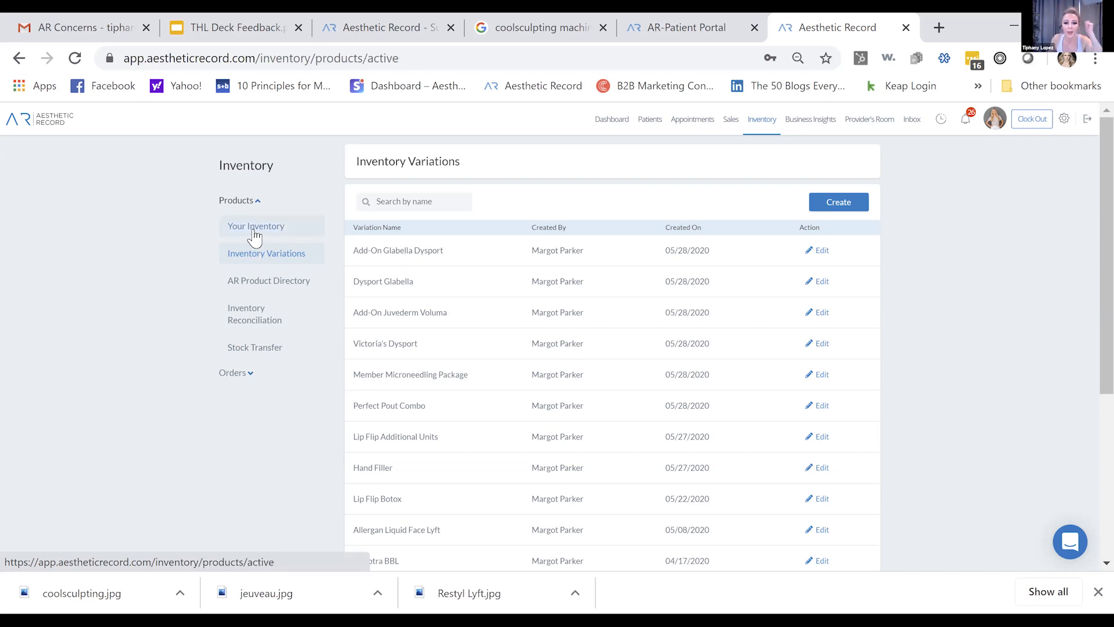